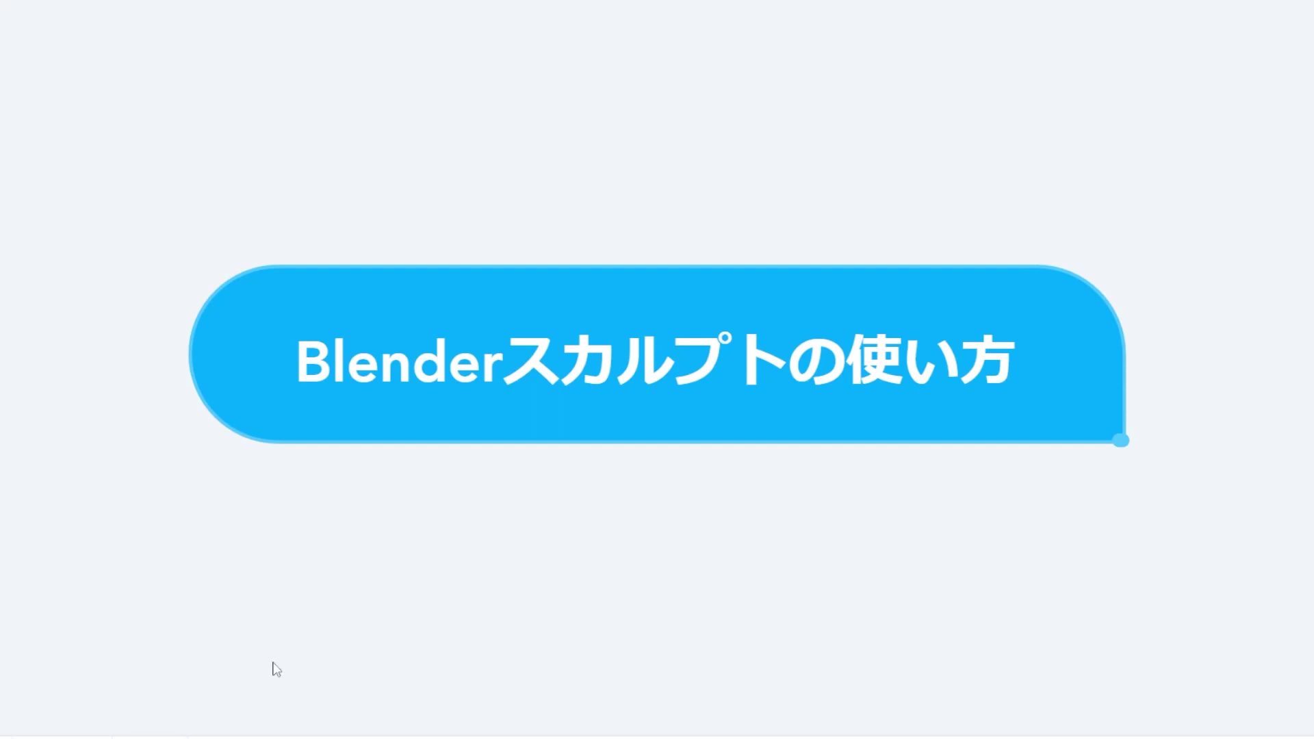
Step: Step through the six 【はじめに】 introduction topics in XMind, ending on 【スカルプトの下準備】
key("Right")
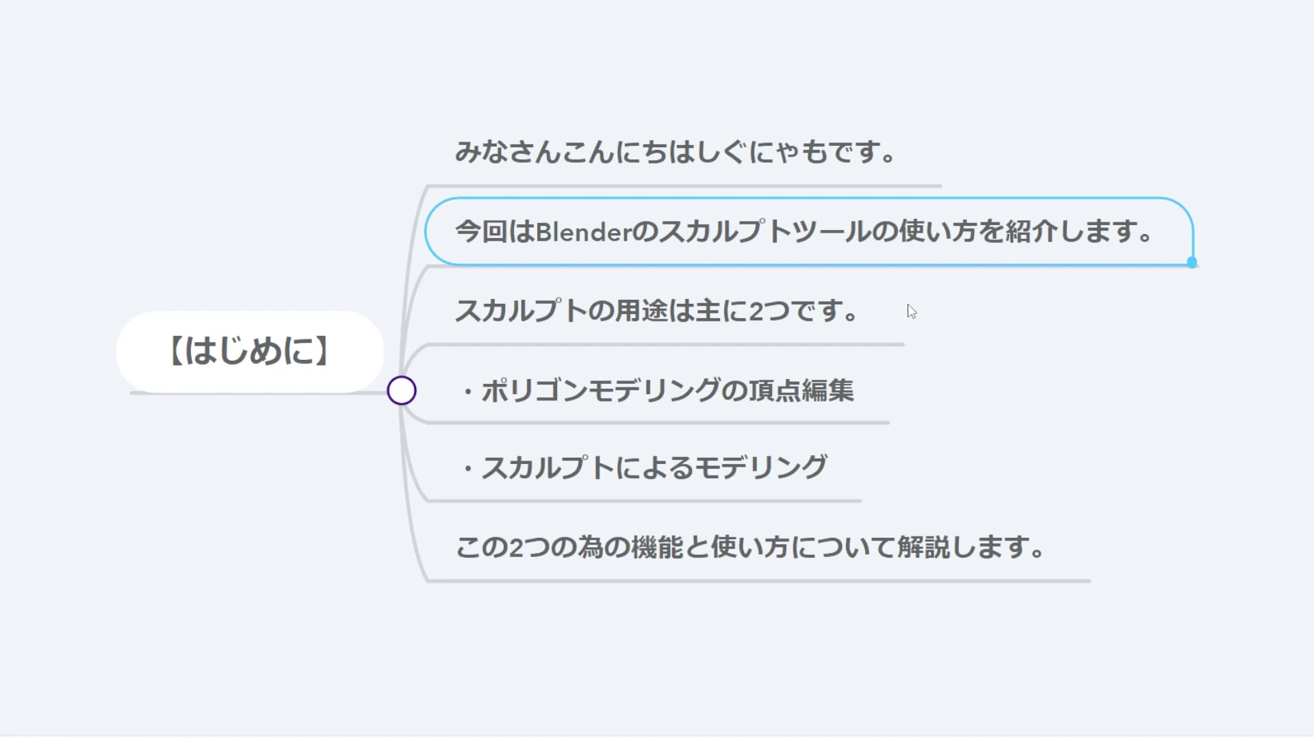
key("Right")
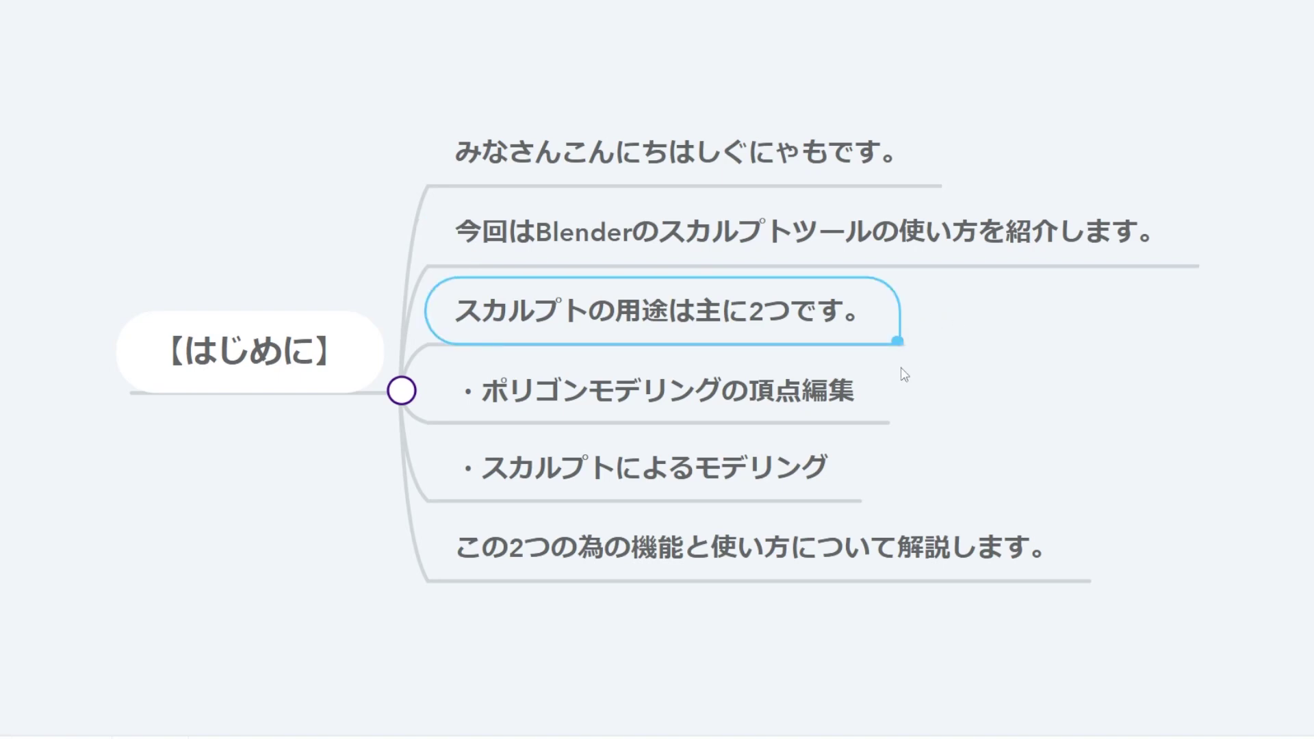
key("Right")
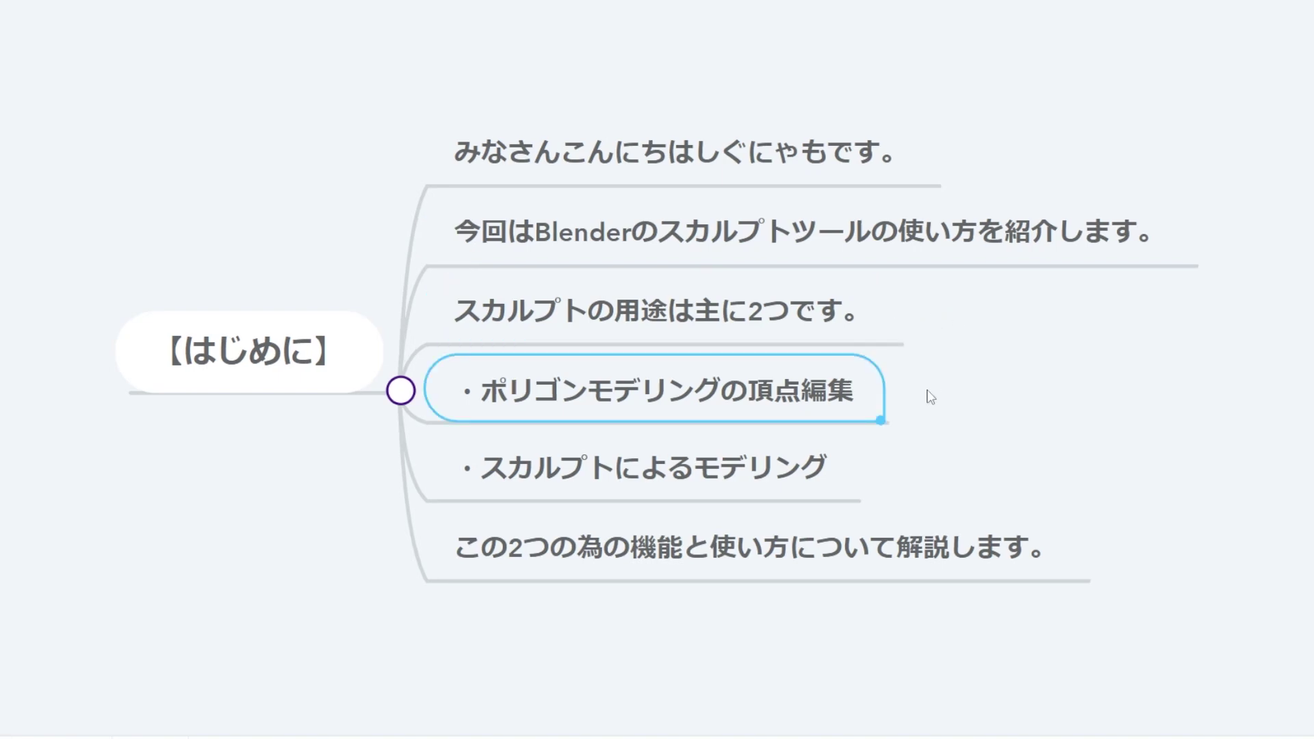
left_click(823, 468)
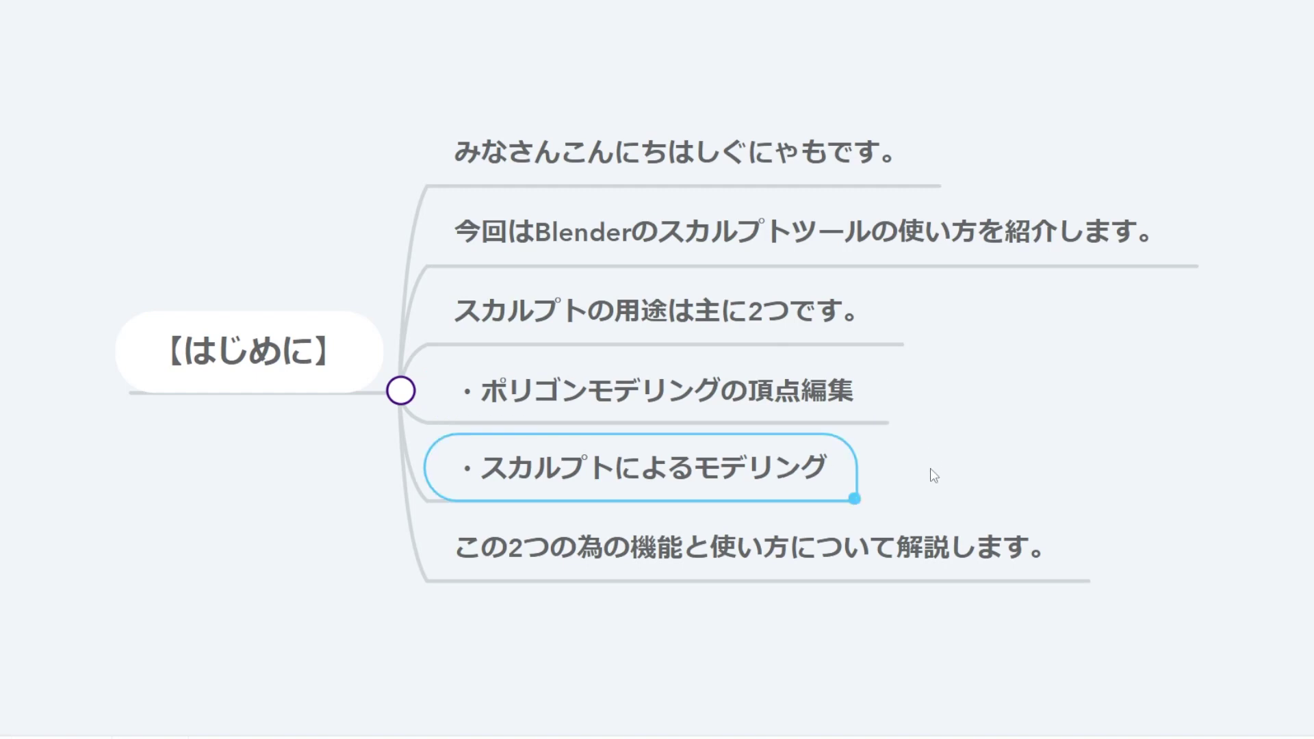
left_click(863, 541)
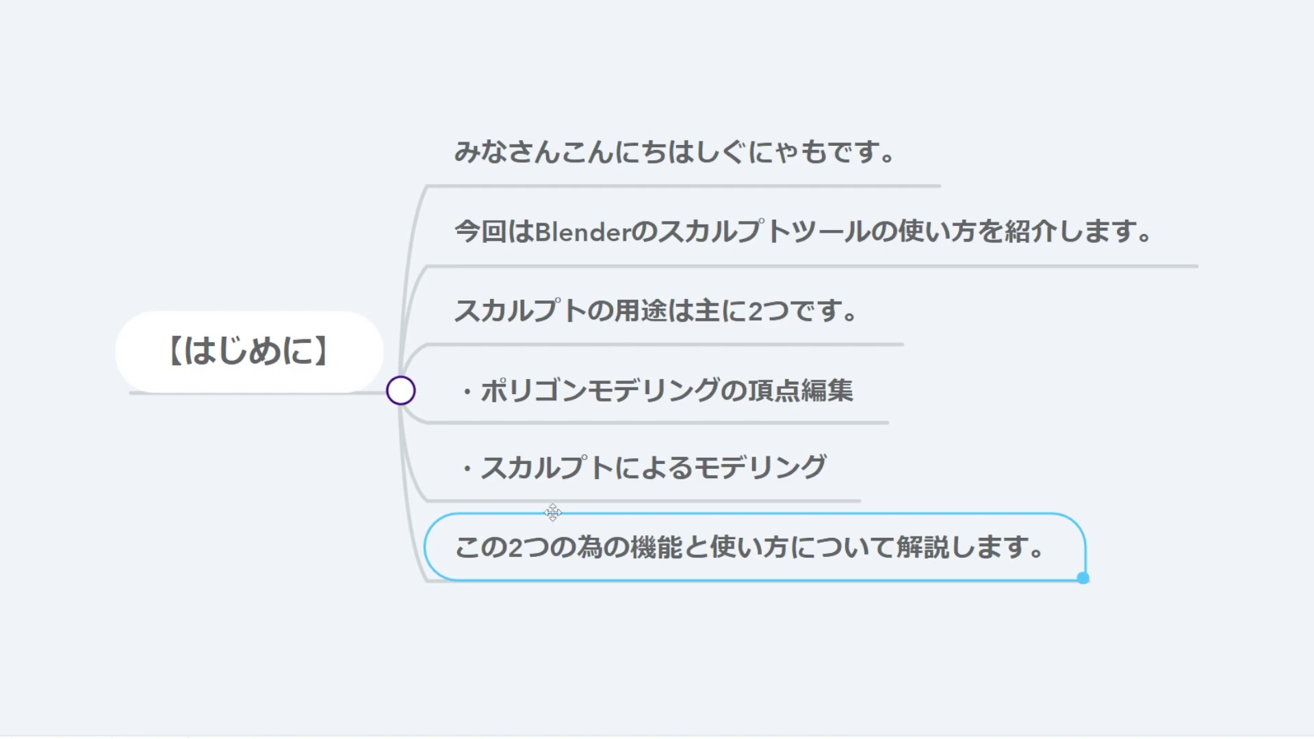
key("Right")
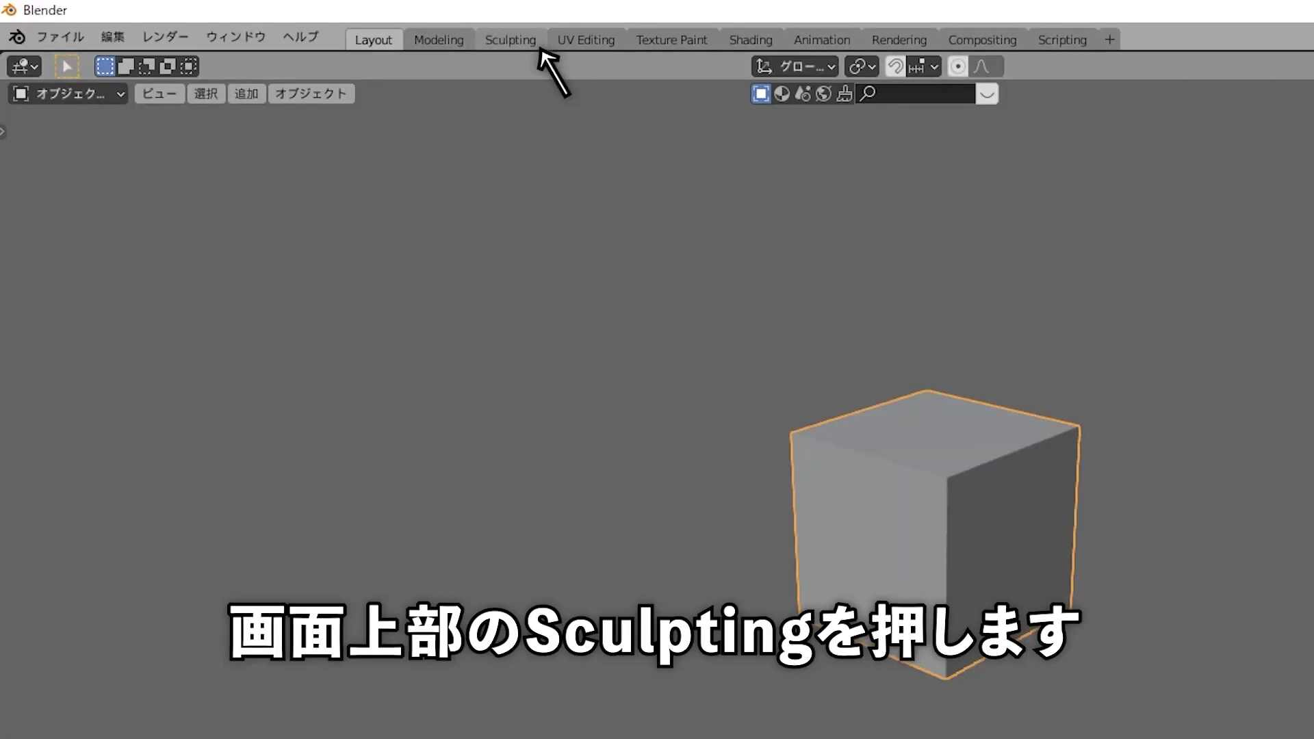
Step: Switch to the Sculpting workspace and show the cube in Material Preview shading, raised in view
left_click(540, 47)
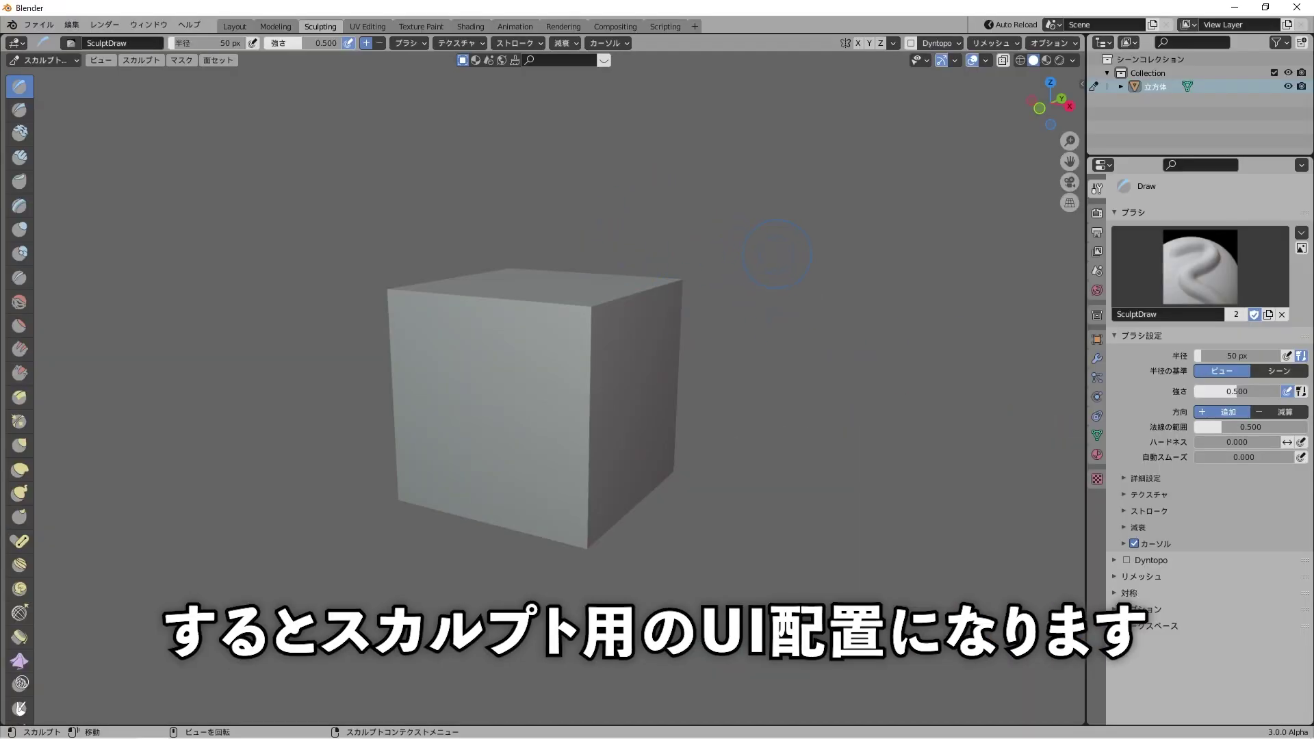
key("z")
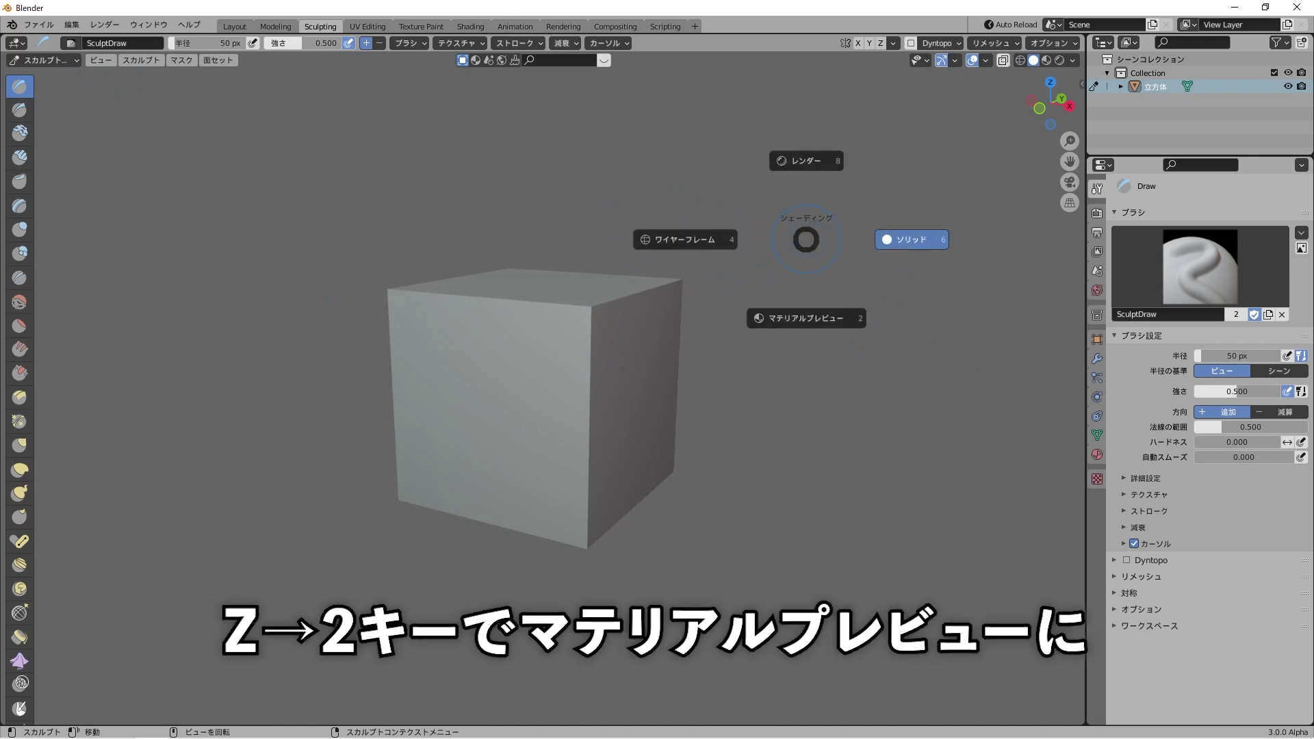
key("2")
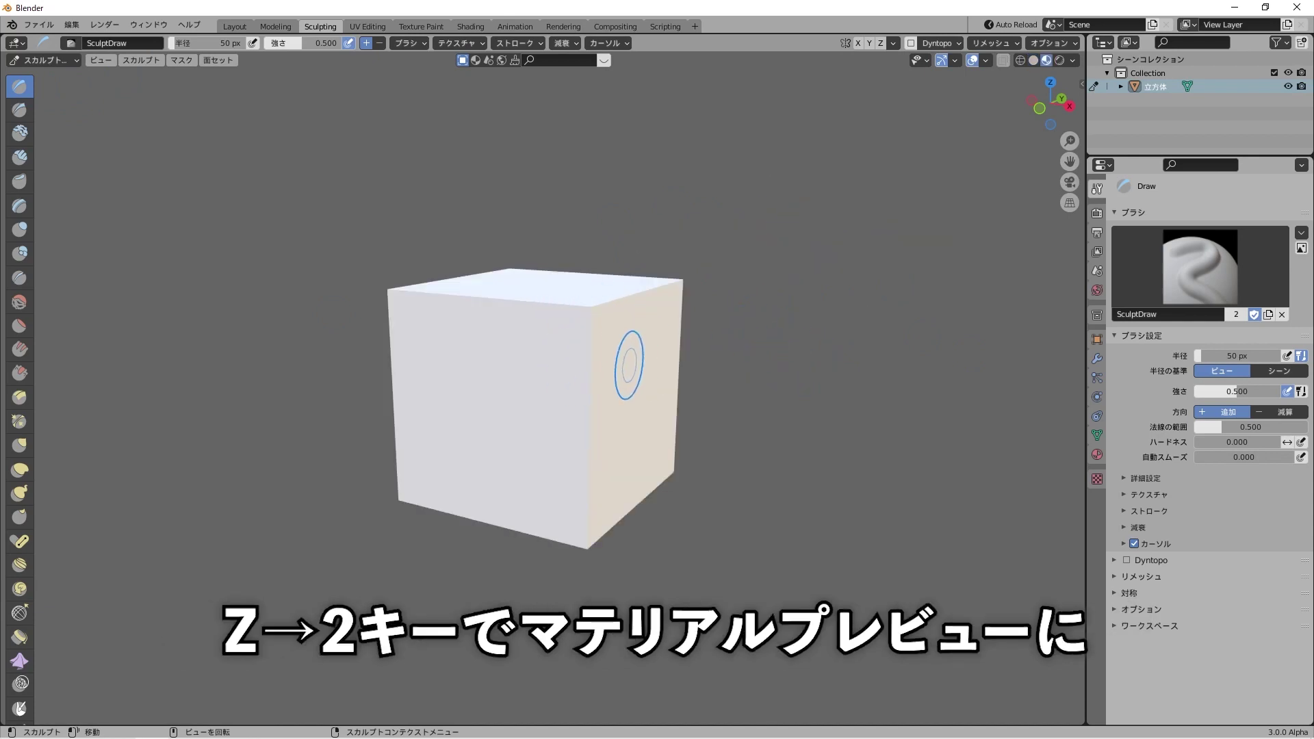
middle_click_drag(691, 442, 699, 363, "shift")
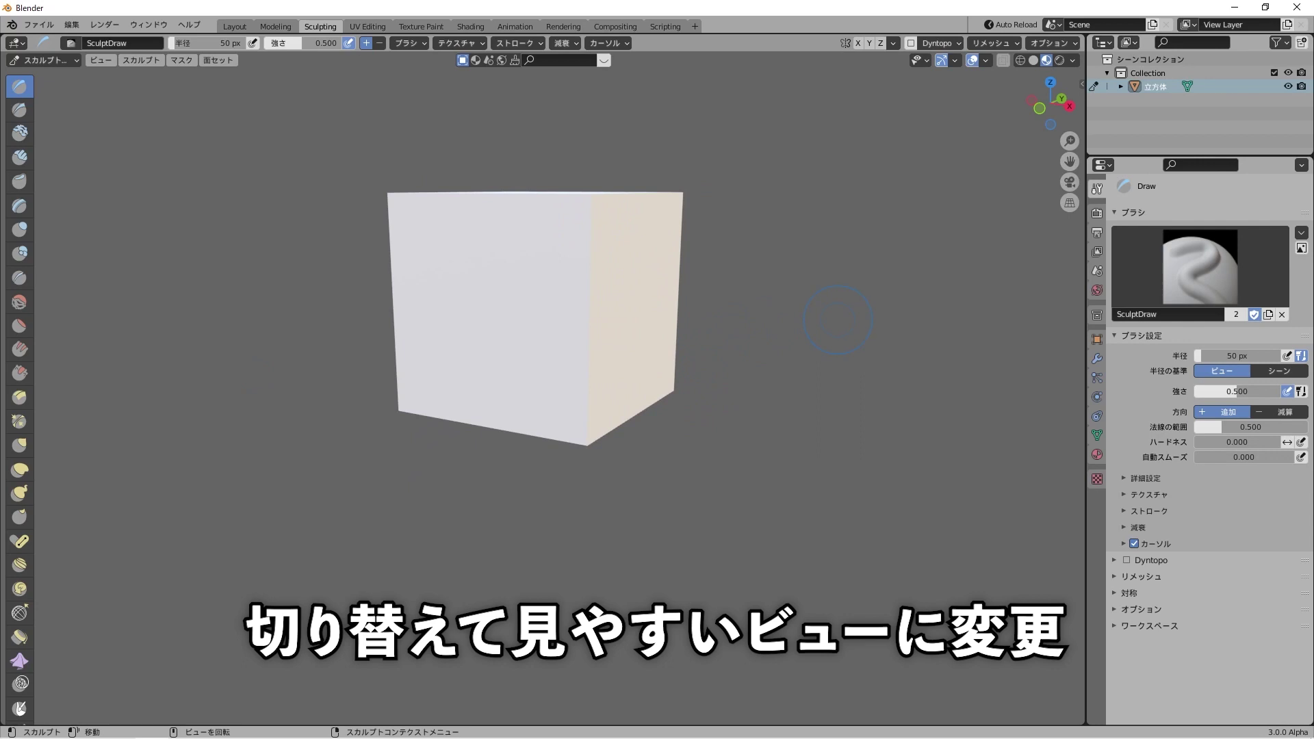
Step: Switch the cube to Object Mode, then to Sculpt Mode, and orbit to look down on it
left_click(44, 60)
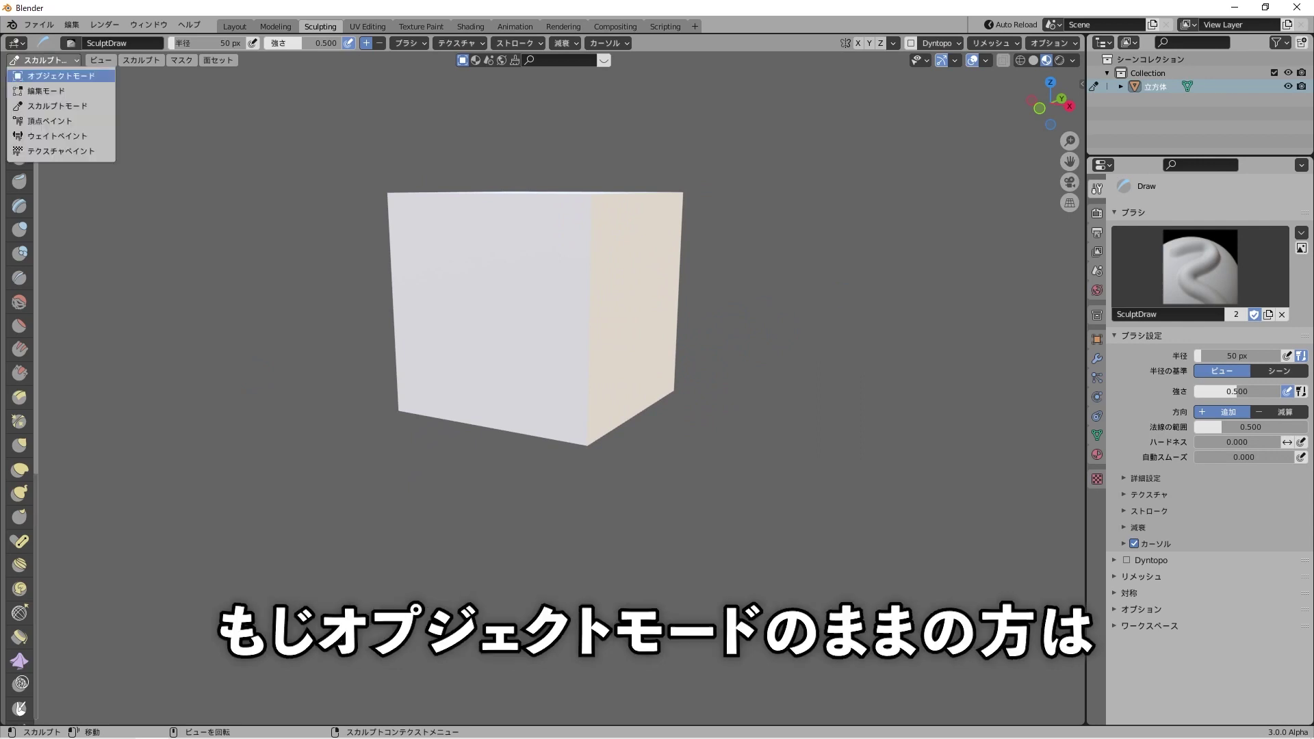
left_click(47, 76)
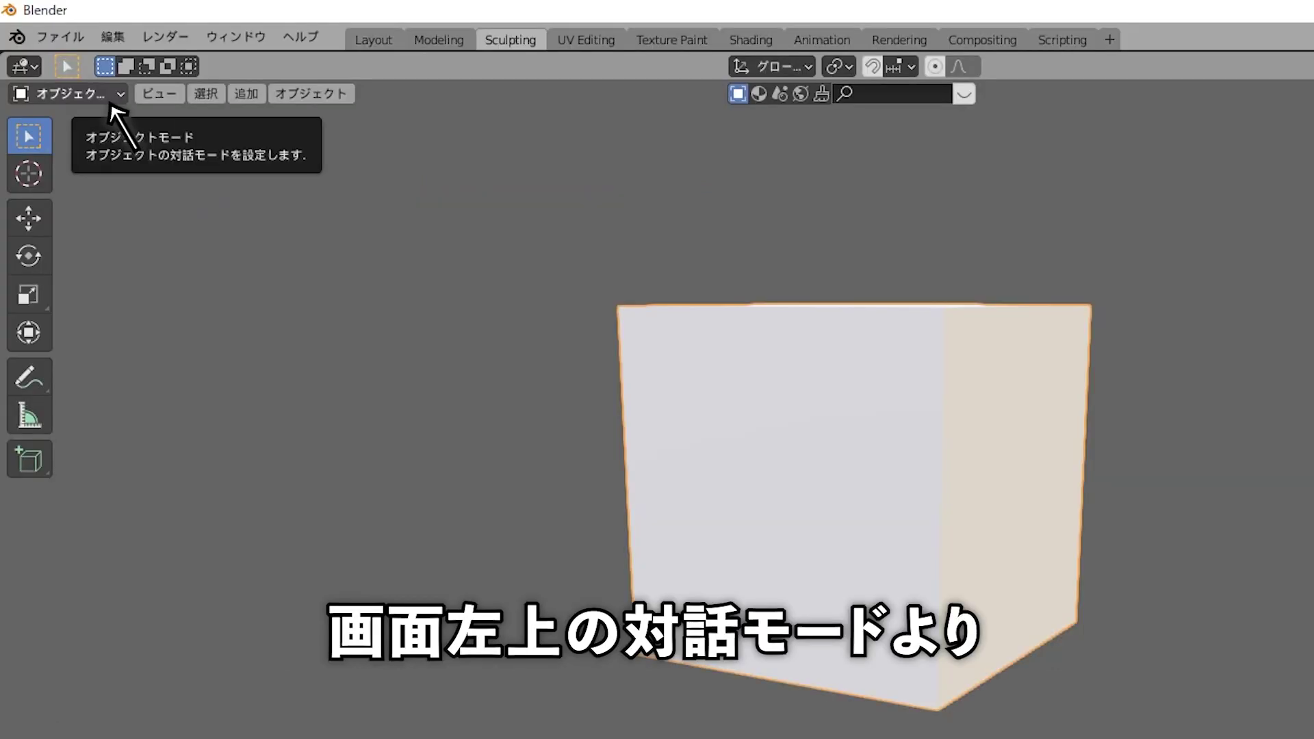
left_click(111, 106)
left_click(82, 164)
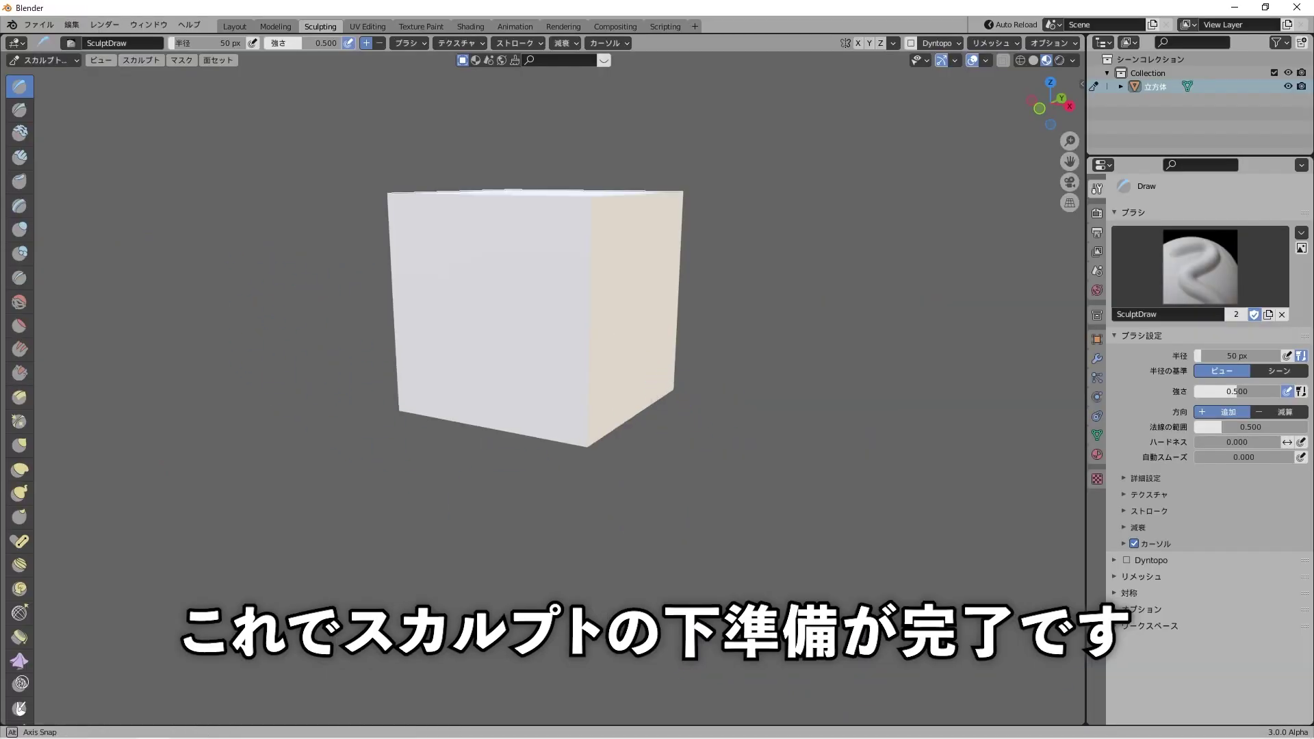
middle_click_drag(547, 438, 684, 444)
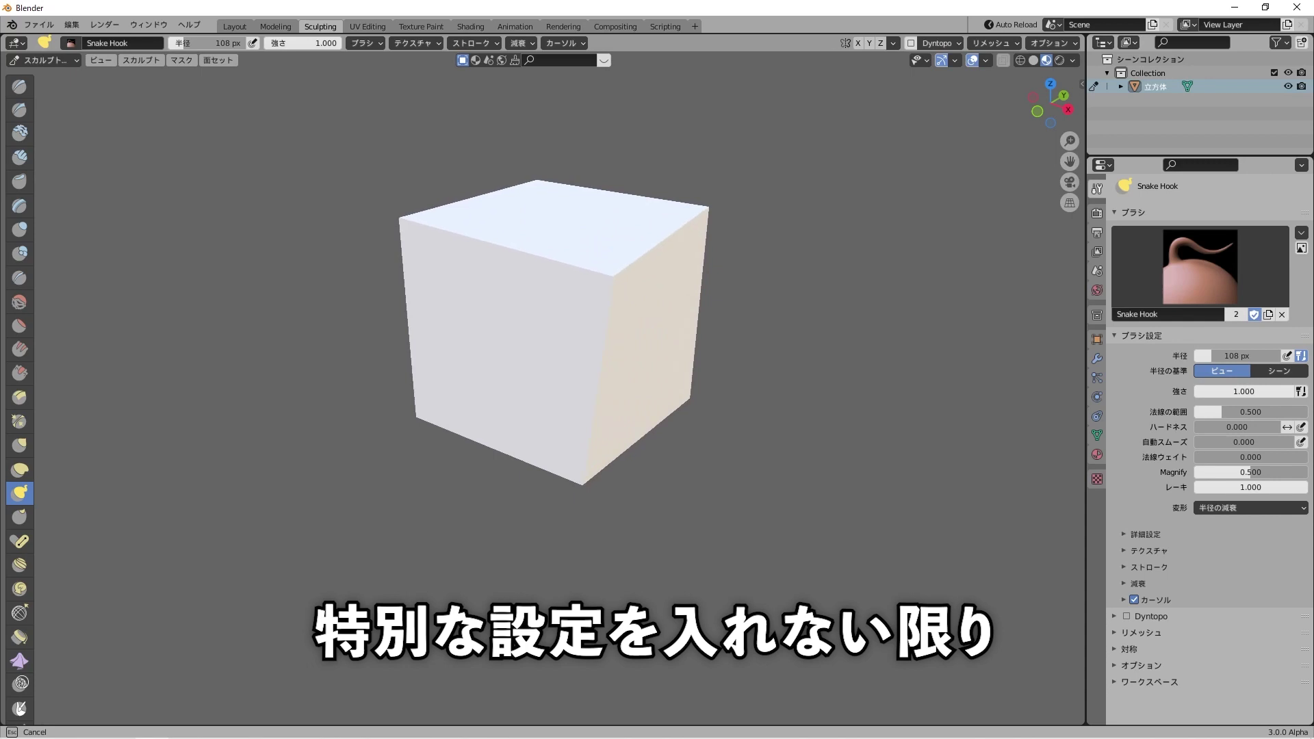
Step: Drag four of the cube's corners with Snake Hook, stretching it without adding vertices
left_click_drag(488, 259, 527, 344)
left_click_drag(416, 417, 339, 444)
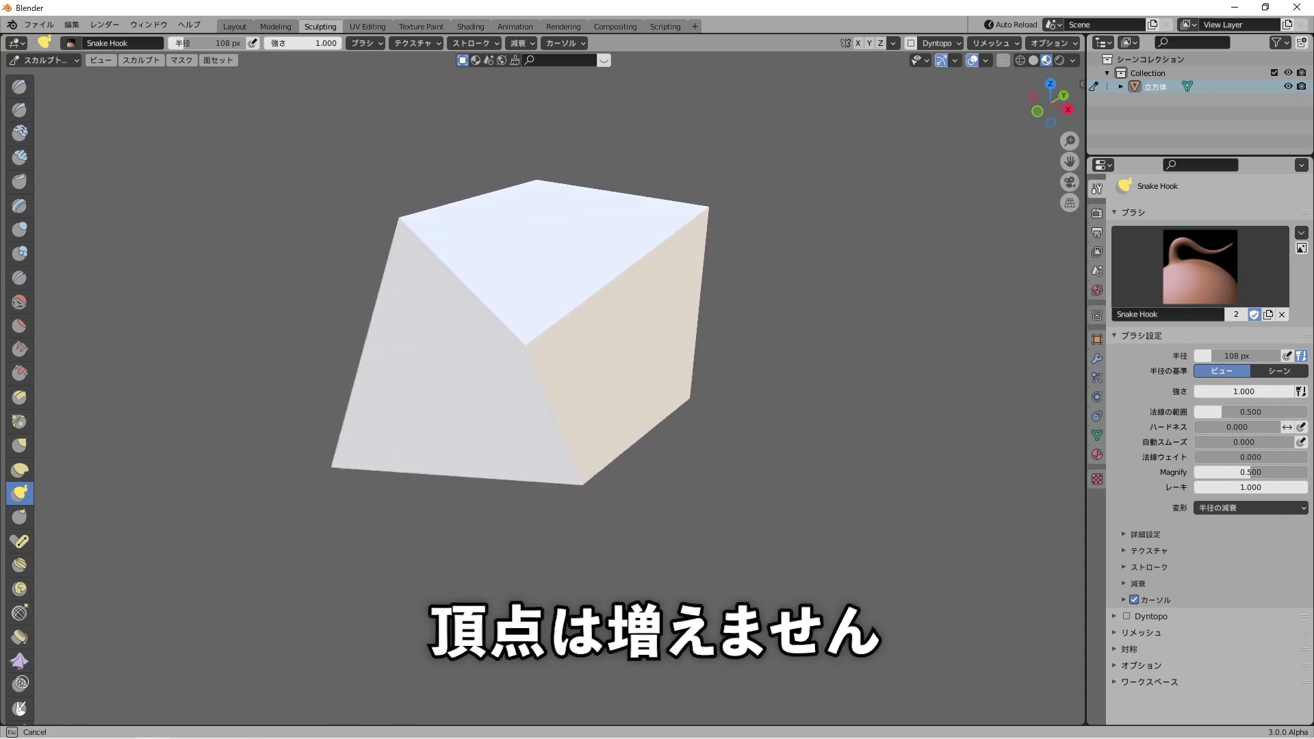
left_click_drag(399, 219, 313, 168)
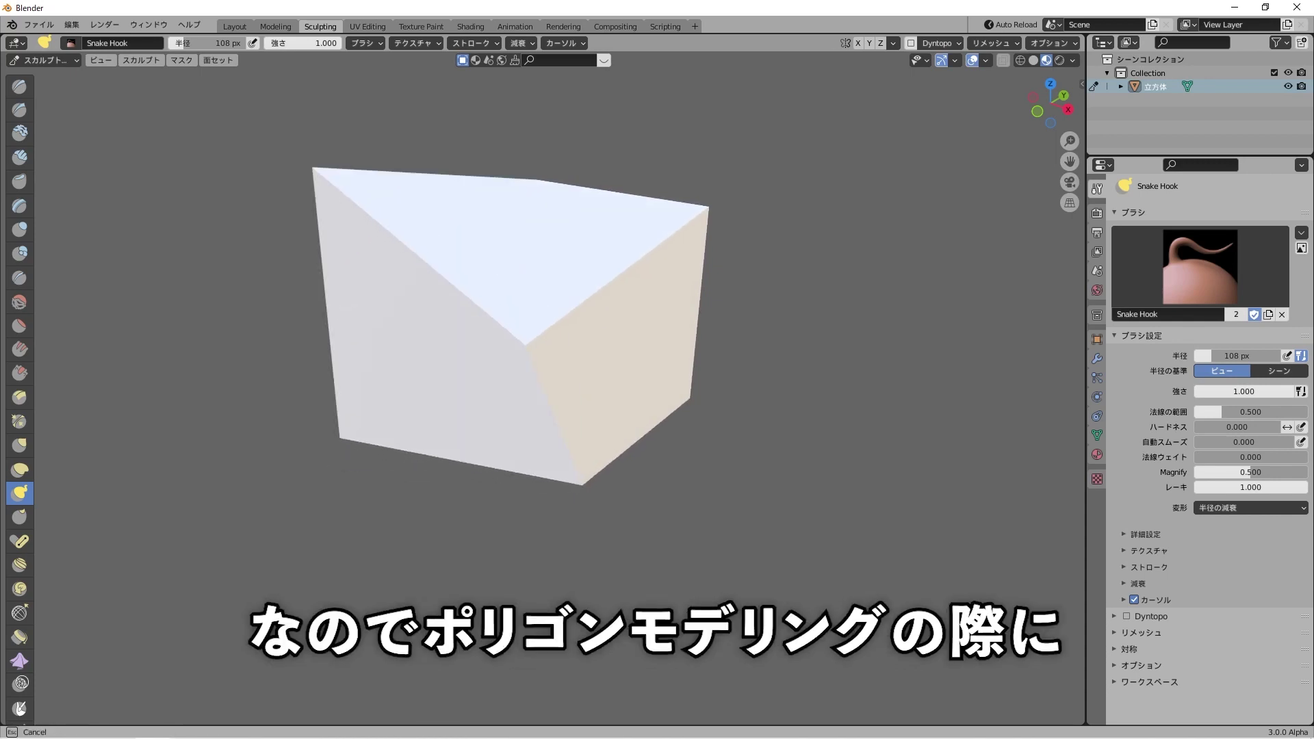
left_click_drag(524, 344, 539, 199)
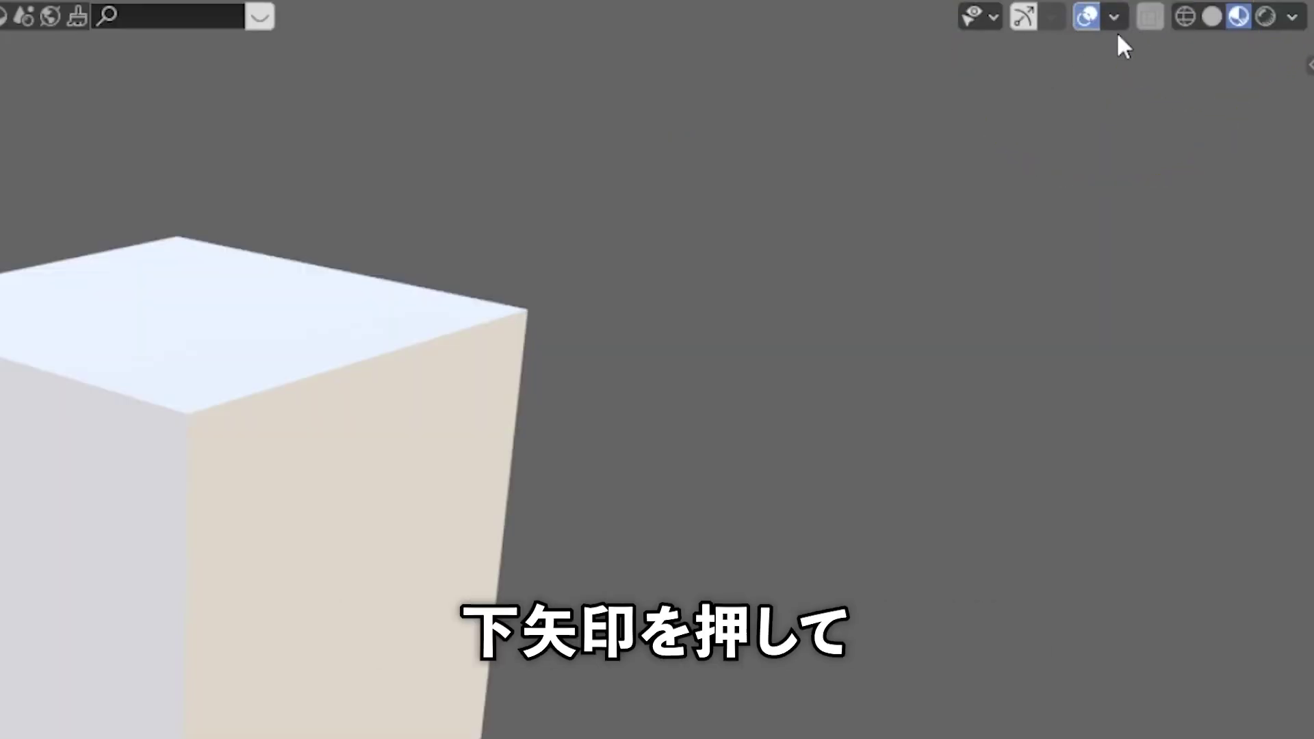
Step: Turn on the Wireframe viewport overlay and try several sculpt brushes from the toolbar
left_click(1116, 21)
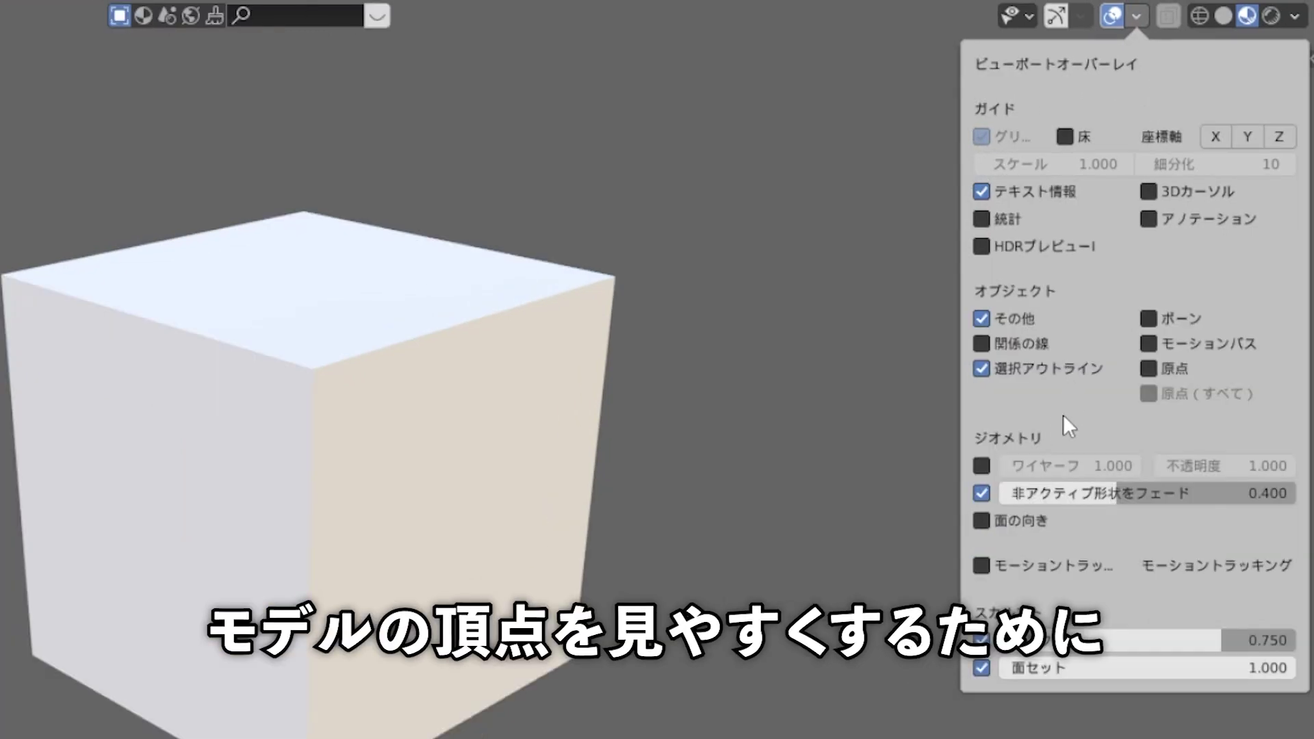
left_click(983, 466)
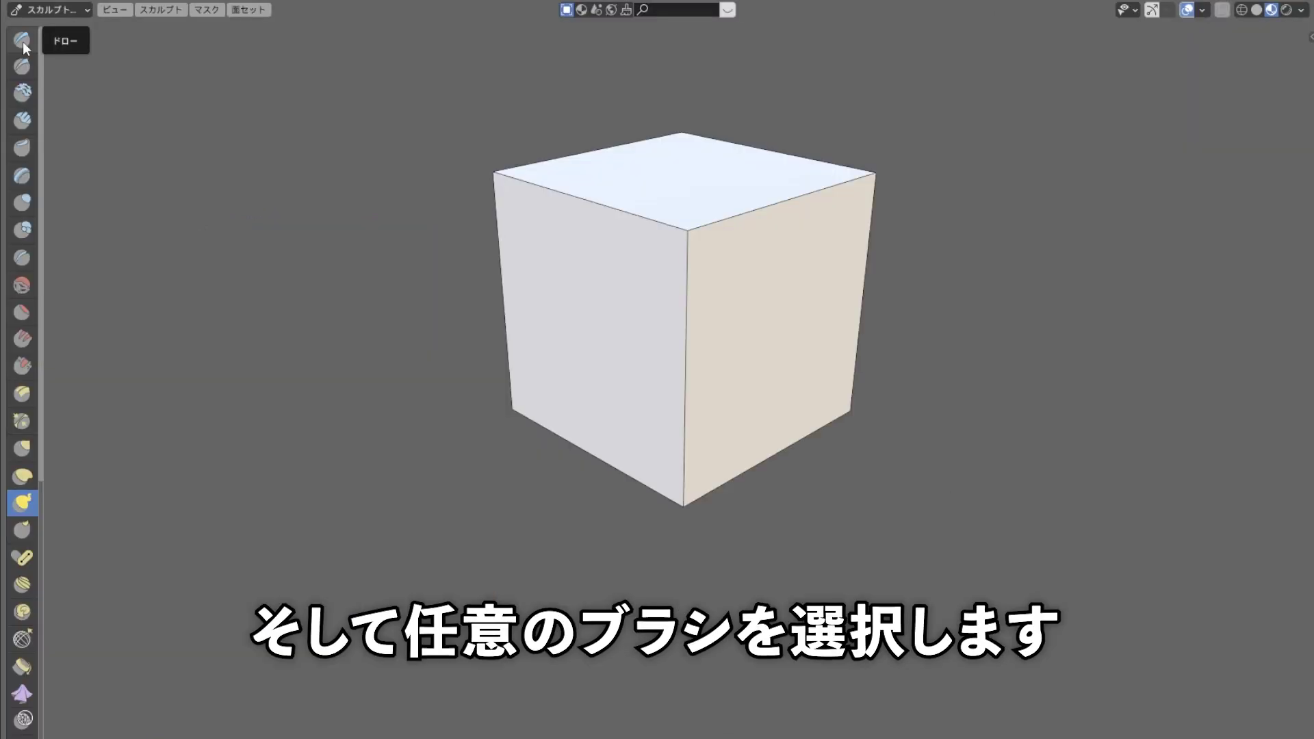
left_click(20, 151)
left_click(20, 285)
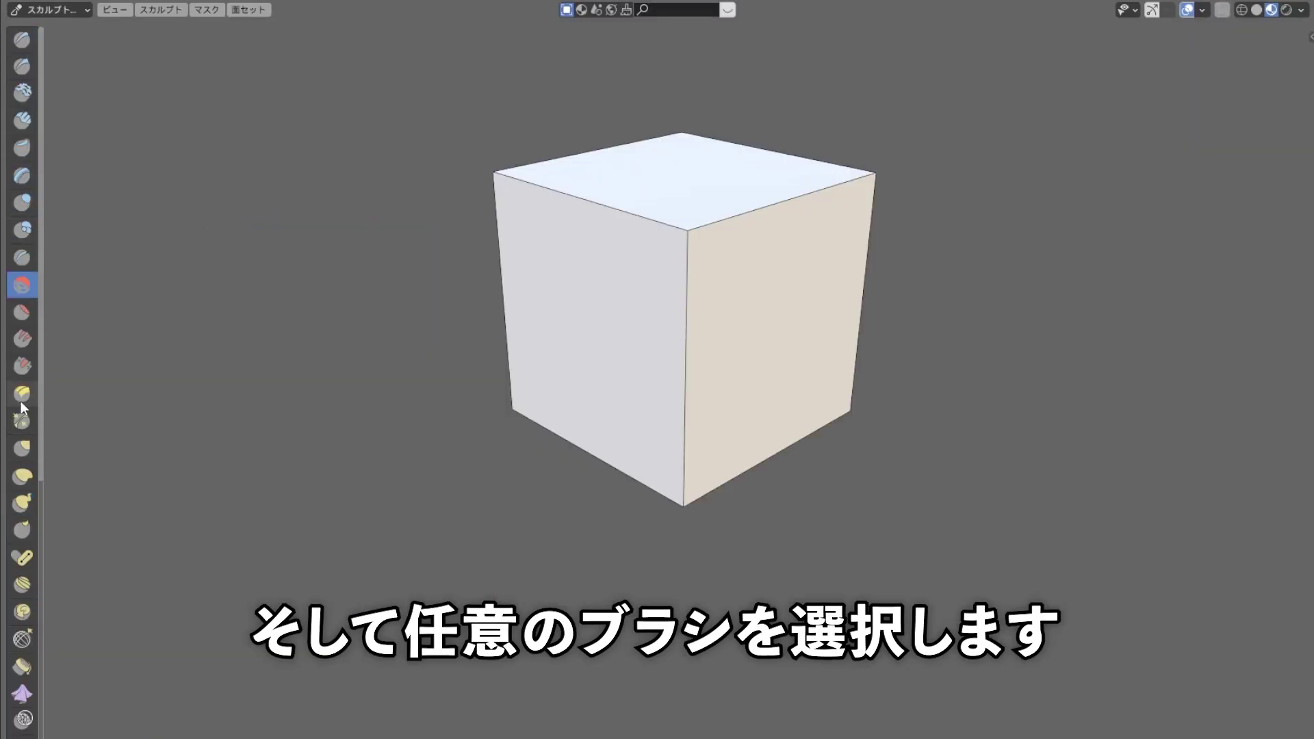
left_click(21, 403)
Step: With Snake Hook (K), drag the cube's top corner, undo, drag it down again, and enter Edit Mode
key("k")
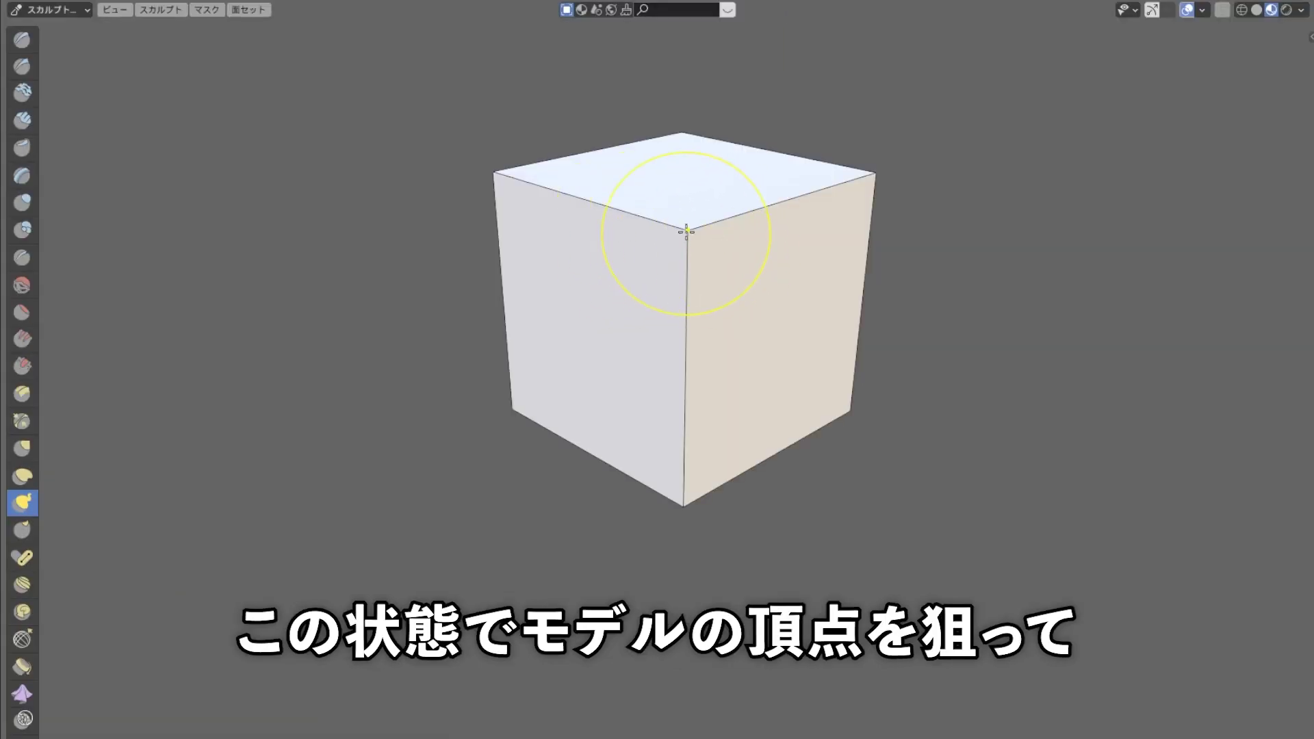
mouse_move(685, 232)
left_mouse_down()
mouse_move(633, 244)
mouse_move(660, 367)
left_mouse_up()
key("ctrl+z")
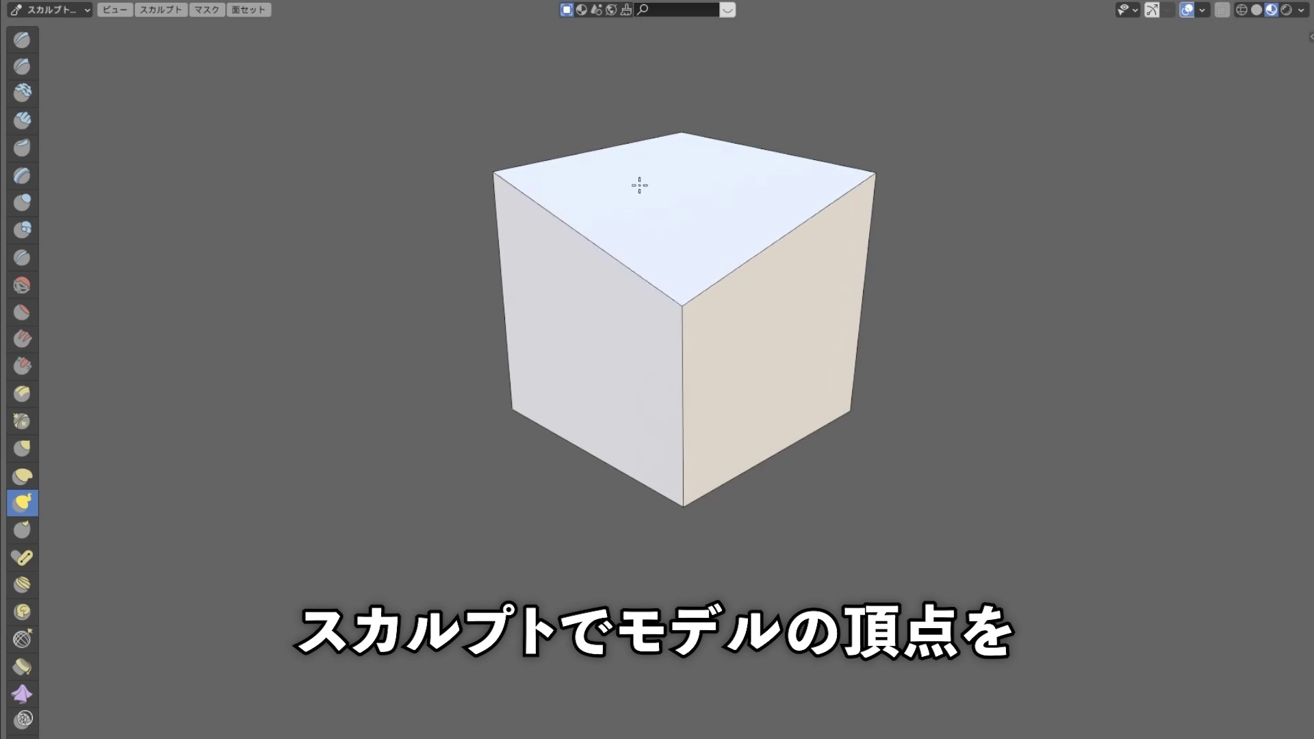
left_click_drag(639, 185, 610, 322)
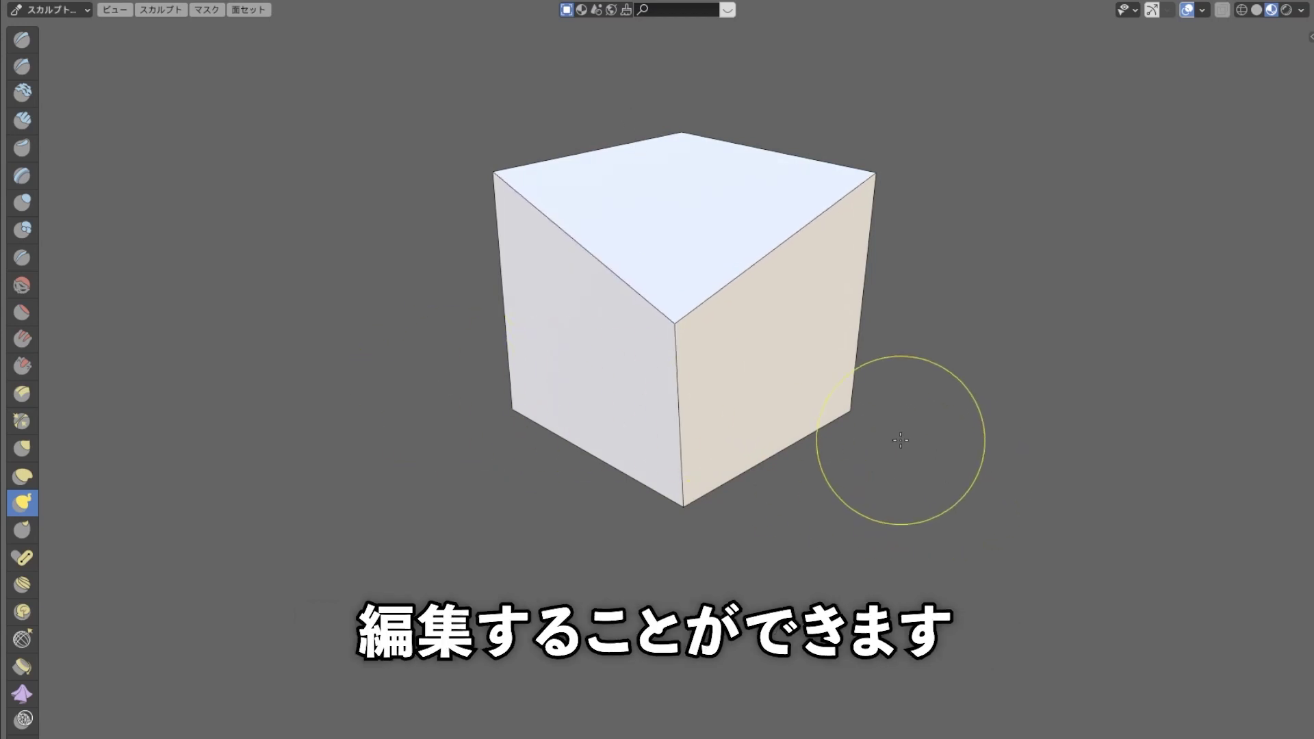
key("Tab")
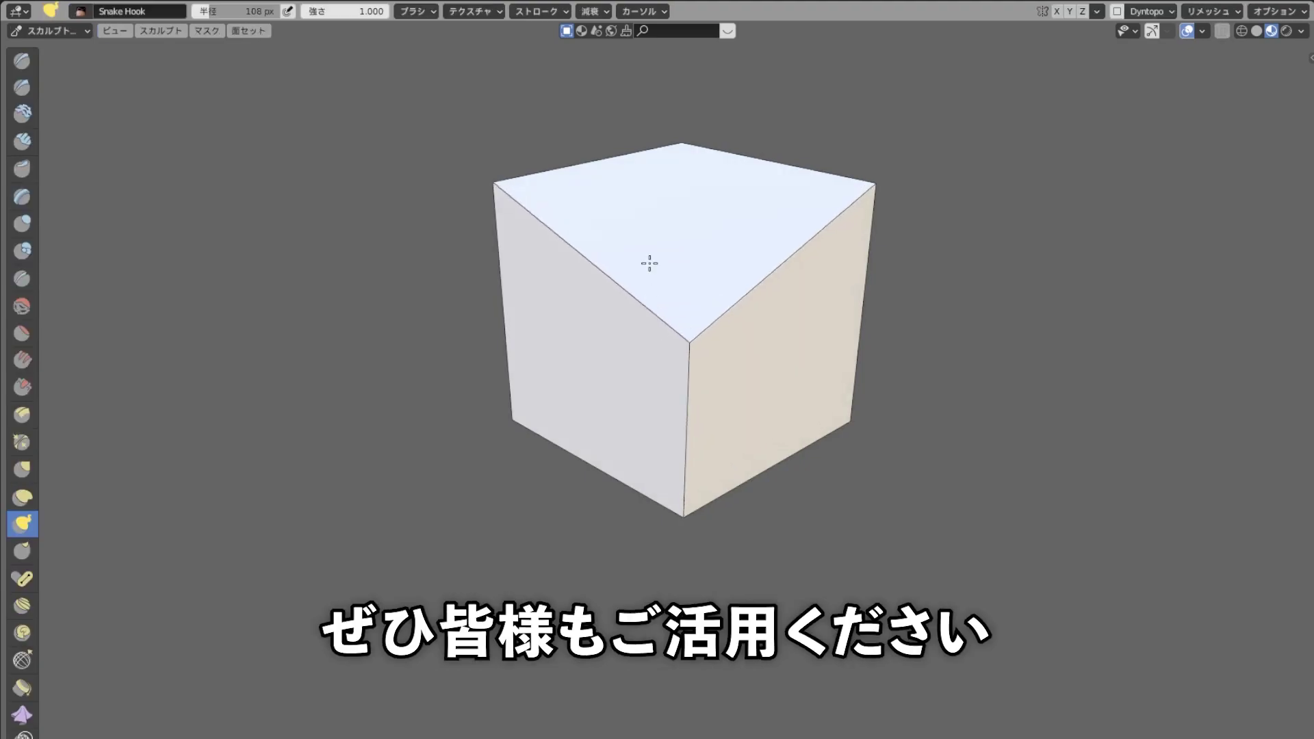
Step: Pull long Snake Hook tendrils out of the cube's front corner, right face and left side
mouse_move(741, 328)
left_mouse_down()
mouse_move(753, 293)
mouse_move(714, 292)
left_mouse_up()
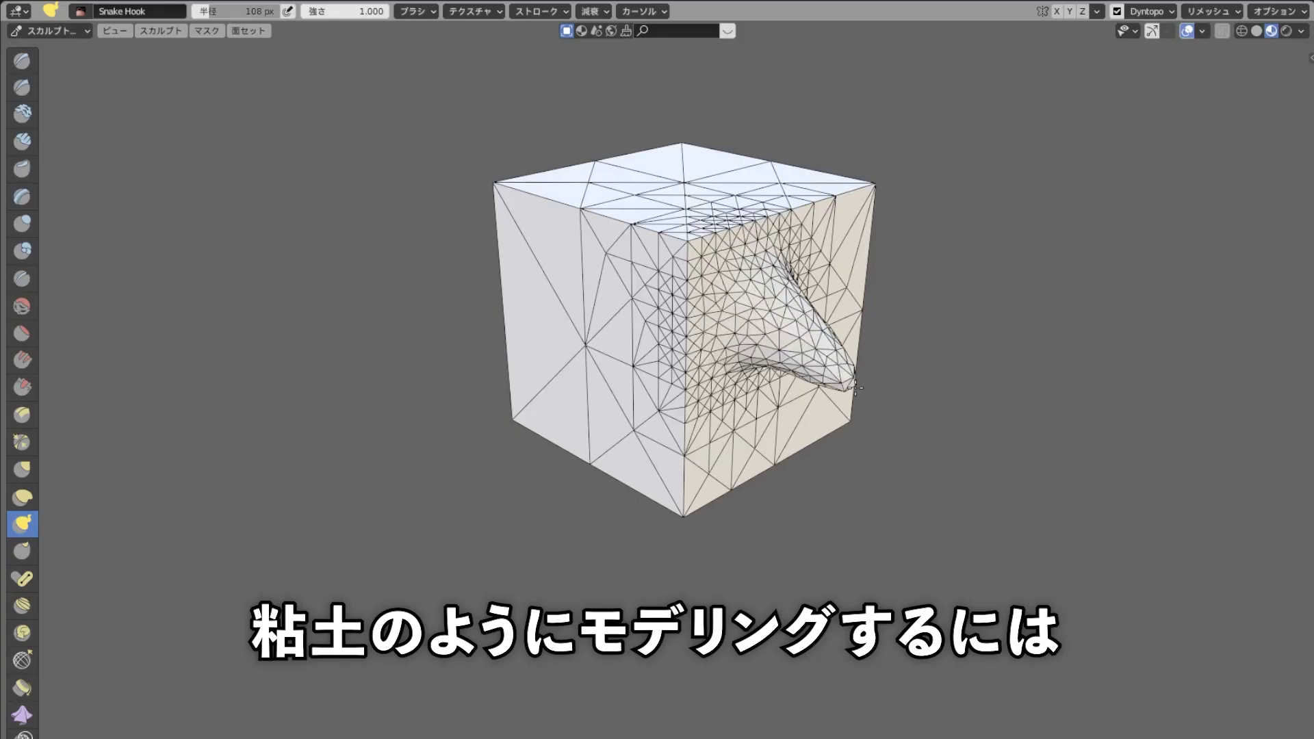
left_click_drag(859, 352, 1095, 367)
left_click_drag(618, 383, 296, 436)
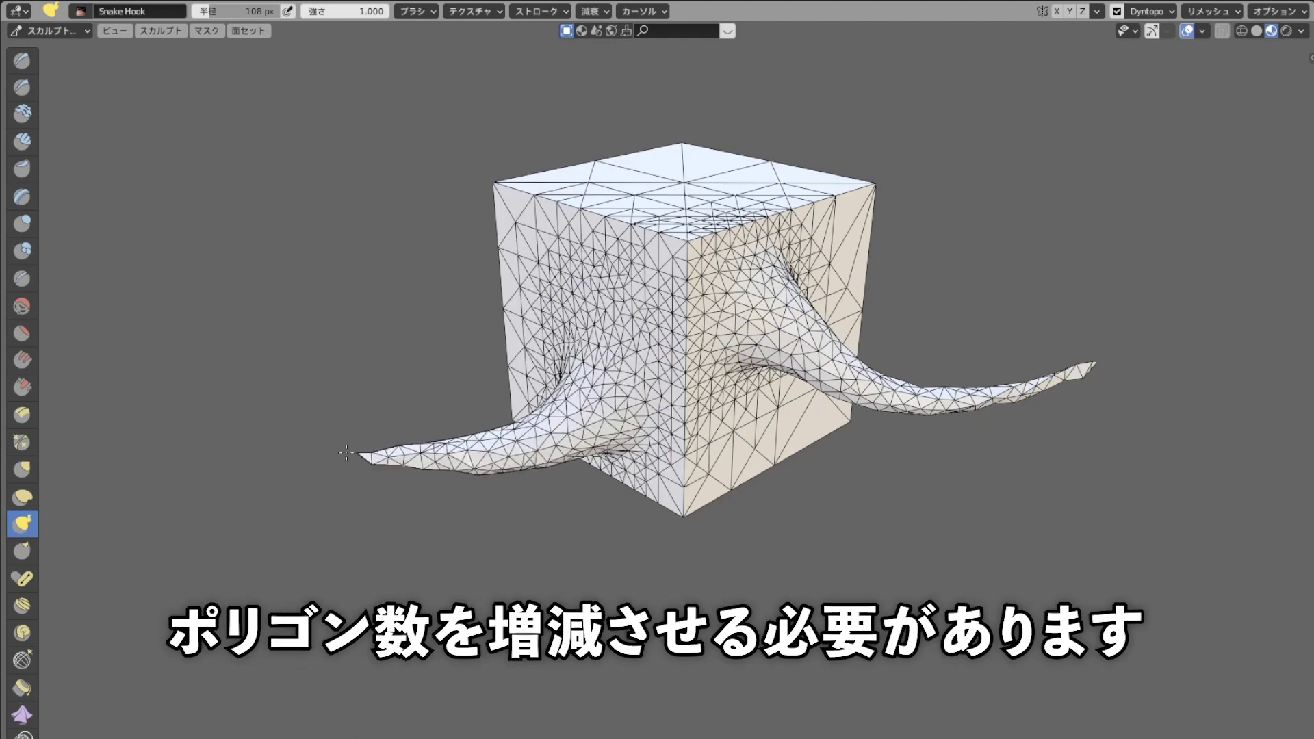
left_click_drag(506, 219, 166, 260)
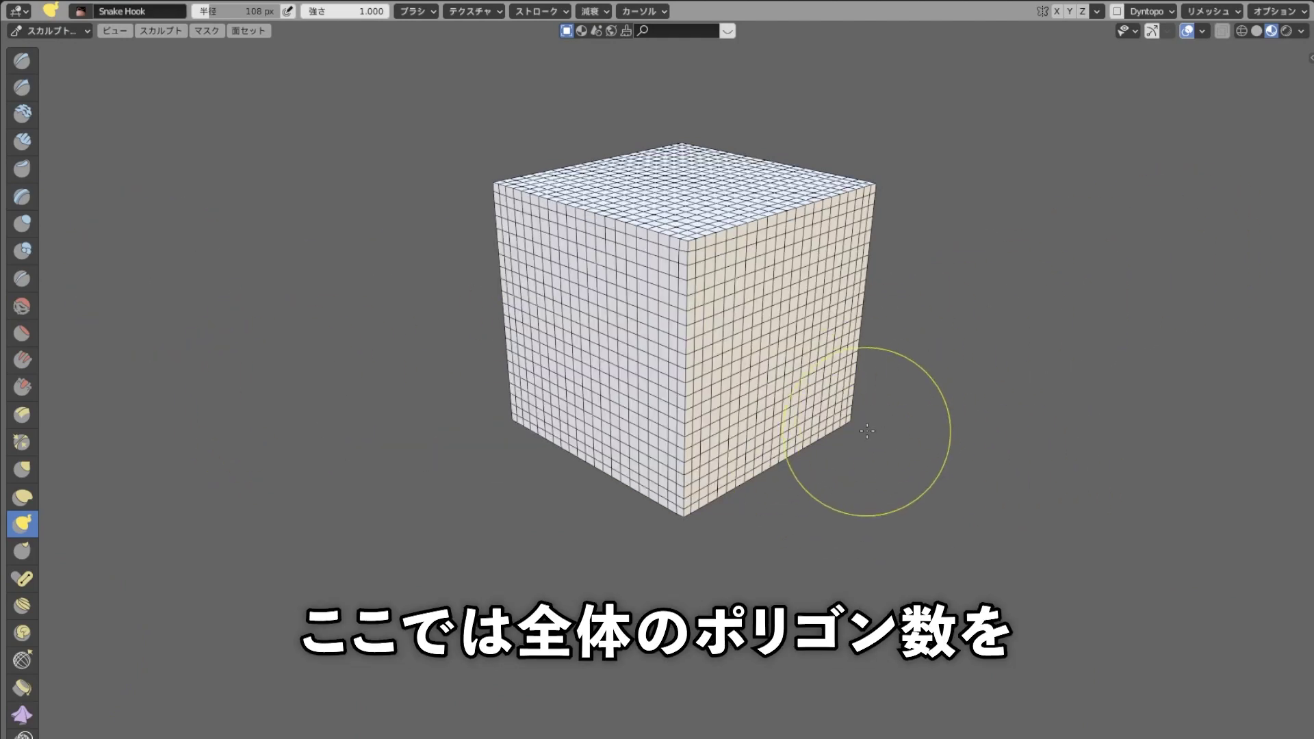
Step: Voxel-remesh the cube into a dense even grid and pull a spike out to the right
key("r")
key("ctrl+r")
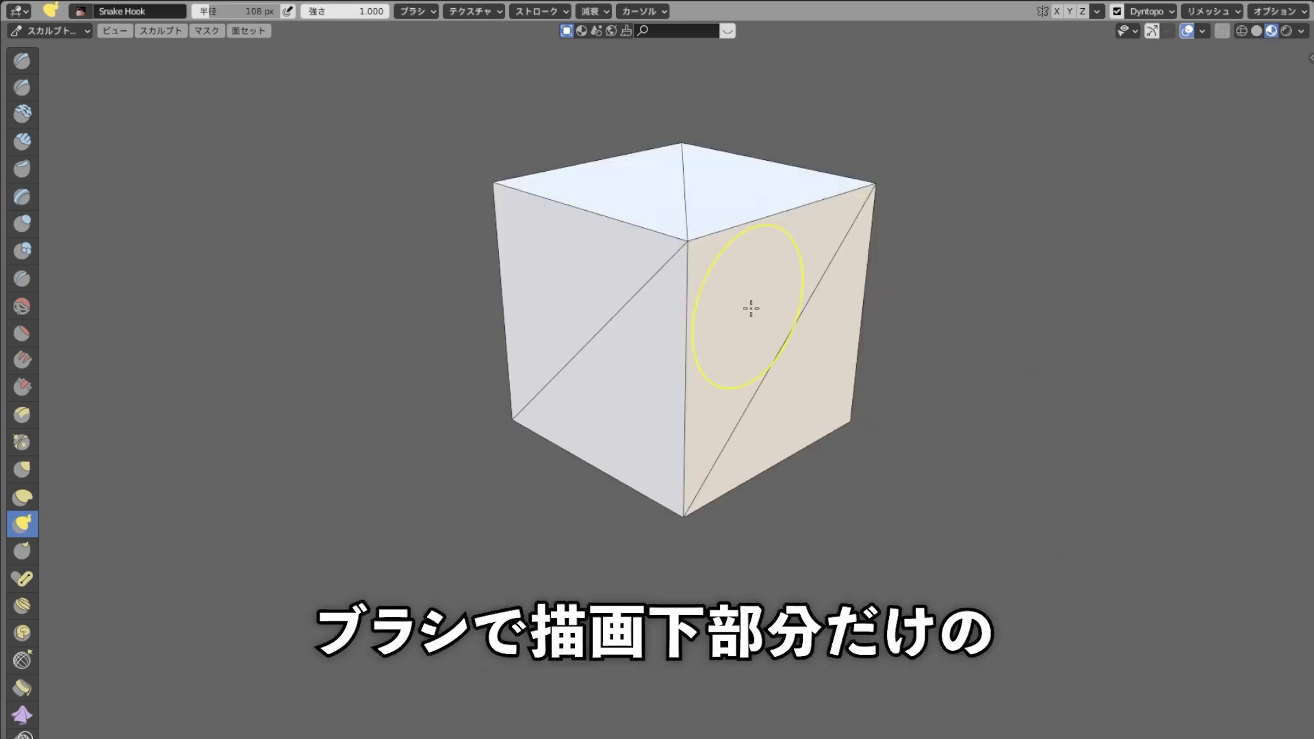
mouse_move(751, 306)
left_mouse_down()
mouse_move(800, 387)
mouse_move(869, 421)
mouse_move(1085, 417)
left_mouse_up()
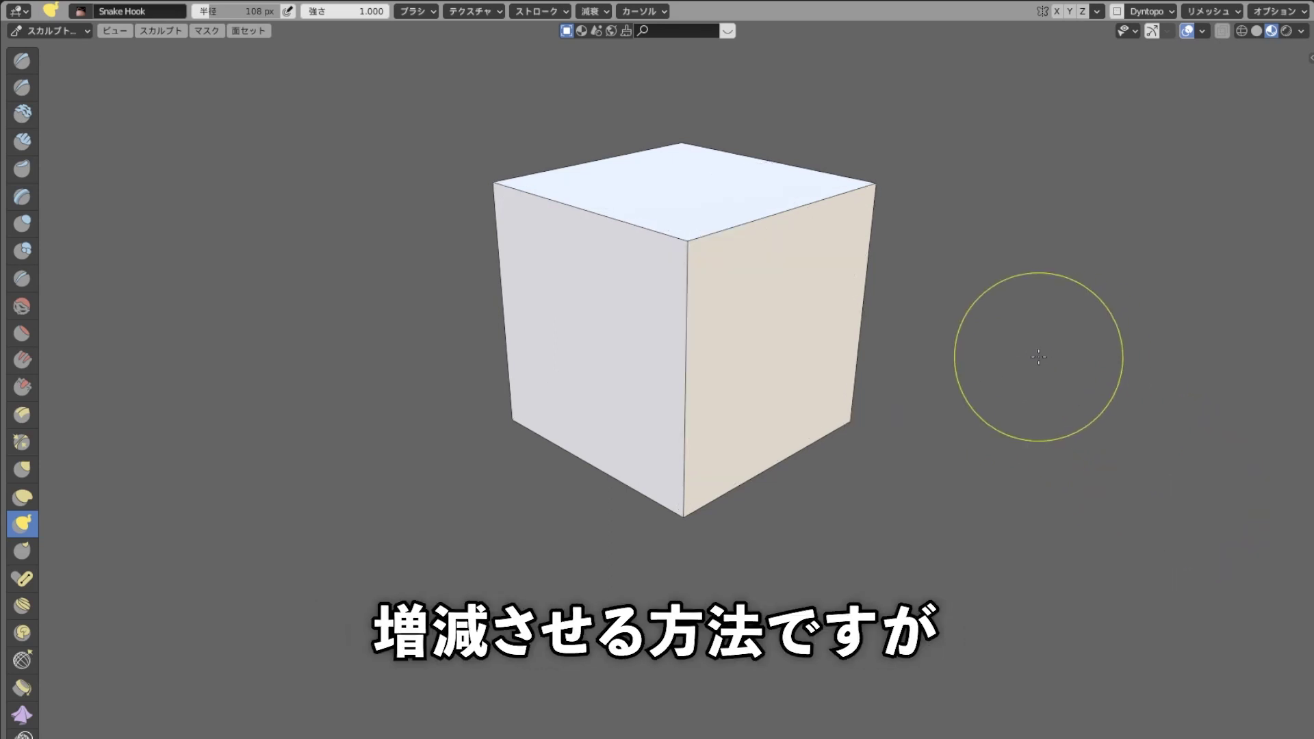
Step: Set the voxel size to 0.1772, remesh, pull a right-side spike, then remesh it evenly
key("shift+r")
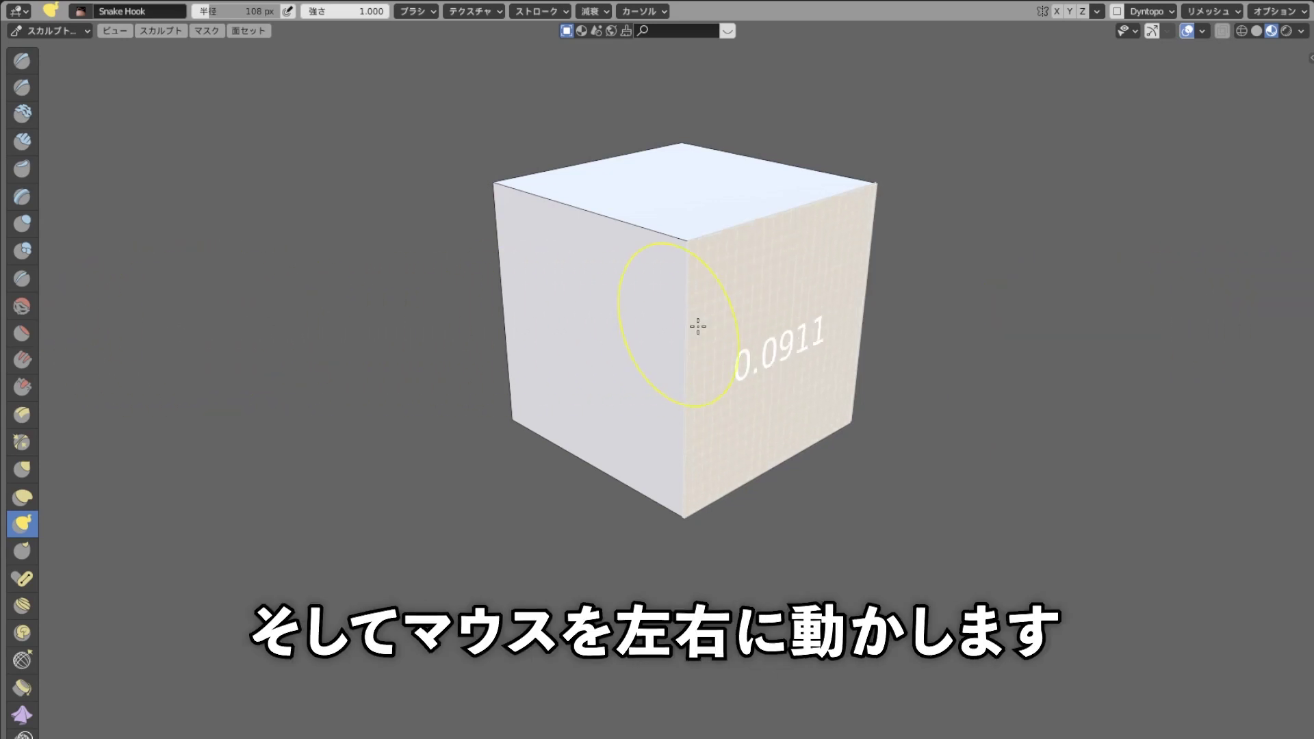
left_click(445, 391)
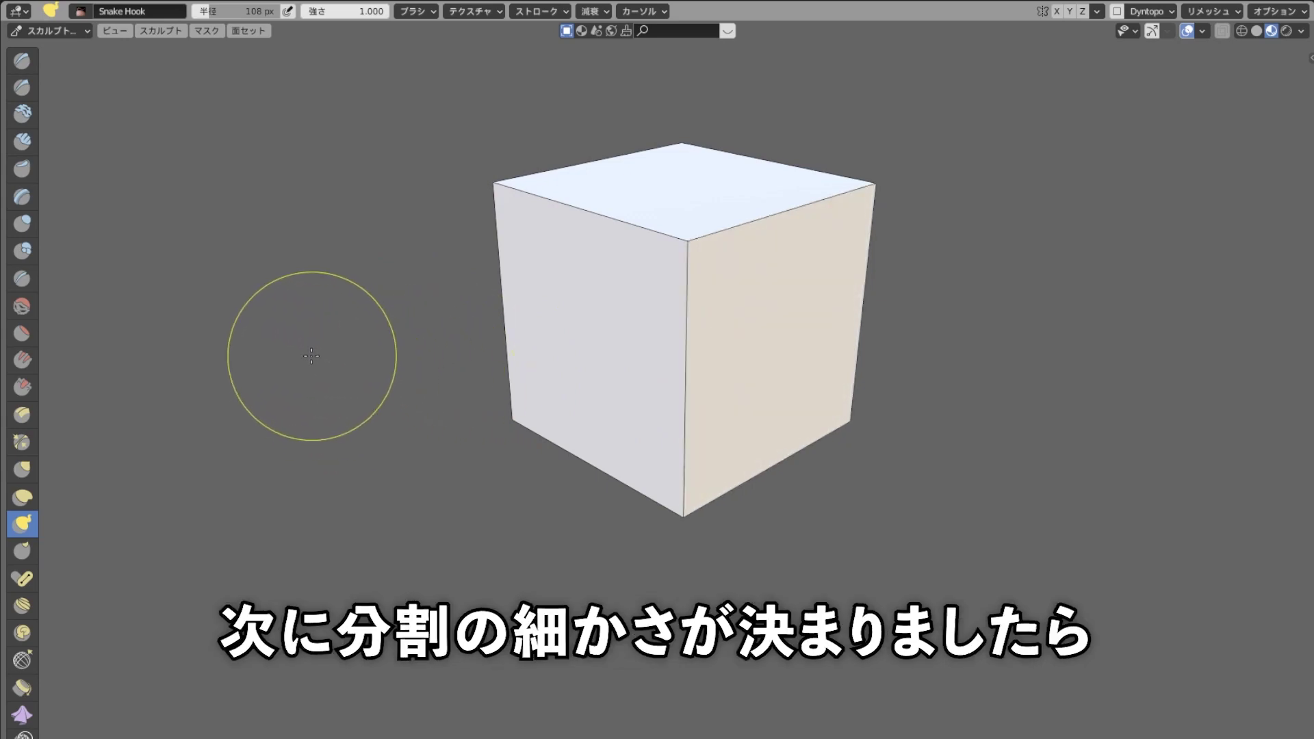
key("ctrl+r")
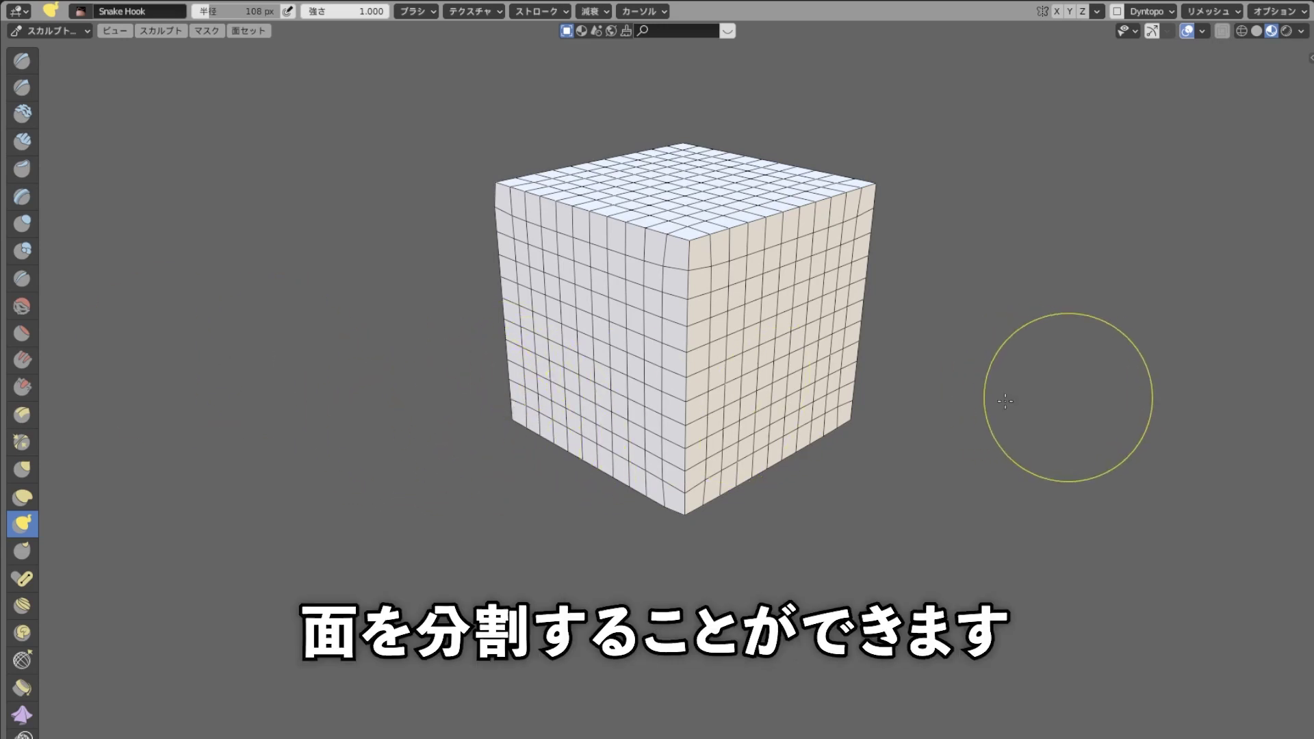
mouse_move(762, 351)
left_mouse_down()
mouse_move(854, 425)
mouse_move(1007, 451)
mouse_move(1145, 436)
left_mouse_up()
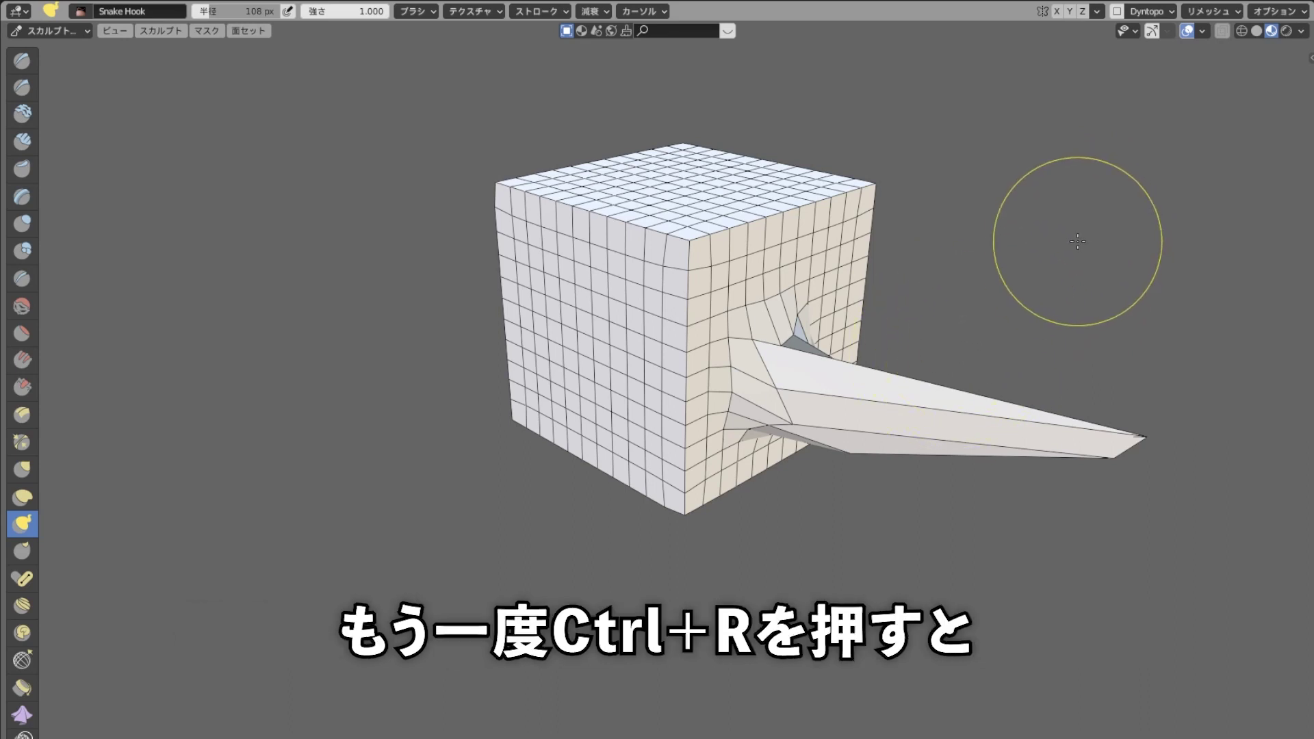
key("ctrl+r")
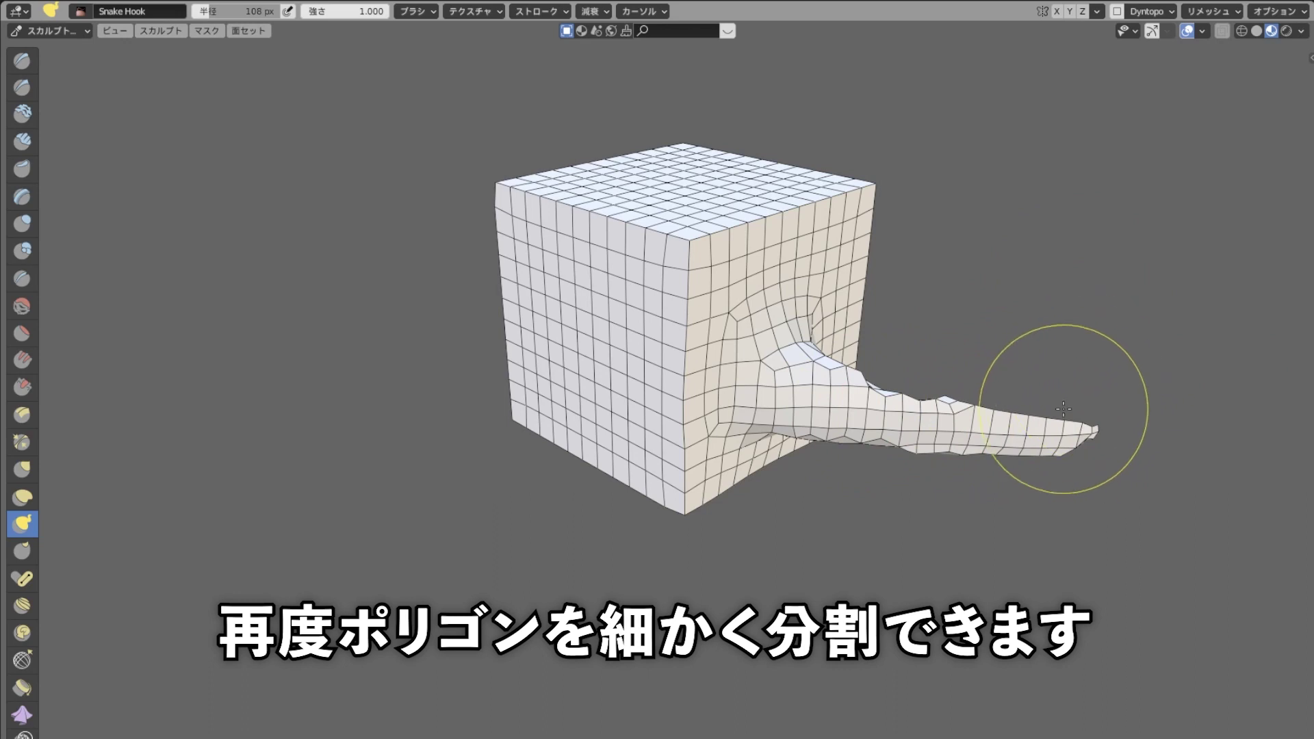
Step: Pull four more spikes out of the cube's left face and top
mouse_move(559, 331)
left_mouse_down()
mouse_move(395, 410)
mouse_move(314, 405)
mouse_move(390, 401)
mouse_move(257, 353)
left_mouse_up()
left_click_drag(506, 199, 146, 161)
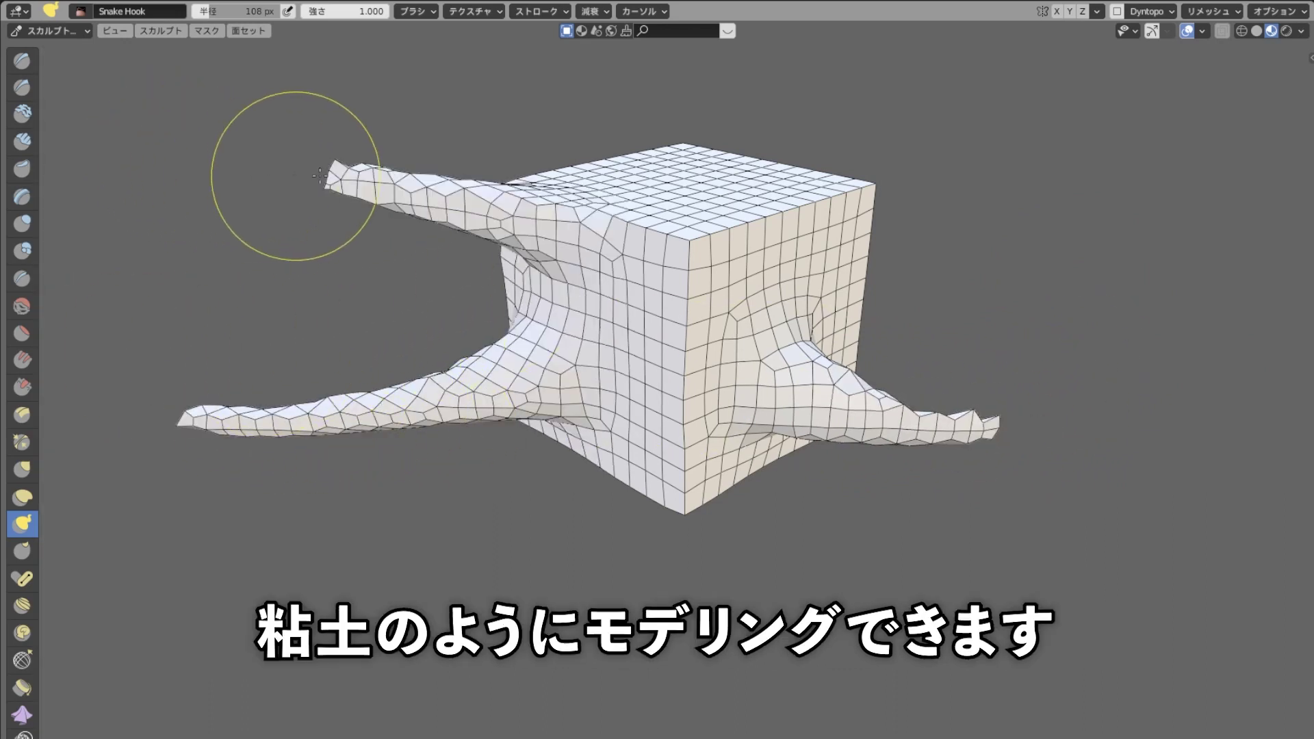
left_click_drag(293, 176, 147, 168)
left_click_drag(842, 188, 995, 119)
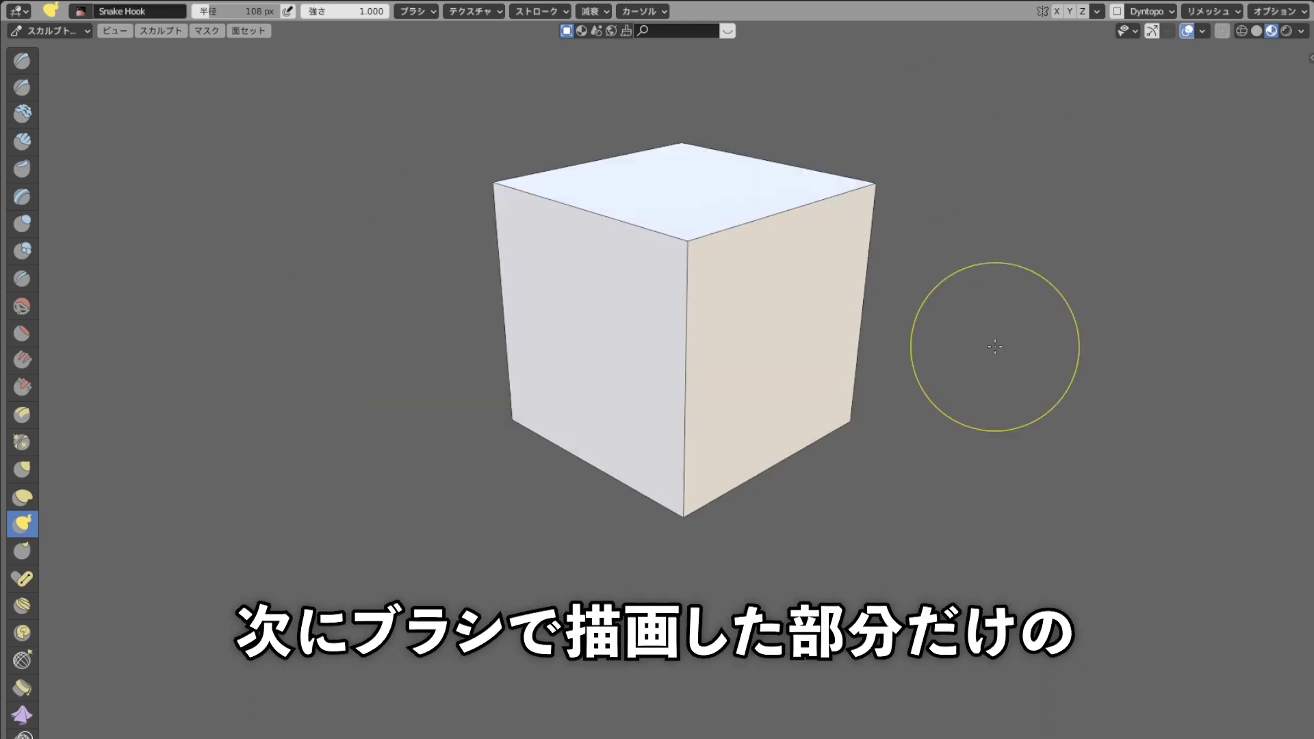
Step: Enable Dyntopo, accept the vertex data warning, and pull tendrils from the cube's right and left faces
key("ctrl+d")
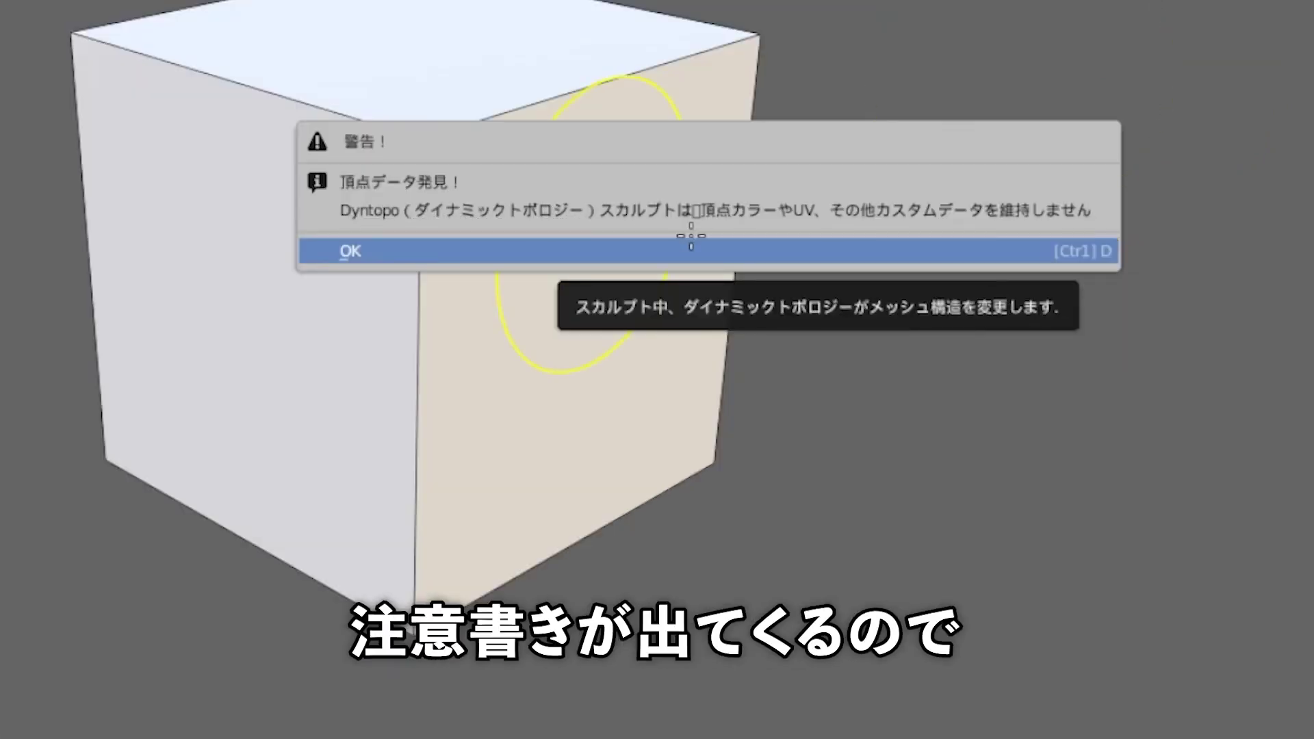
left_click(683, 240)
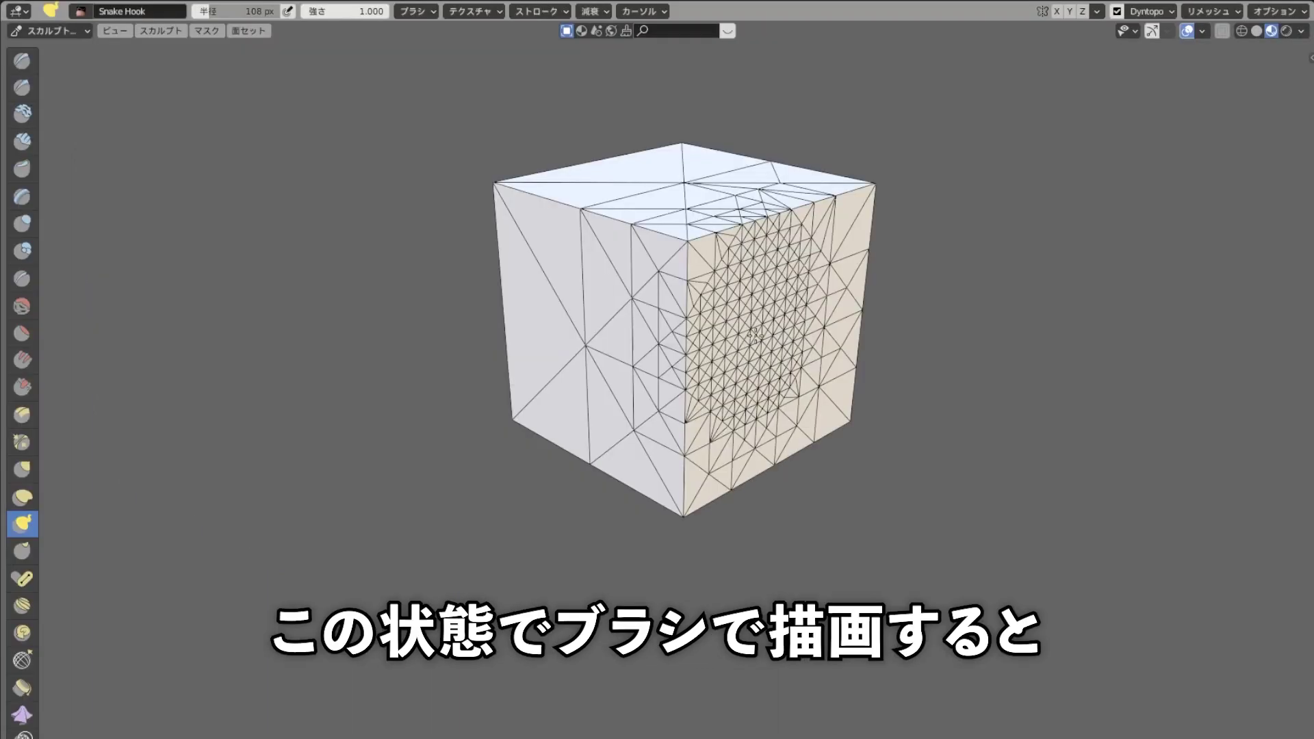
mouse_move(794, 322)
left_mouse_down()
mouse_move(779, 373)
mouse_move(1022, 438)
left_mouse_up()
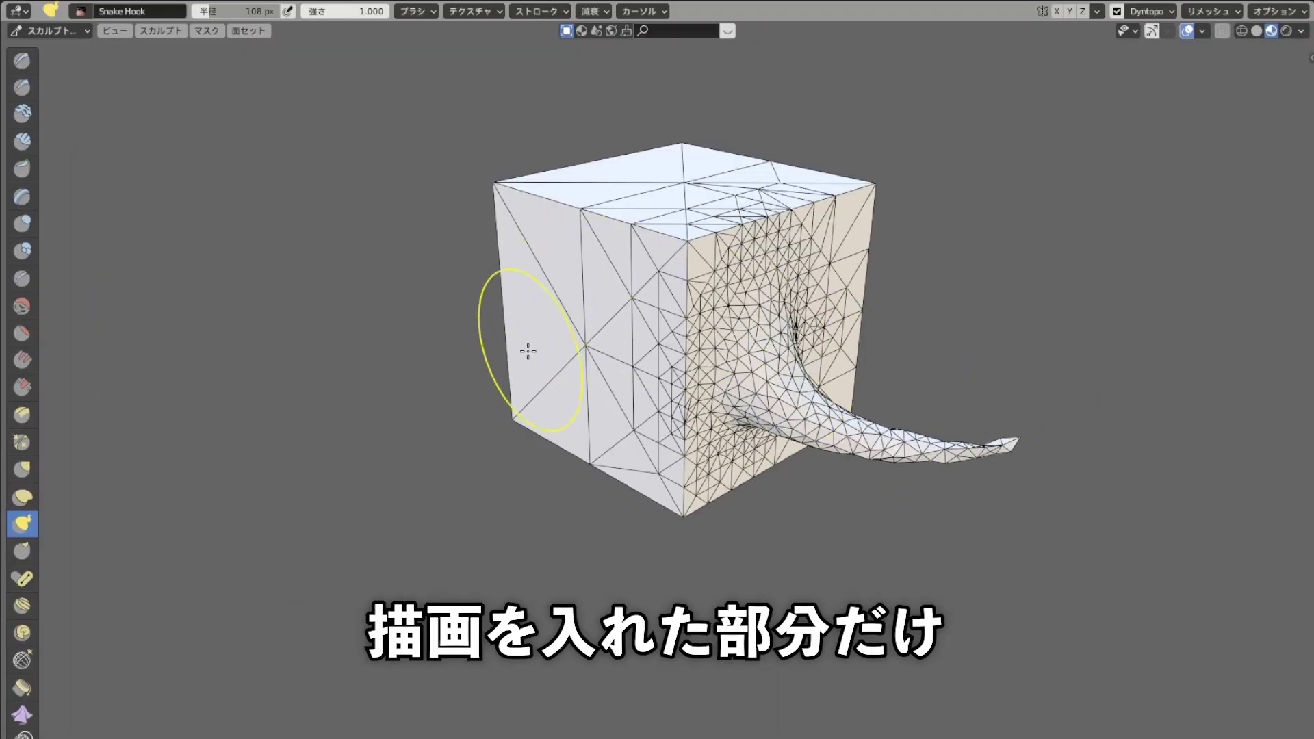
left_click_drag(528, 351, 421, 526)
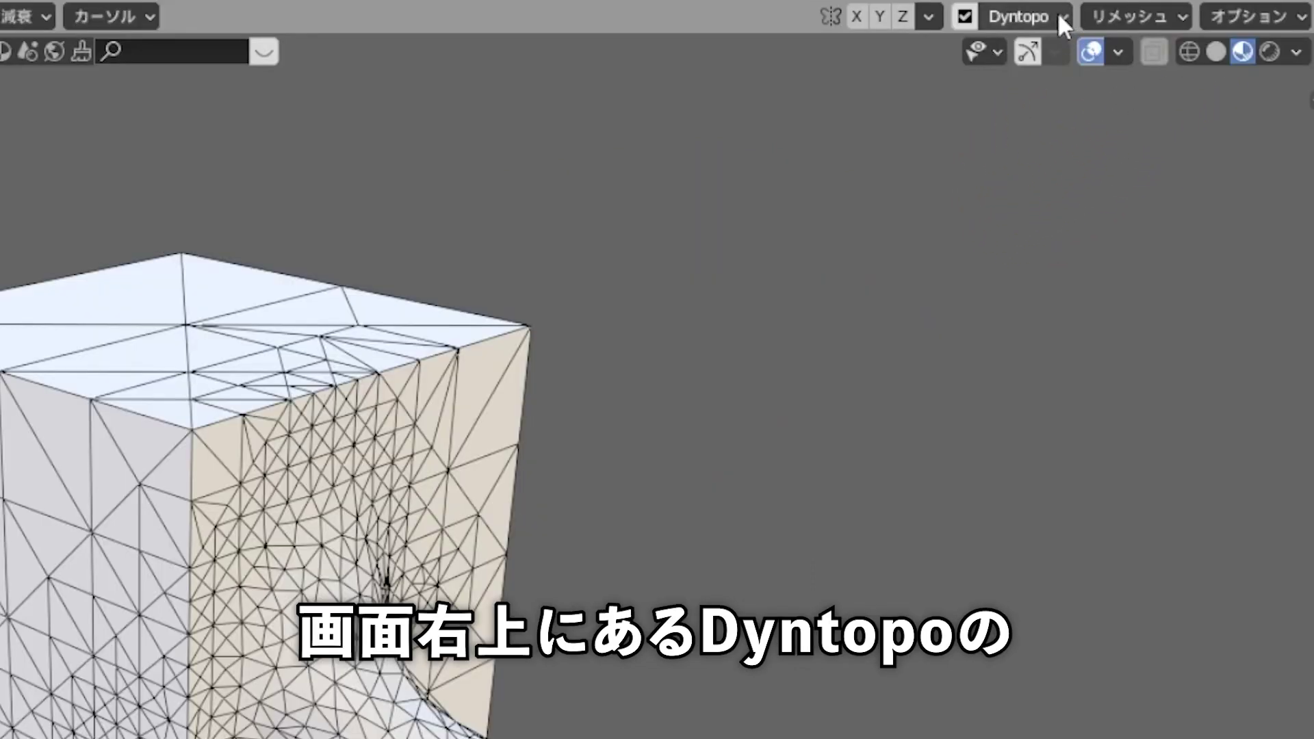
Step: Set the Dyntopo detail size to 6 px and stretch the right tentacle further
left_click(1059, 15)
left_click_drag(1092, 71, 1047, 71)
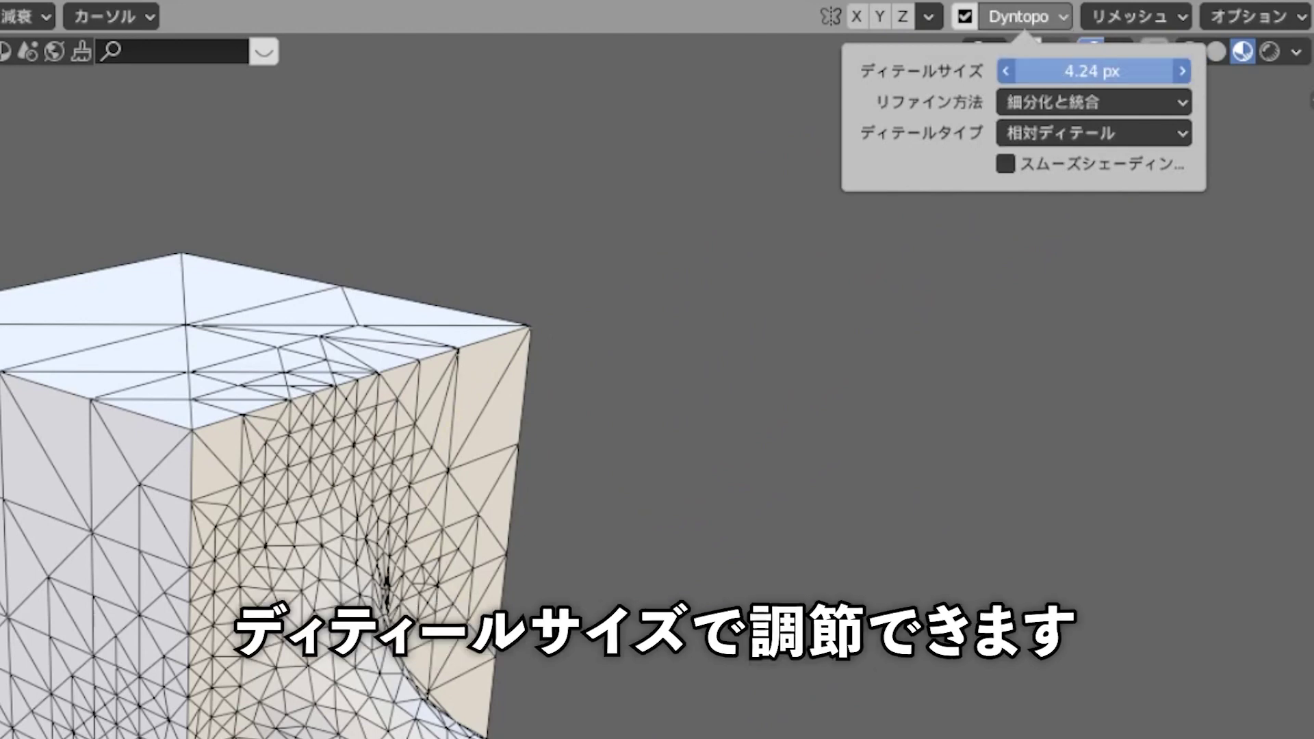
left_click(1093, 72)
type("6")
key("Return")
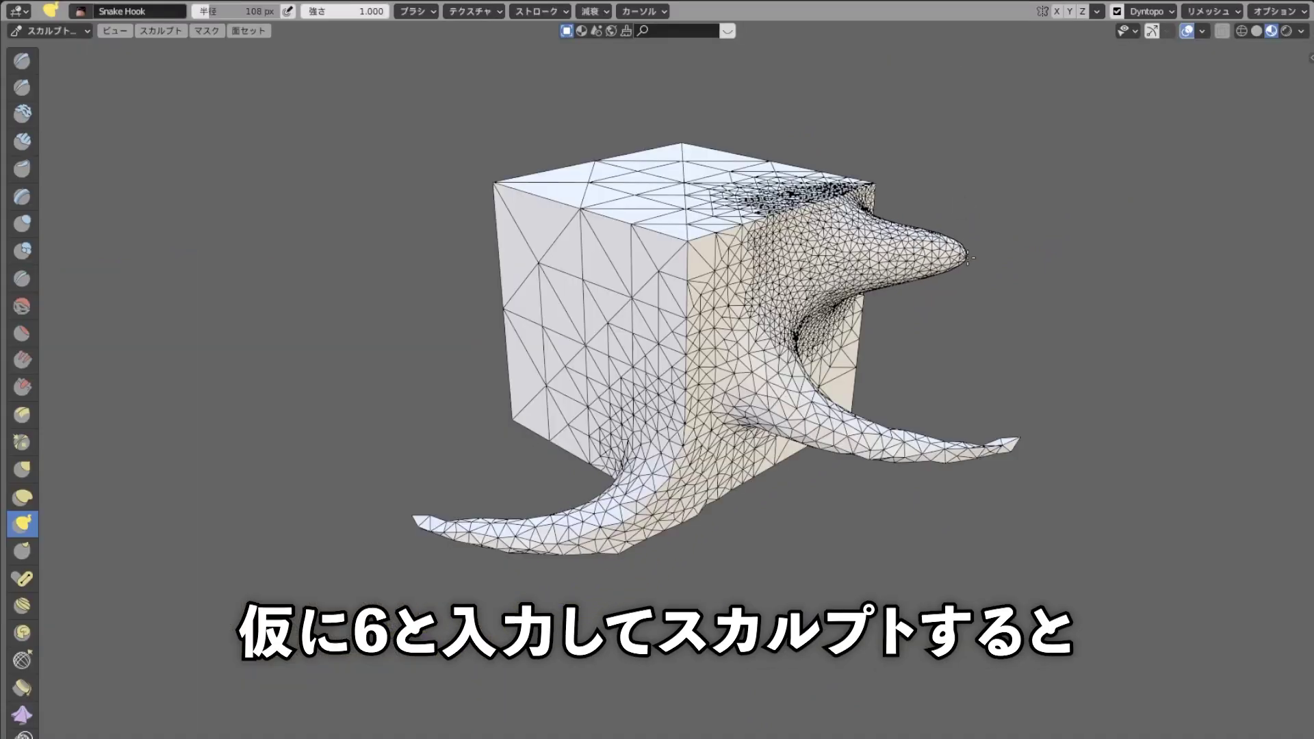
left_click_drag(969, 280, 1078, 321)
Step: Change the detail size to 24 and sculpt two more tentacles on the cube's left and lower front
left_click(1157, 11)
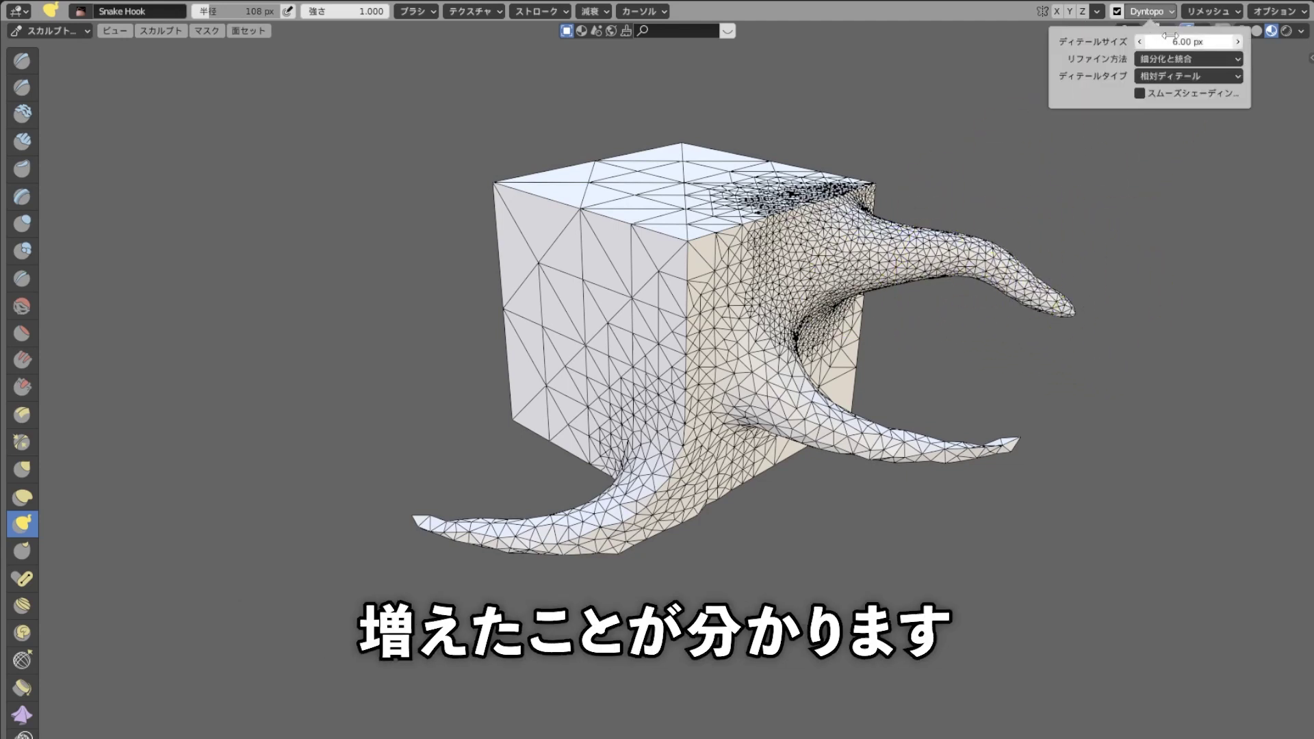
left_click(1152, 42)
type("24")
key("Return")
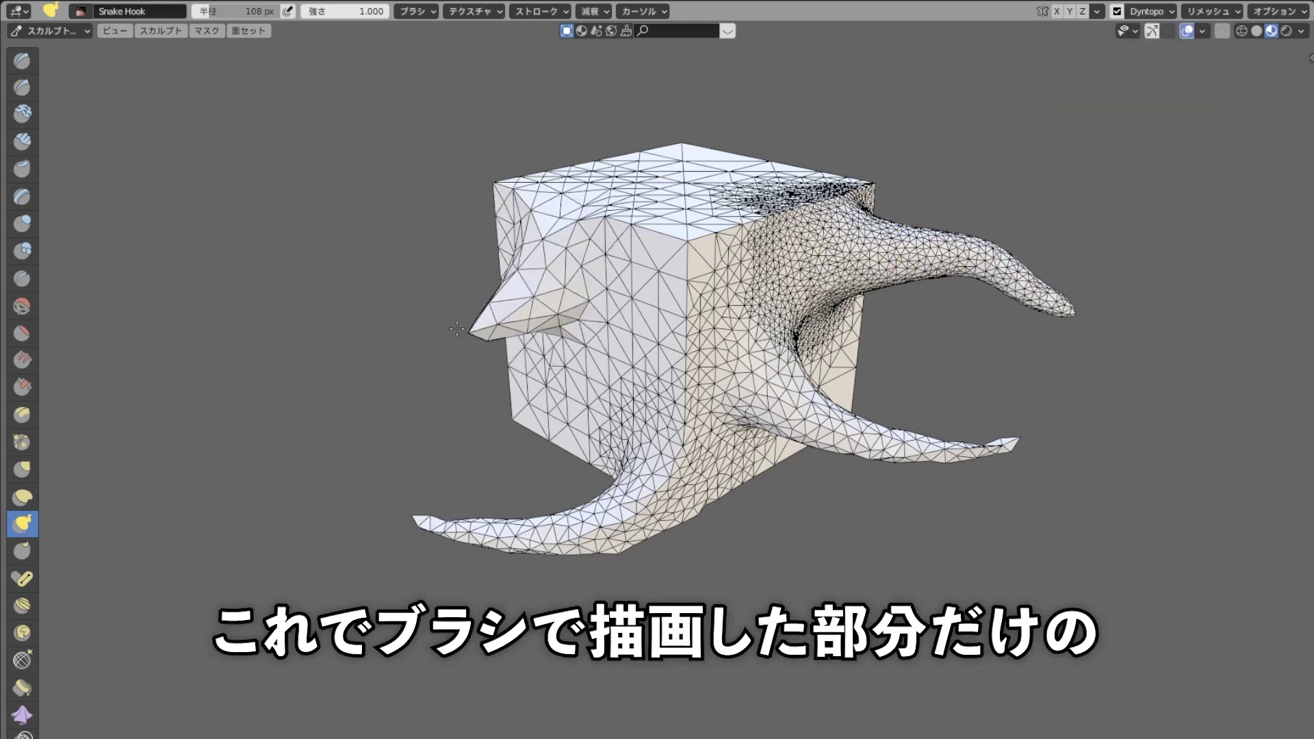
left_click_drag(578, 297, 404, 338)
left_click_drag(568, 503, 346, 479)
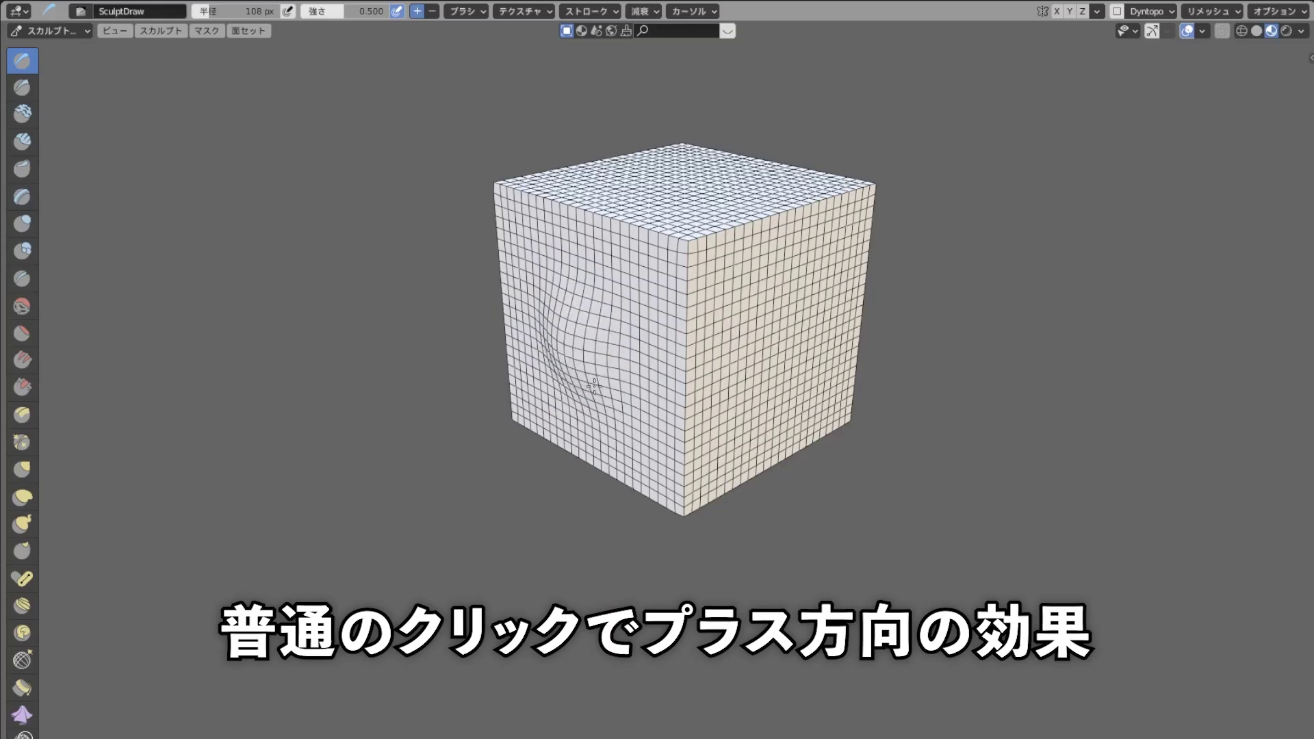
Step: Use the Draw brush to raise a rounded dome on the left face and dent the right face
left_click_drag(578, 358, 578, 358)
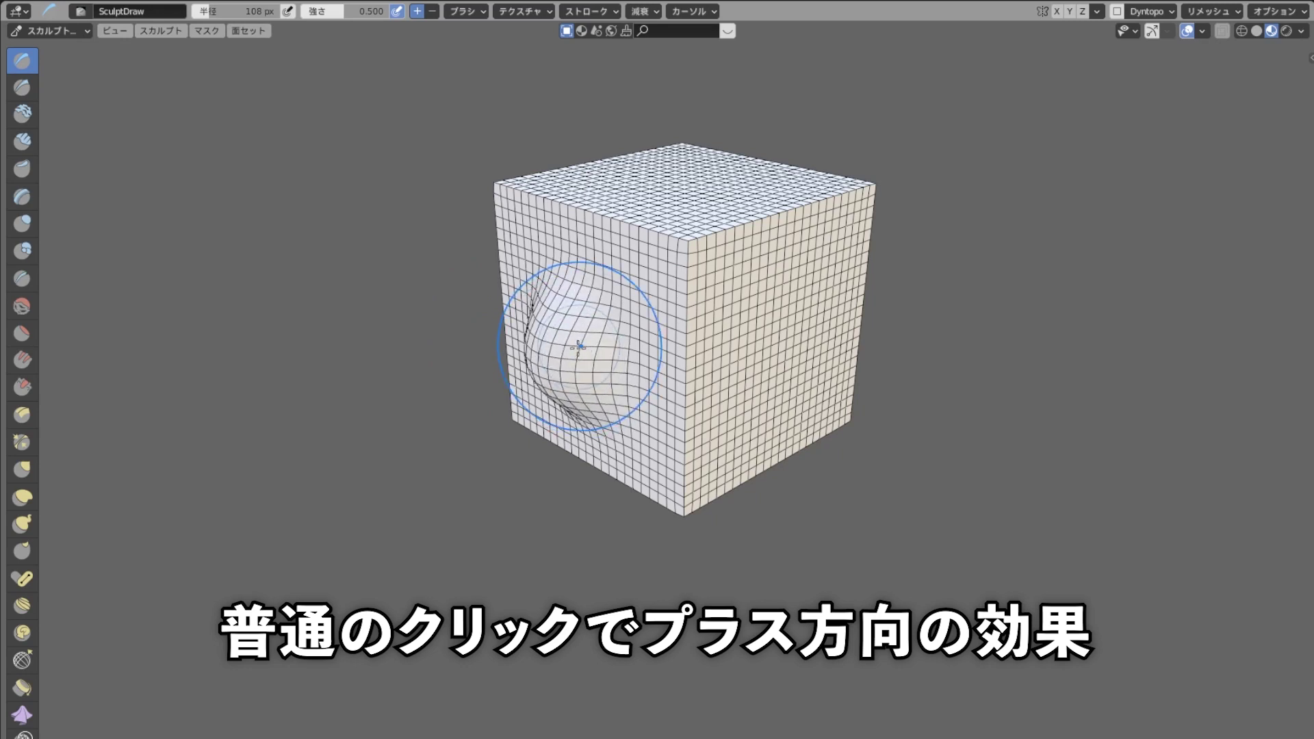
mouse_move(756, 356)
left_mouse_down("ctrl")
mouse_move(759, 379)
mouse_move(759, 356)
left_mouse_up("ctrl")
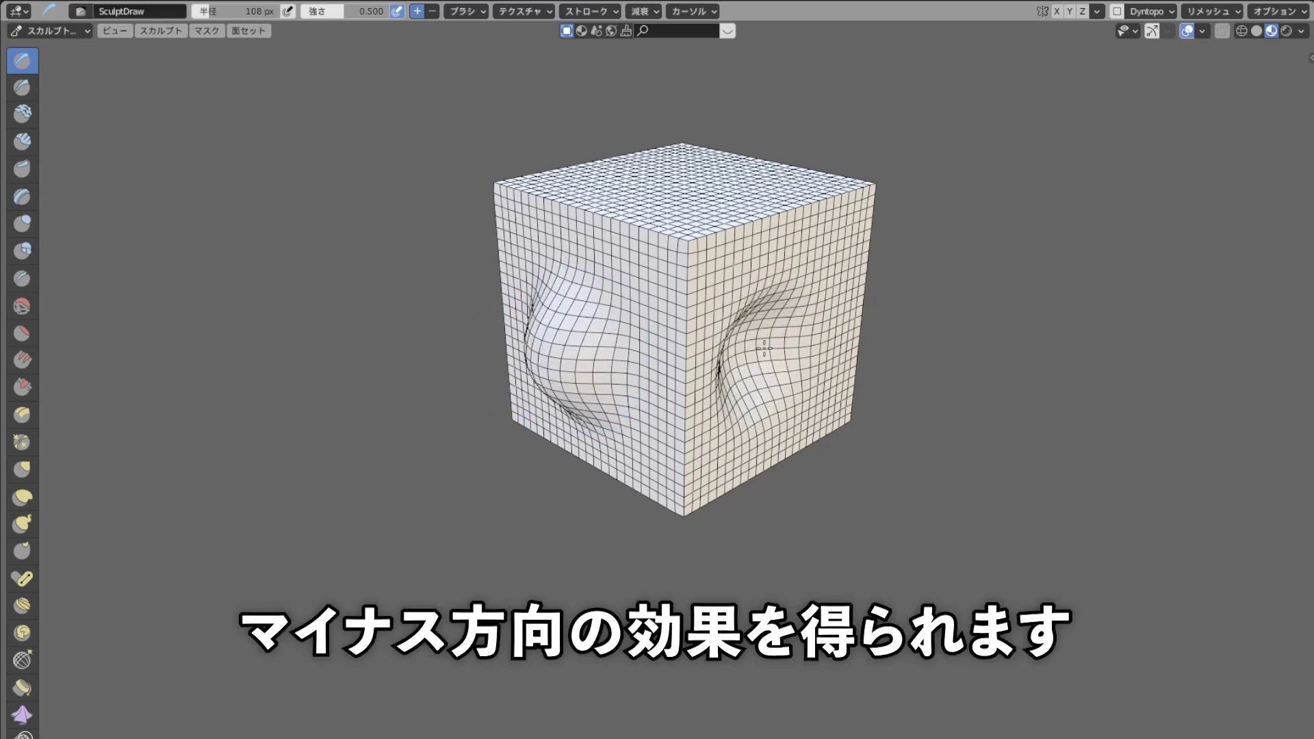
mouse_move(581, 416)
left_mouse_down()
mouse_move(558, 360)
mouse_move(568, 370)
left_mouse_up()
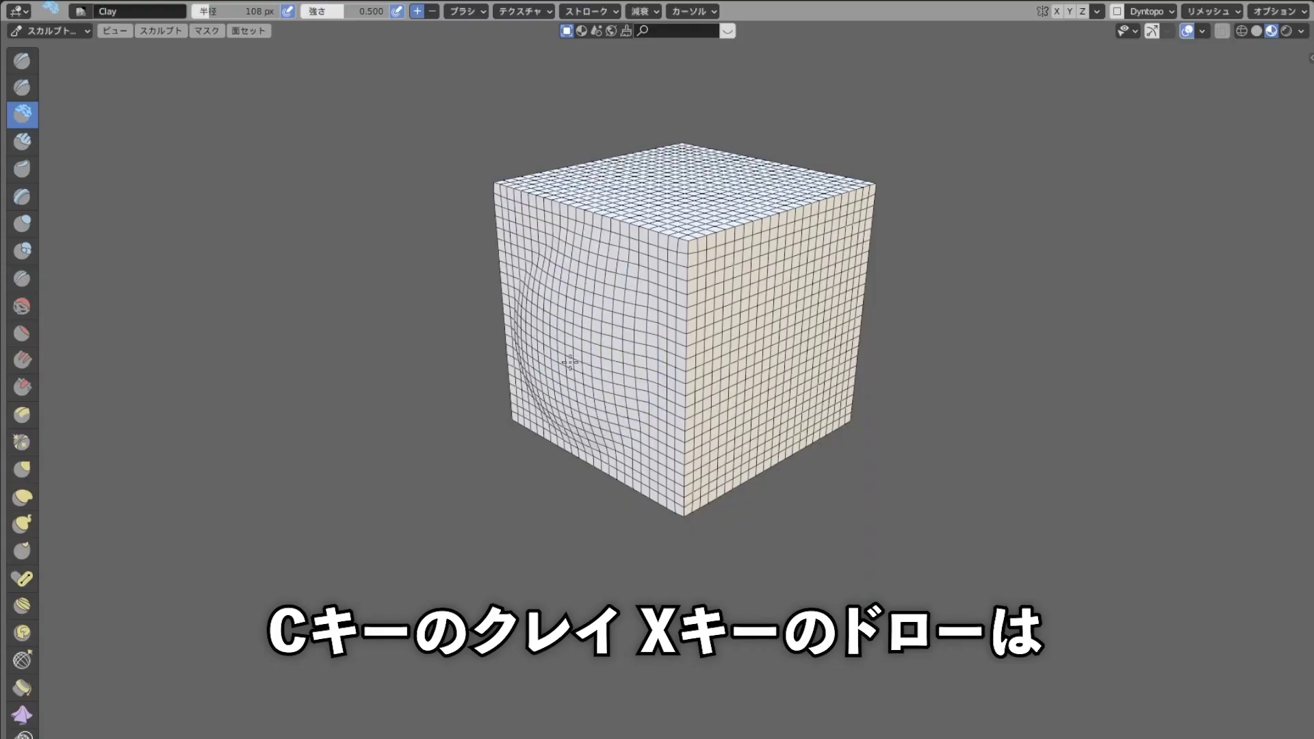
Step: With the Draw brushes, bulge the right face and dent the left and right faces
key("x")
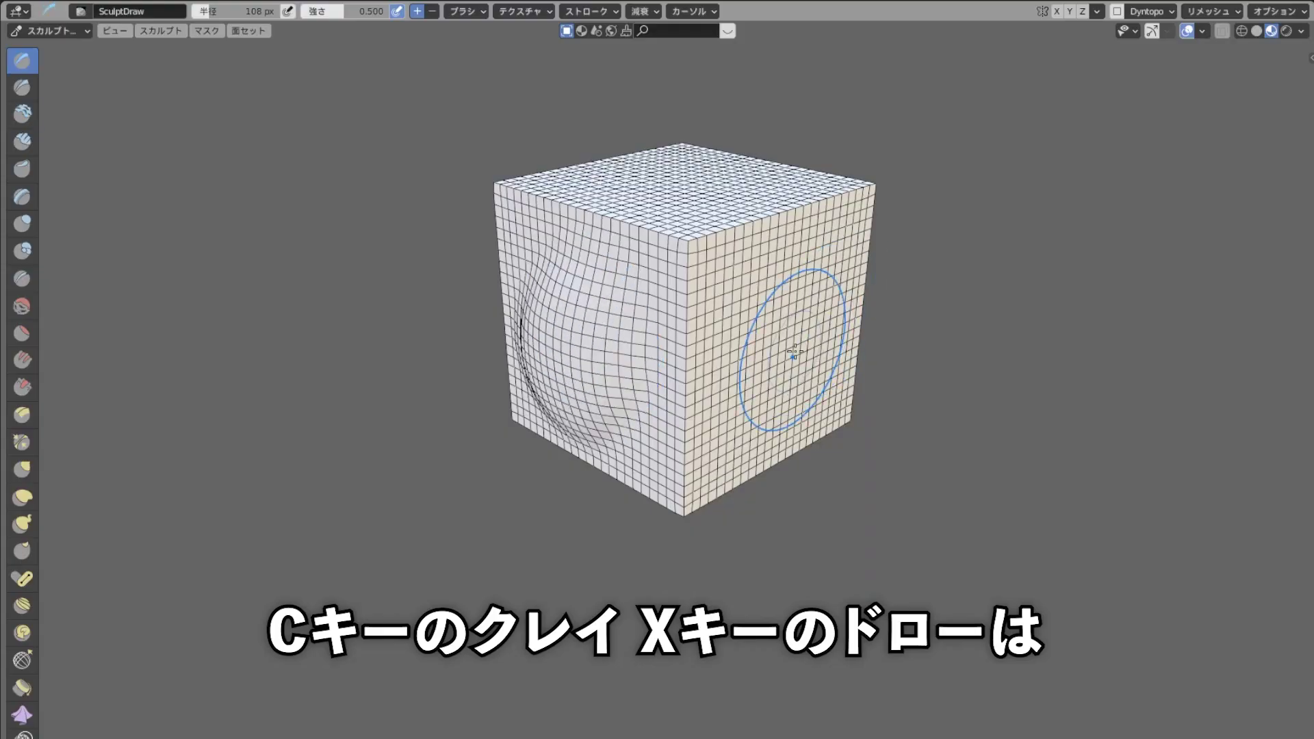
left_click_drag(779, 351, 793, 350)
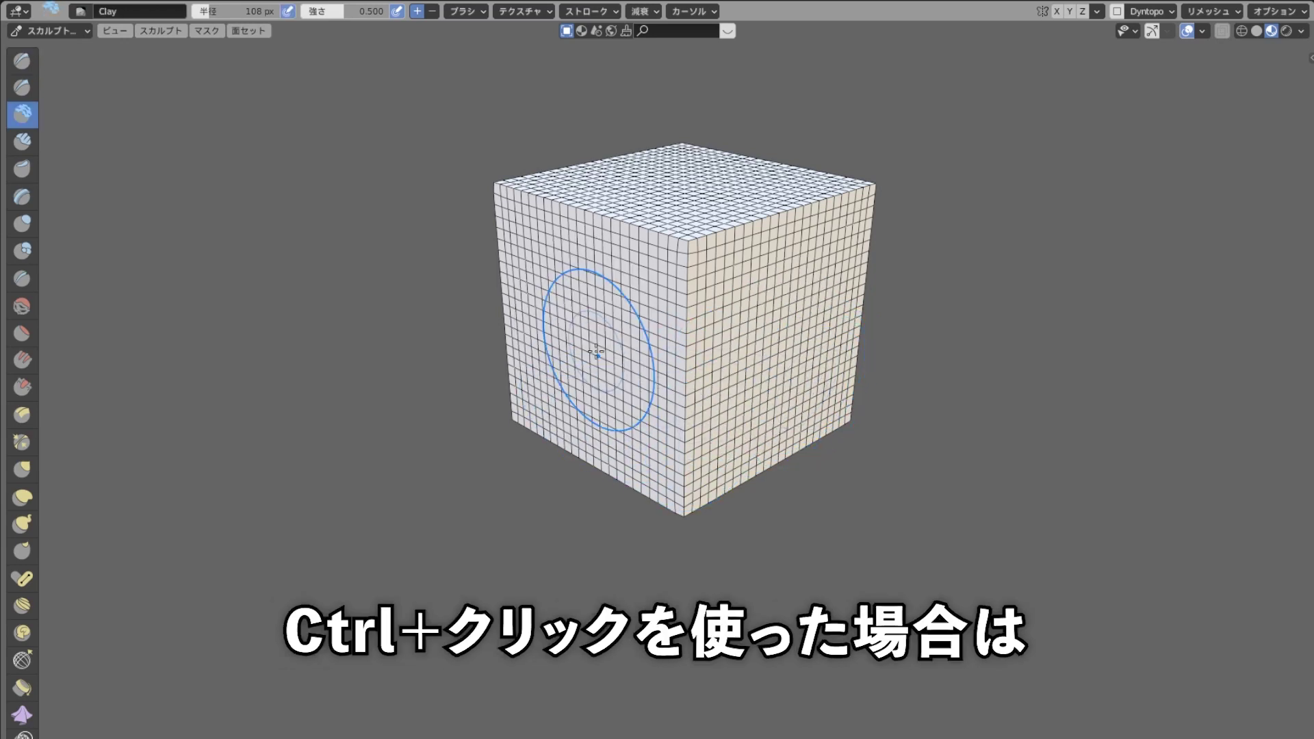
mouse_move(586, 347)
left_mouse_down("ctrl")
mouse_move(595, 381)
mouse_move(581, 356)
left_mouse_up("ctrl")
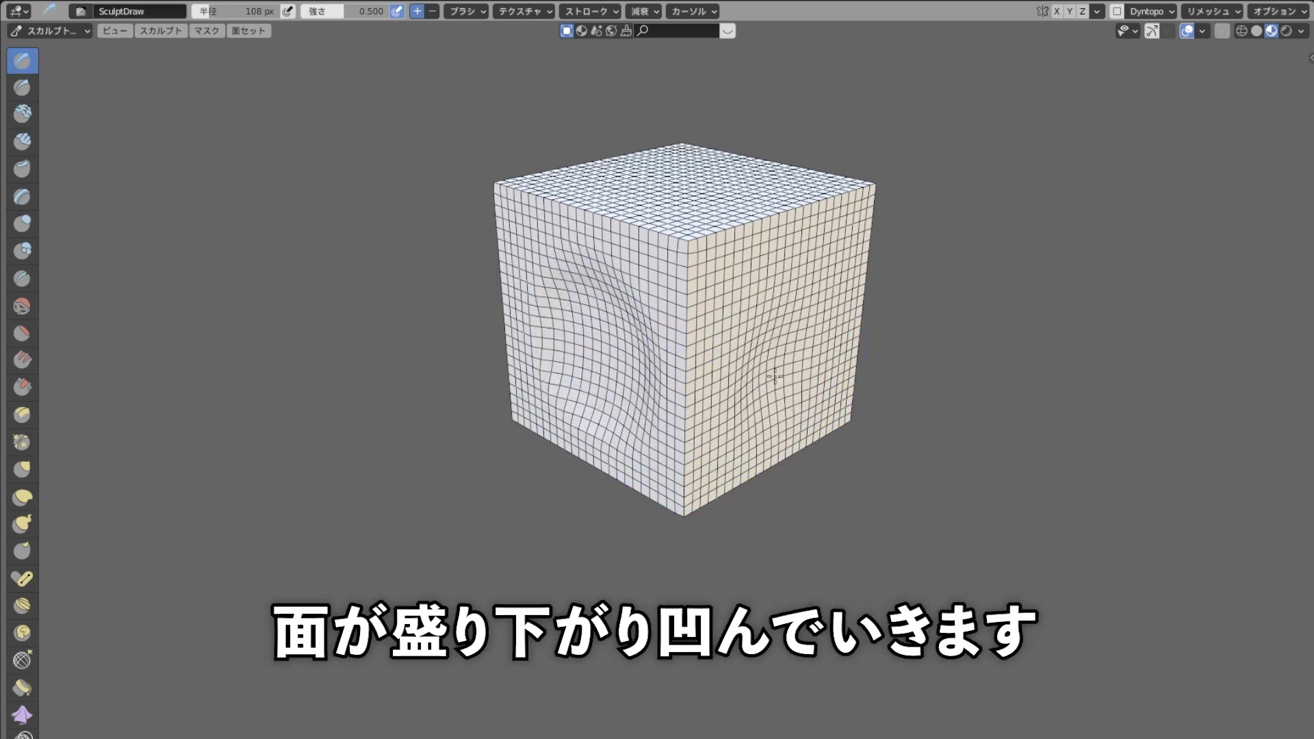
key("x")
mouse_move(746, 384)
left_mouse_down("ctrl")
mouse_move(760, 321)
mouse_move(767, 342)
left_mouse_up("ctrl")
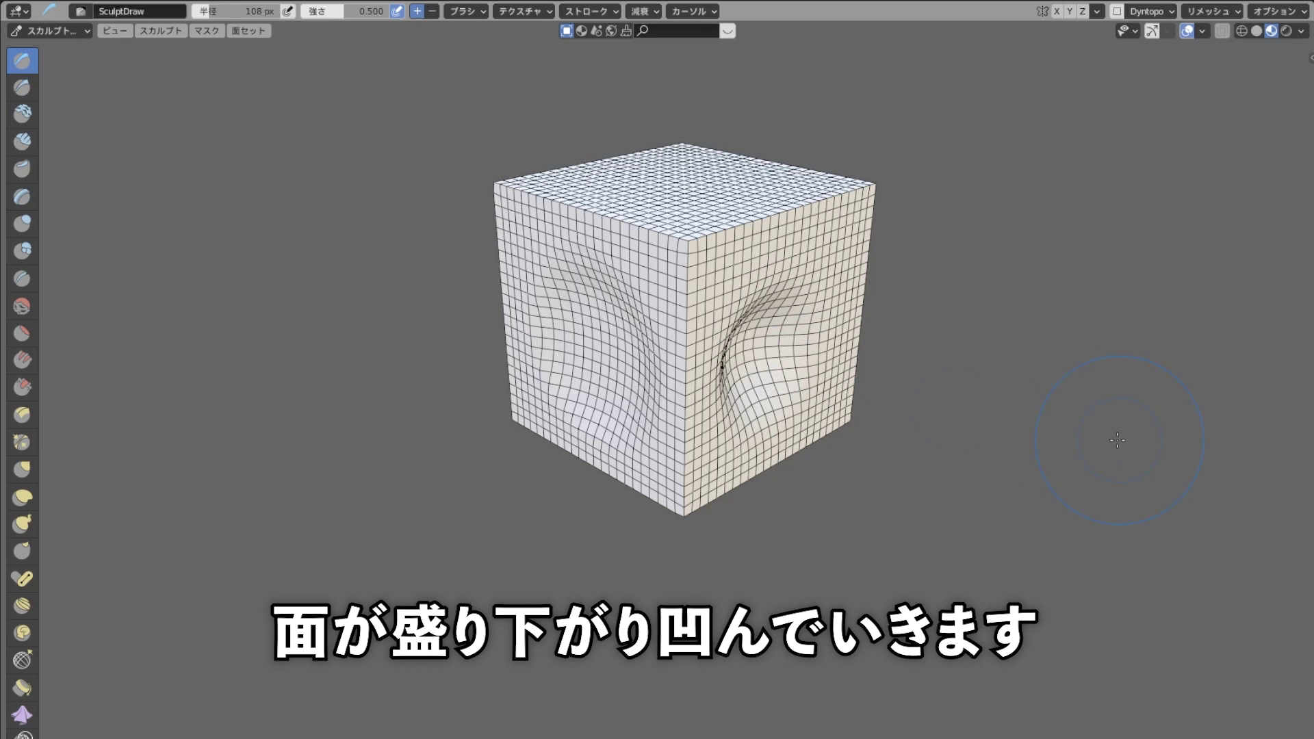
Step: With Inflate/Deflate, swell the left face and top corner, then pinch the bottom corner inward
mouse_move(601, 352)
left_mouse_down()
mouse_move(584, 372)
mouse_move(575, 352)
left_mouse_up()
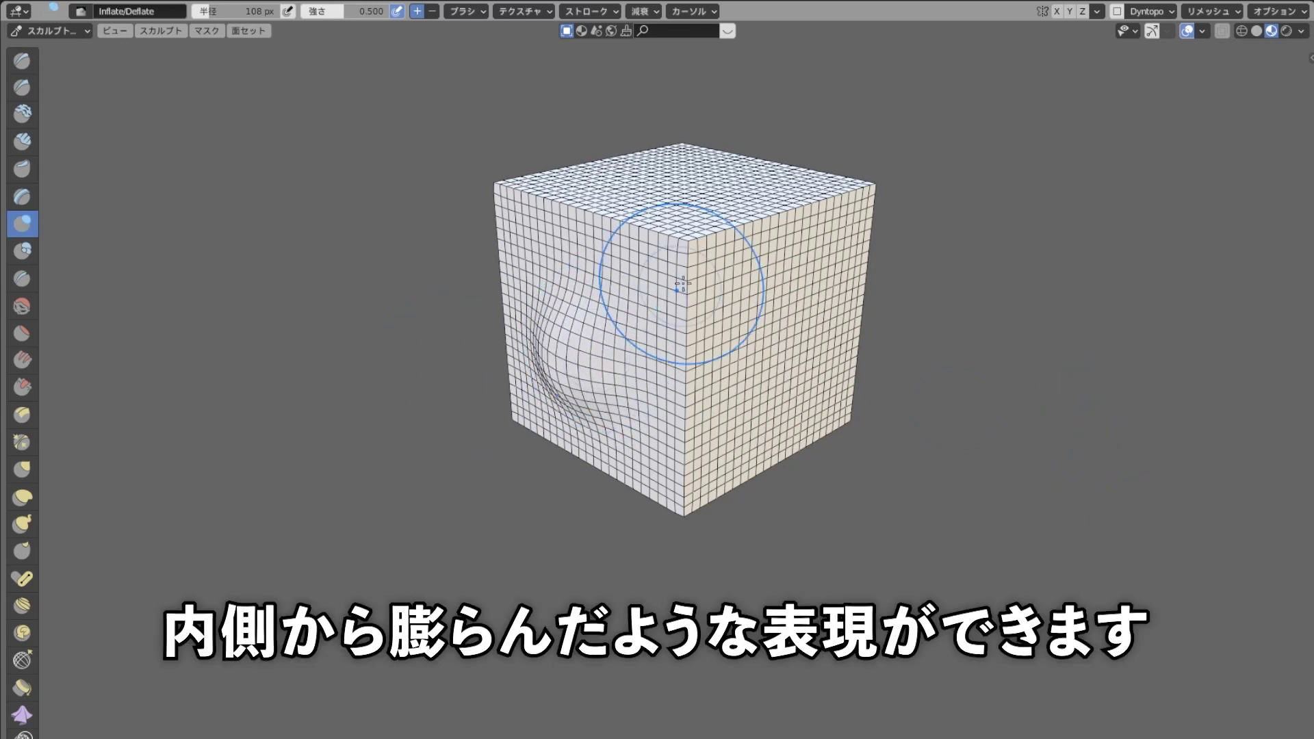
mouse_move(683, 282)
left_mouse_down()
mouse_move(732, 238)
mouse_move(674, 253)
left_mouse_up()
mouse_move(684, 479)
left_mouse_down("ctrl")
mouse_move(683, 467)
mouse_move(684, 494)
mouse_move(715, 488)
left_mouse_up("ctrl")
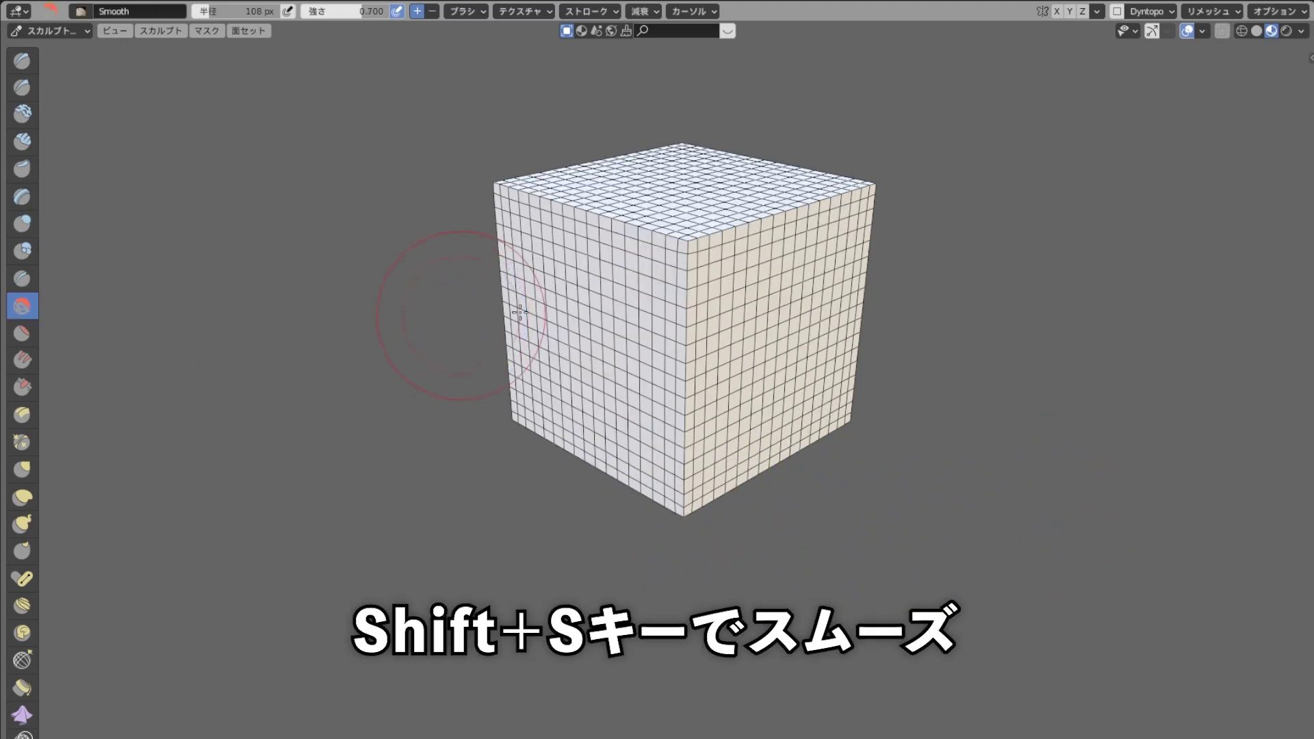
Step: Smooth the cube's front top and bottom corners, then sharpen the top front corner
left_click_drag(498, 308, 693, 259, "shift")
mouse_move(684, 479)
left_mouse_down("shift")
mouse_move(624, 460)
mouse_move(554, 274)
mouse_move(701, 328)
mouse_move(640, 284)
mouse_move(602, 226)
left_mouse_up("shift")
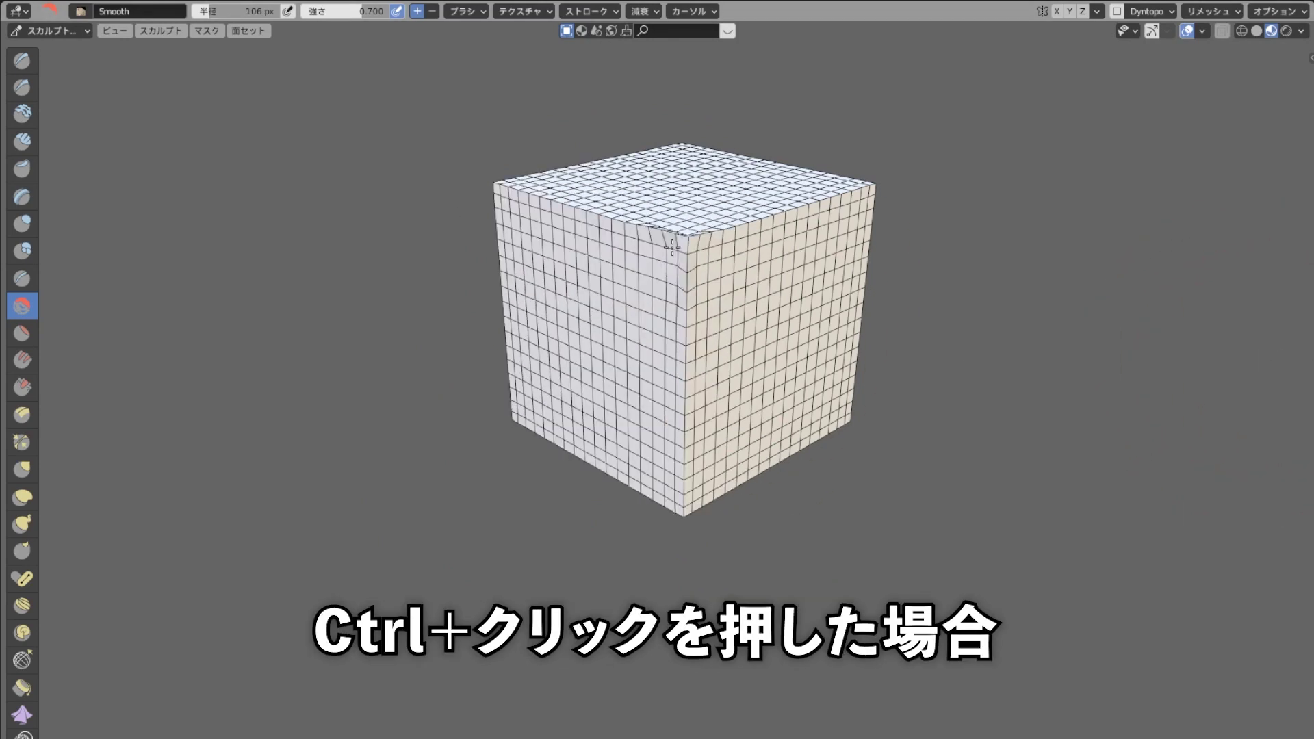
mouse_move(674, 248)
left_mouse_down("ctrl")
mouse_move(651, 233)
mouse_move(705, 246)
mouse_move(777, 235)
left_mouse_up("ctrl")
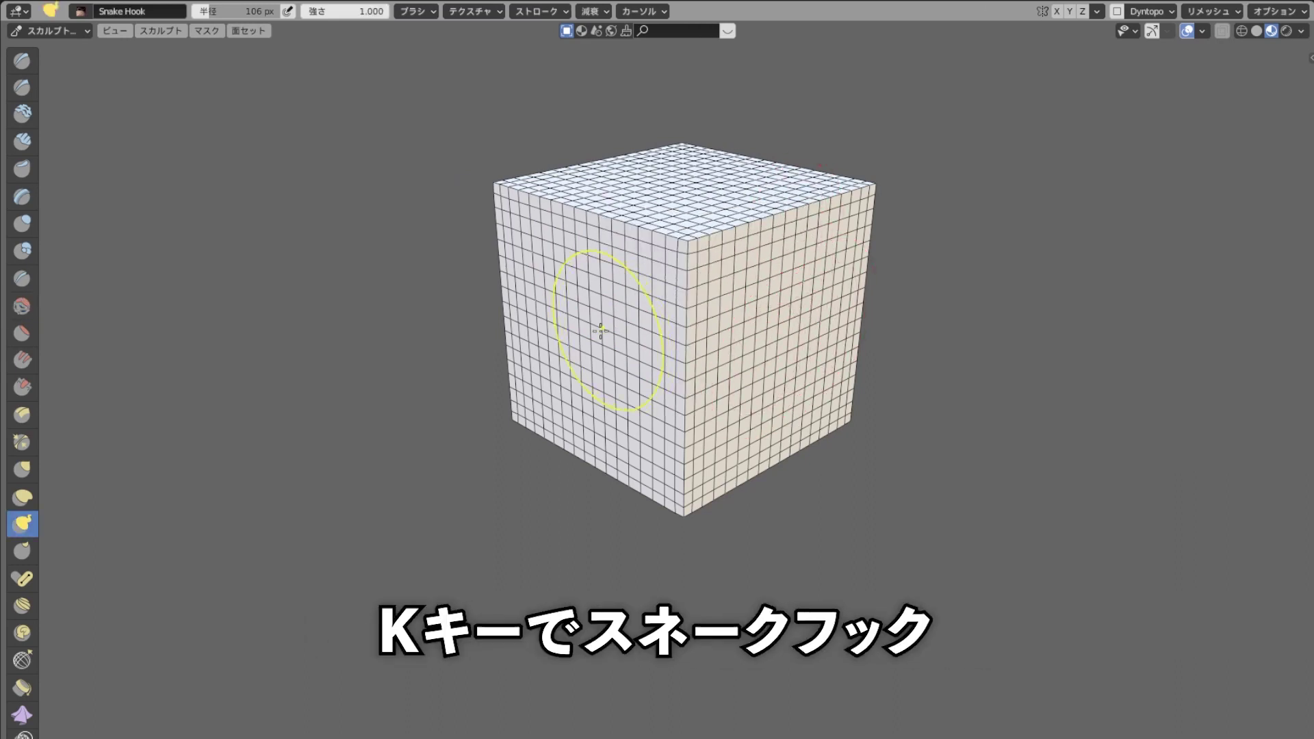
Step: With Snake Hook, pull a long tendril from the left face and dent the right face
mouse_move(556, 317)
left_mouse_down()
mouse_move(381, 376)
mouse_move(344, 360)
left_mouse_up()
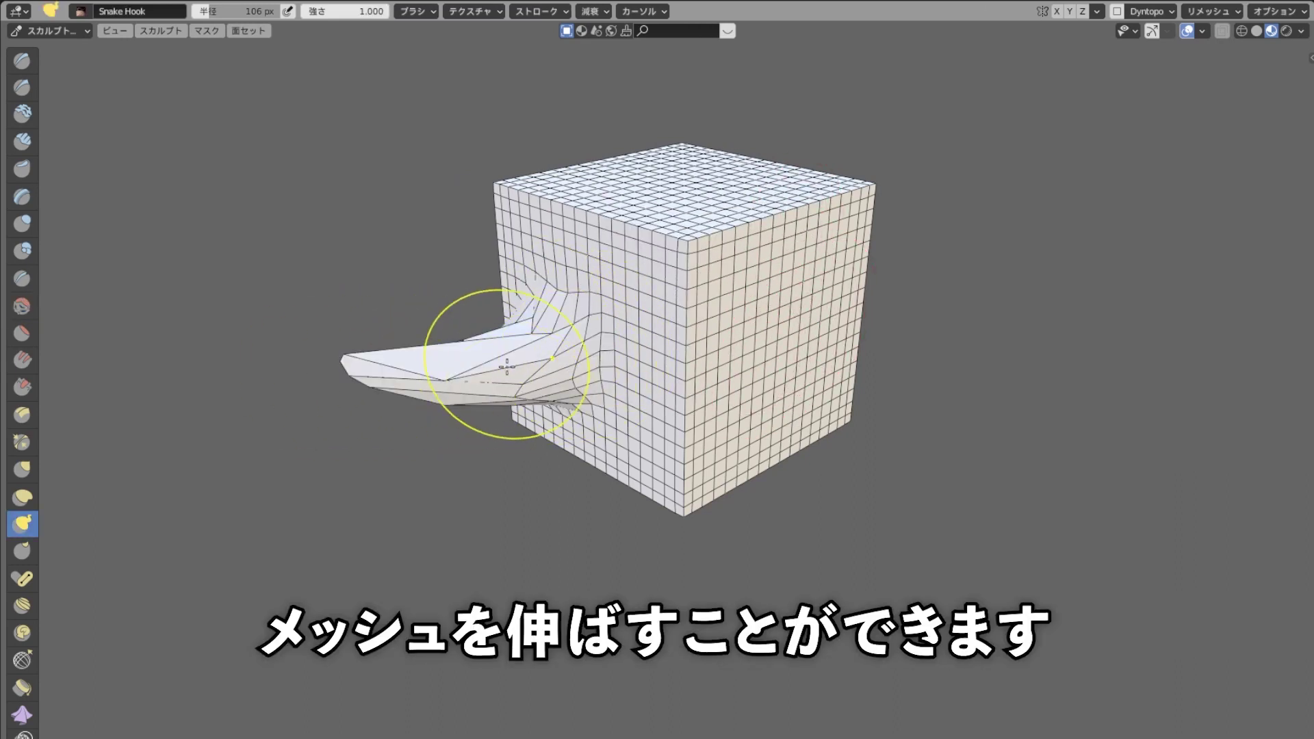
left_click_drag(792, 376, 705, 358, "ctrl")
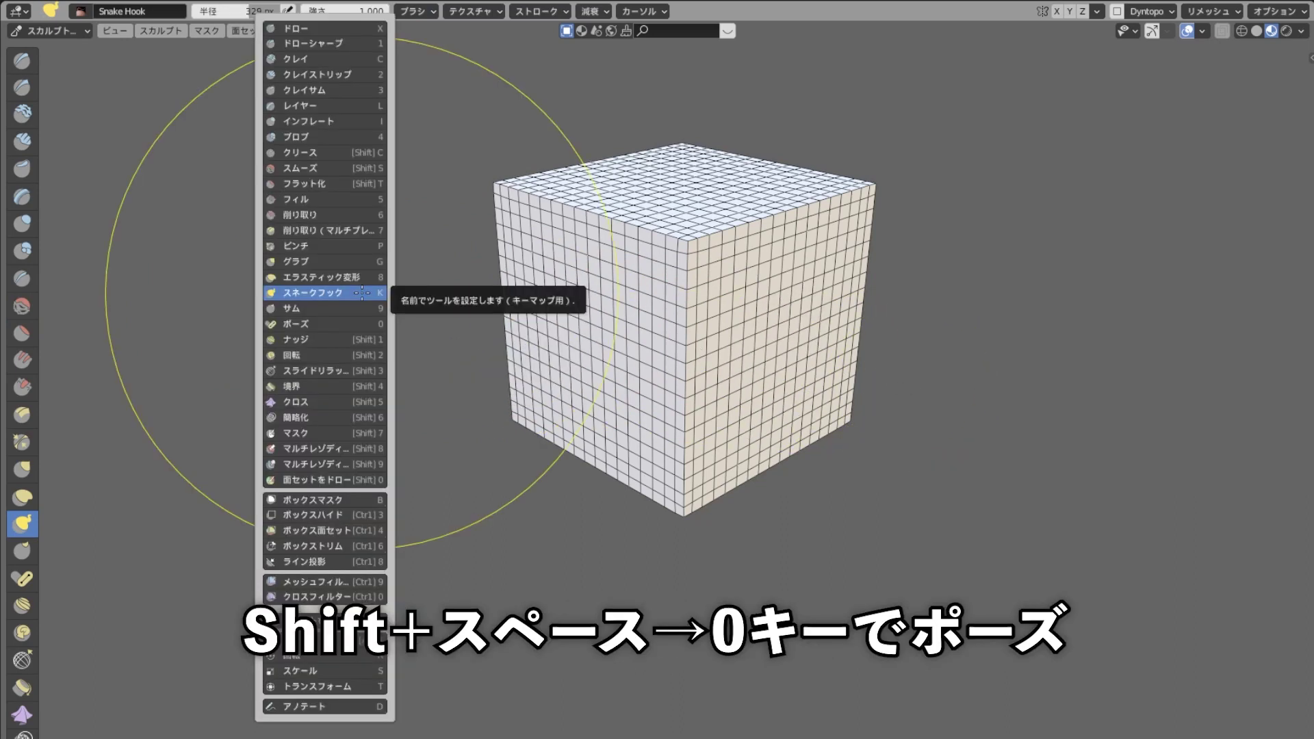
Step: Bend the cube's top and right faces with the Pose brush, then twist the cube
key("0")
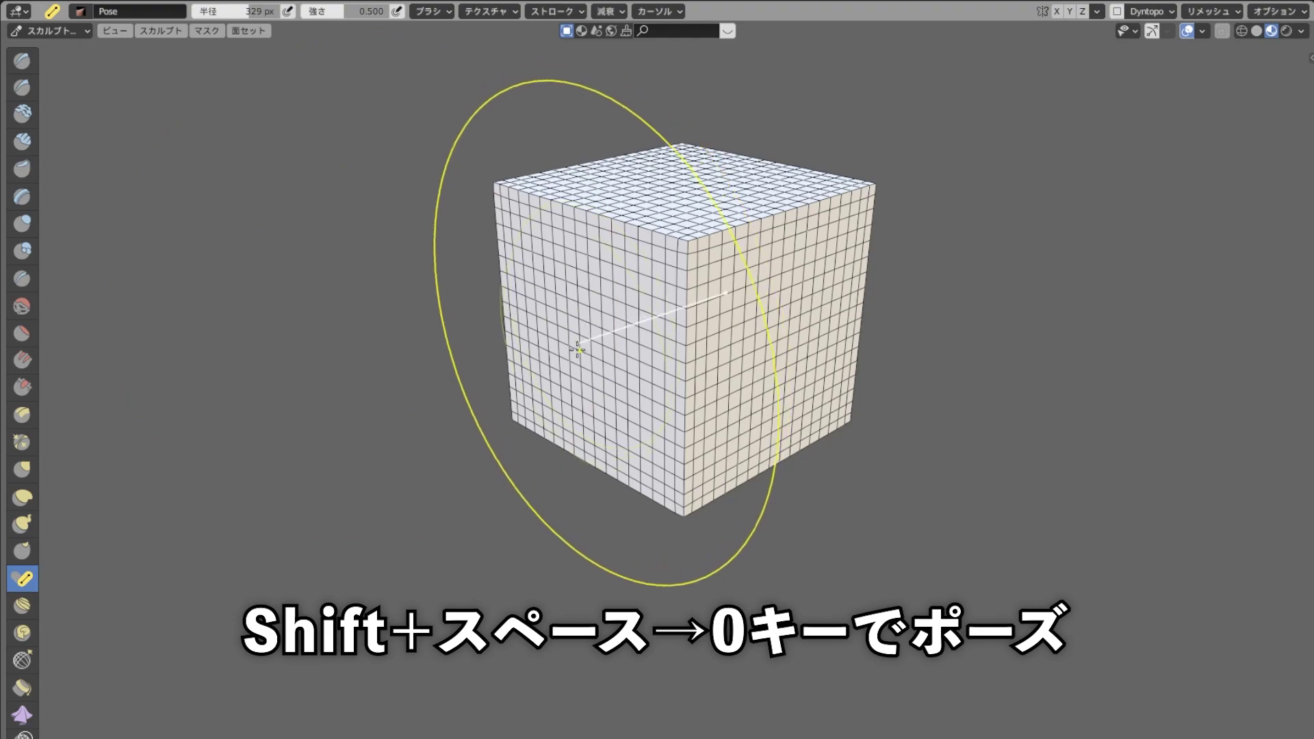
left_click_drag(604, 366, 602, 403)
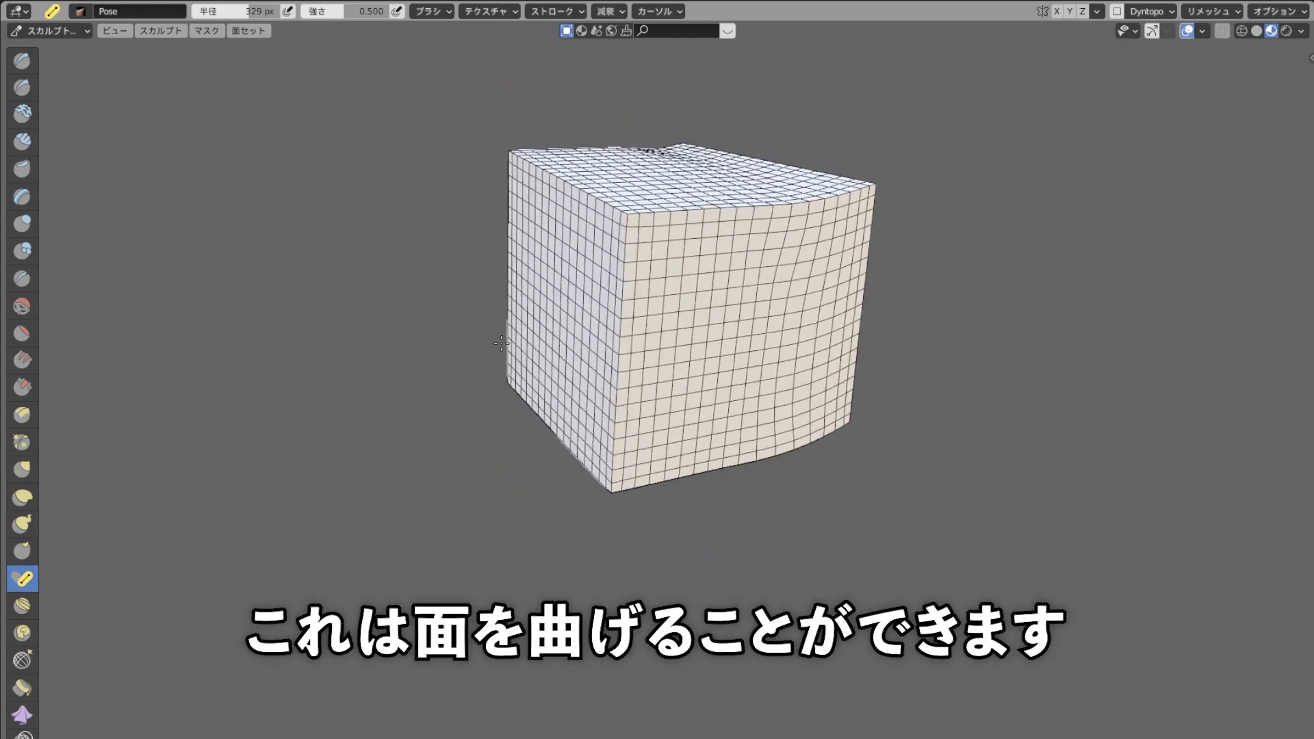
left_click_drag(587, 344, 523, 348, "ctrl")
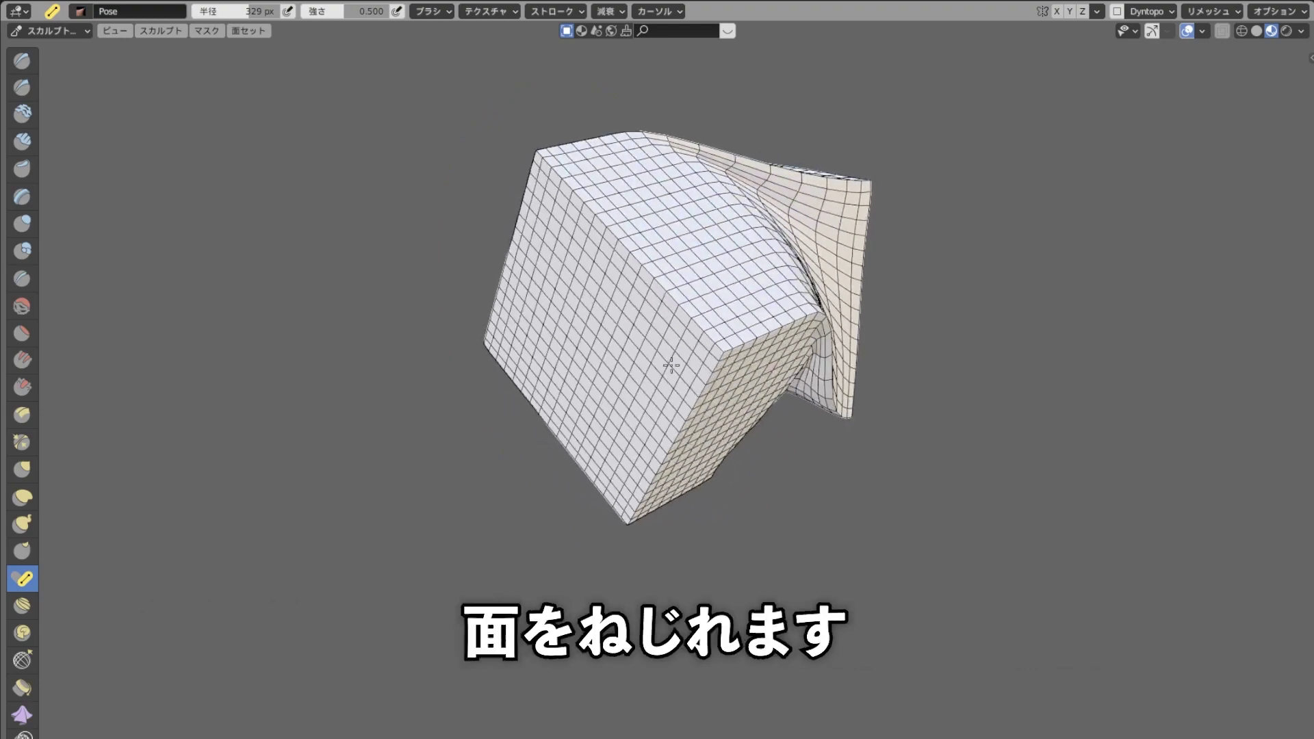
key("shift+space")
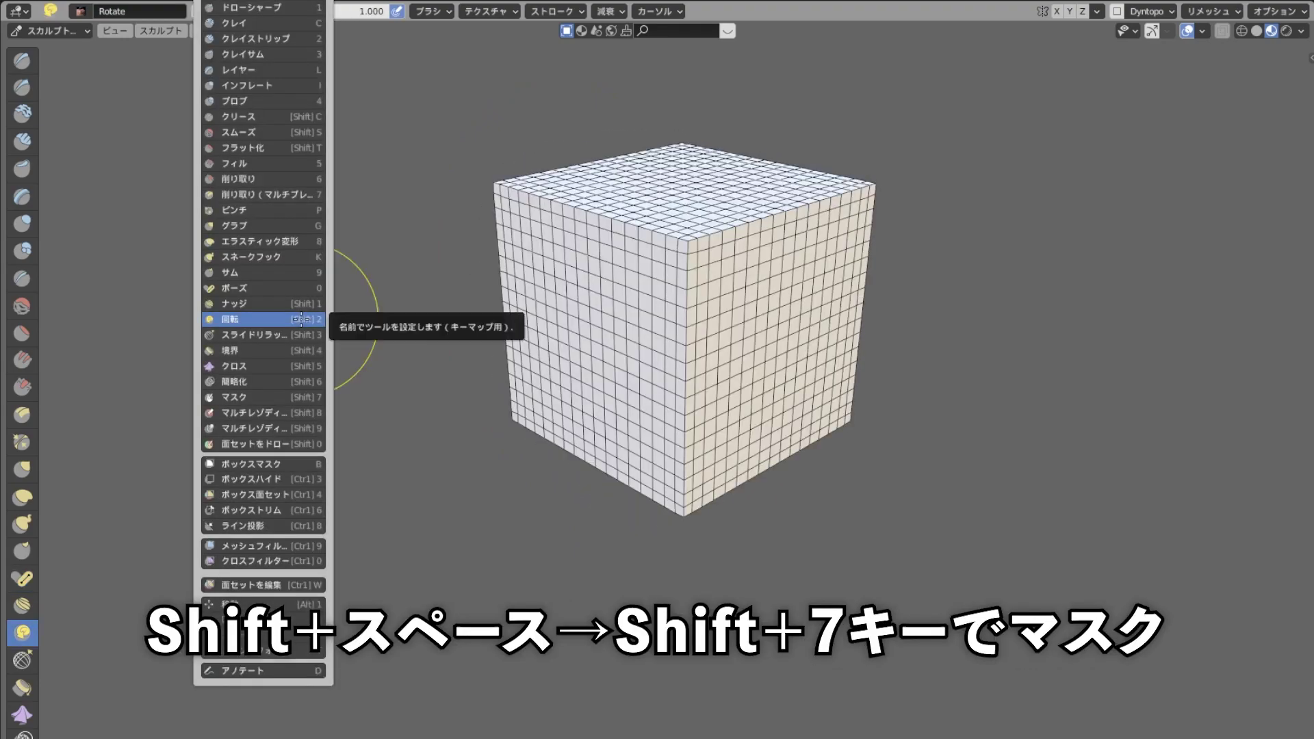
Step: Mask the cube's front edge, then pull a spike from the unmasked area using a 194 px Snake Hook
key("shift+7")
mouse_move(725, 226)
left_mouse_down()
mouse_move(684, 294)
mouse_move(651, 402)
mouse_move(780, 247)
mouse_move(862, 192)
mouse_move(787, 376)
mouse_move(669, 487)
mouse_move(698, 494)
left_mouse_up()
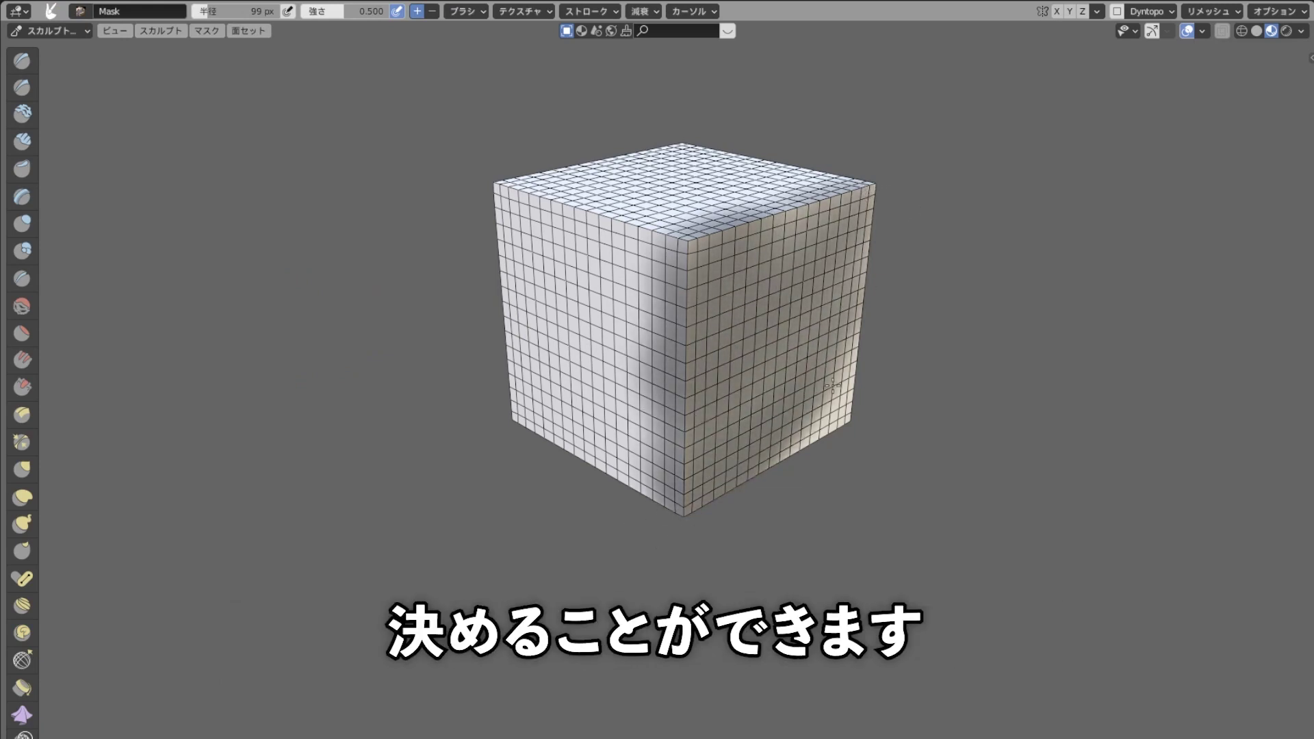
key("k")
key("f")
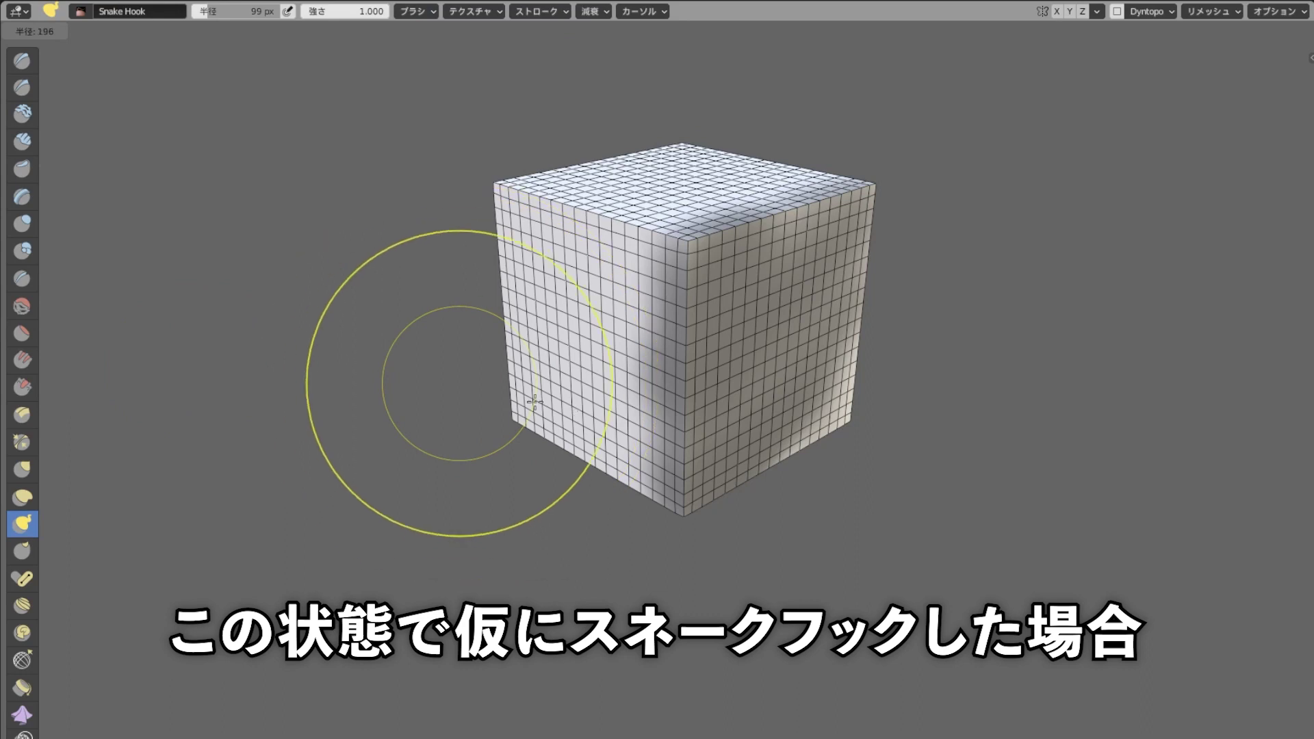
left_click(534, 401)
left_click_drag(677, 328, 410, 342)
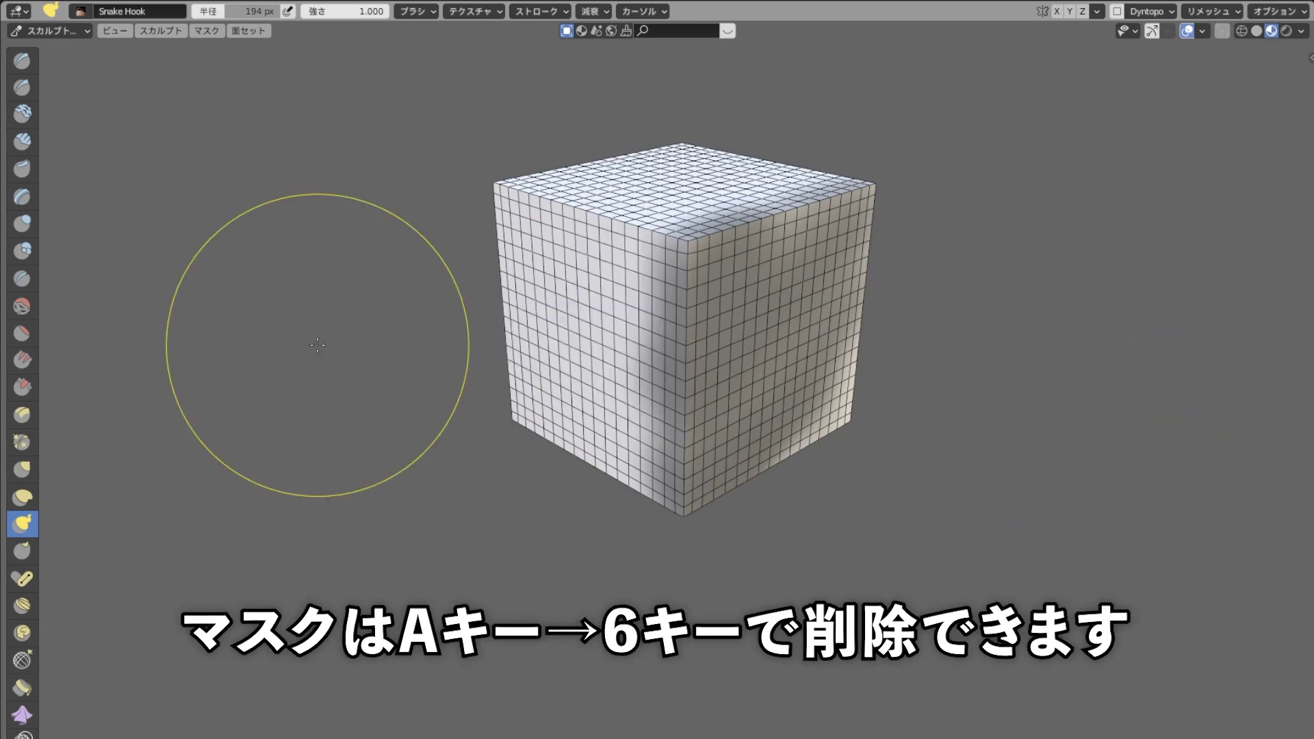
Step: Clear the mask and review the mask editing options
key("a")
key("6")
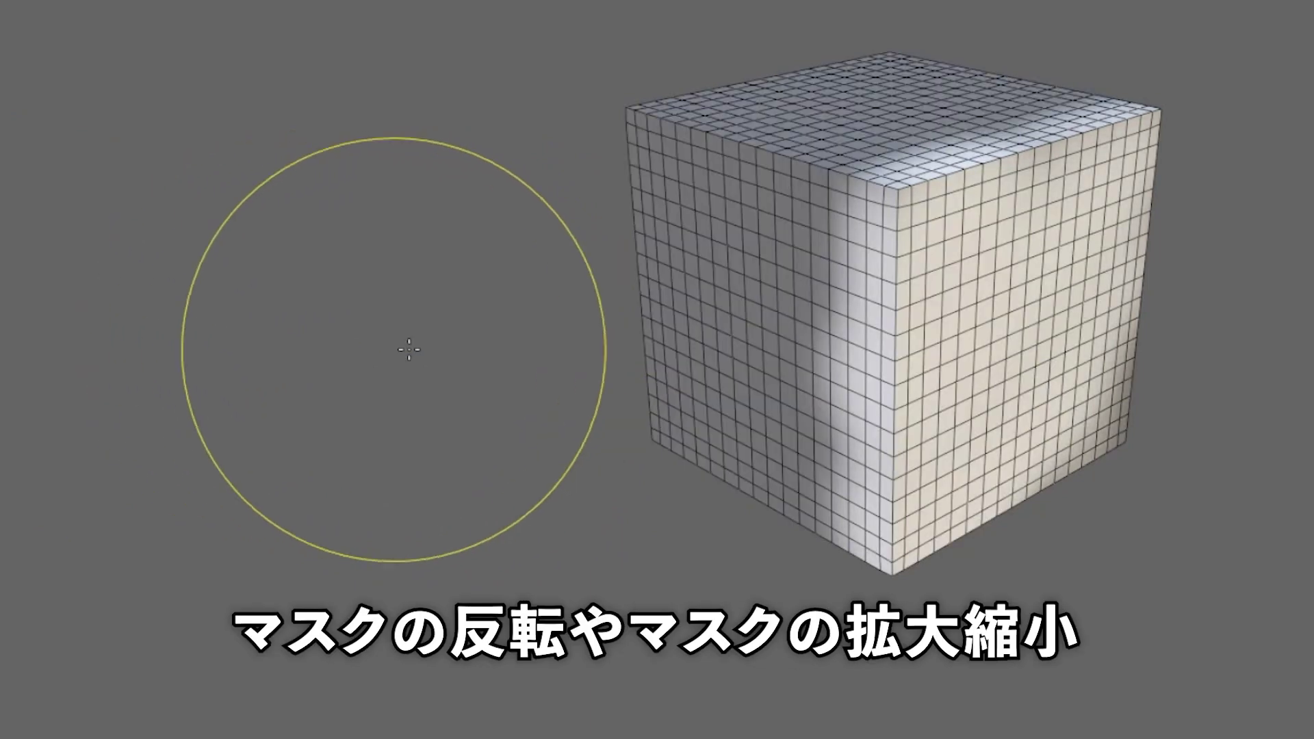
key("a")
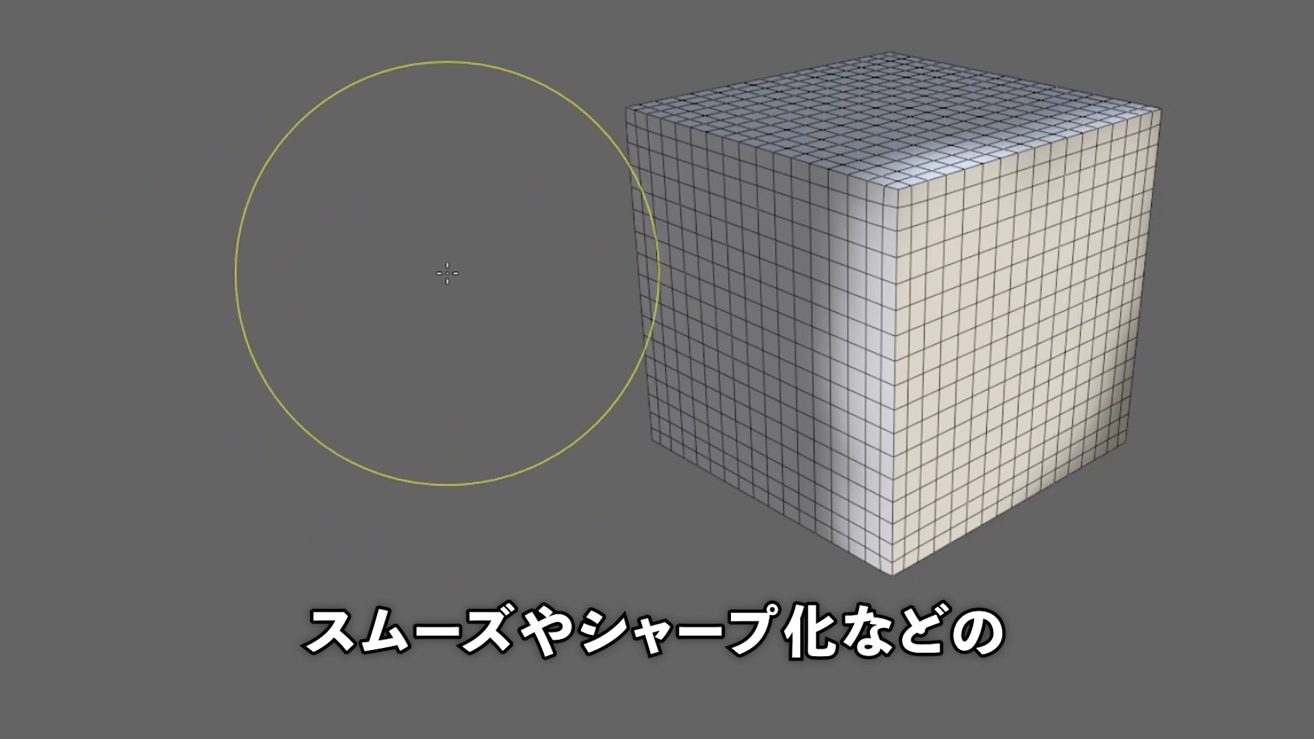
key("a")
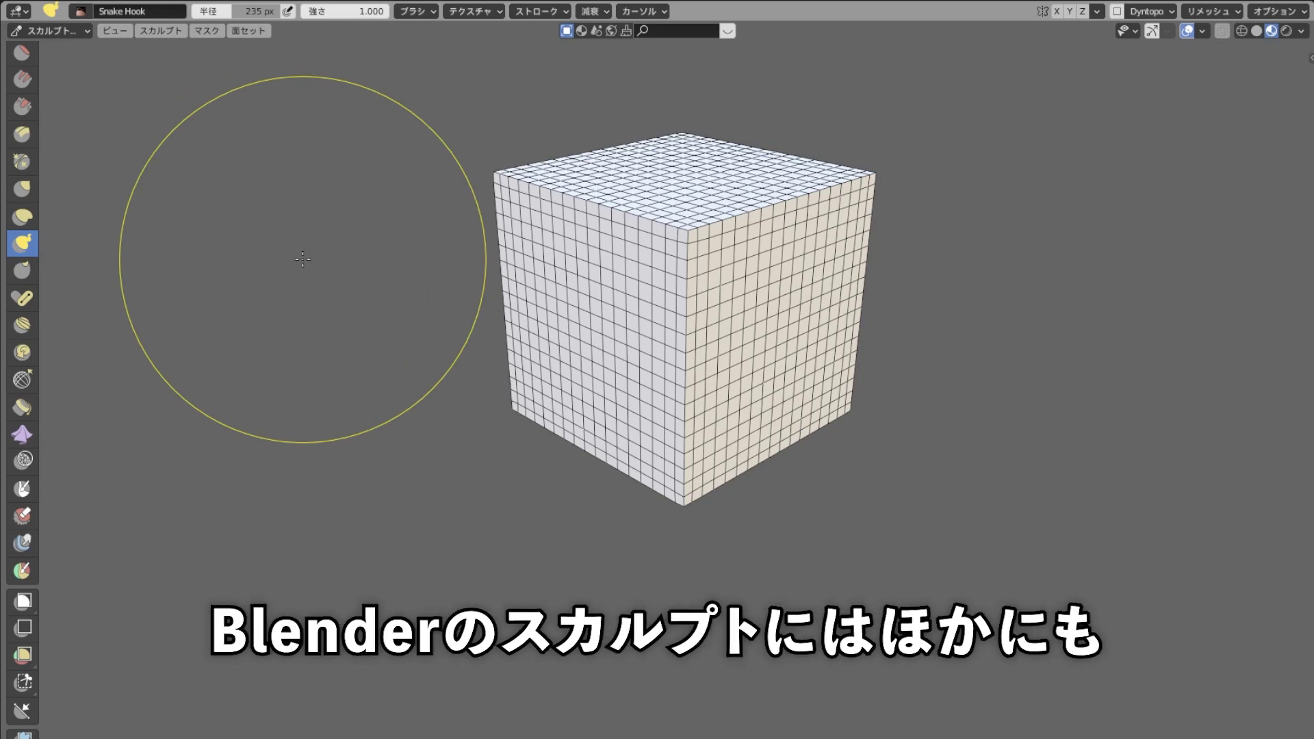
Step: Switch to the Cloth brush and crumple the cube like fabric
key("shift+space")
key("shift+5")
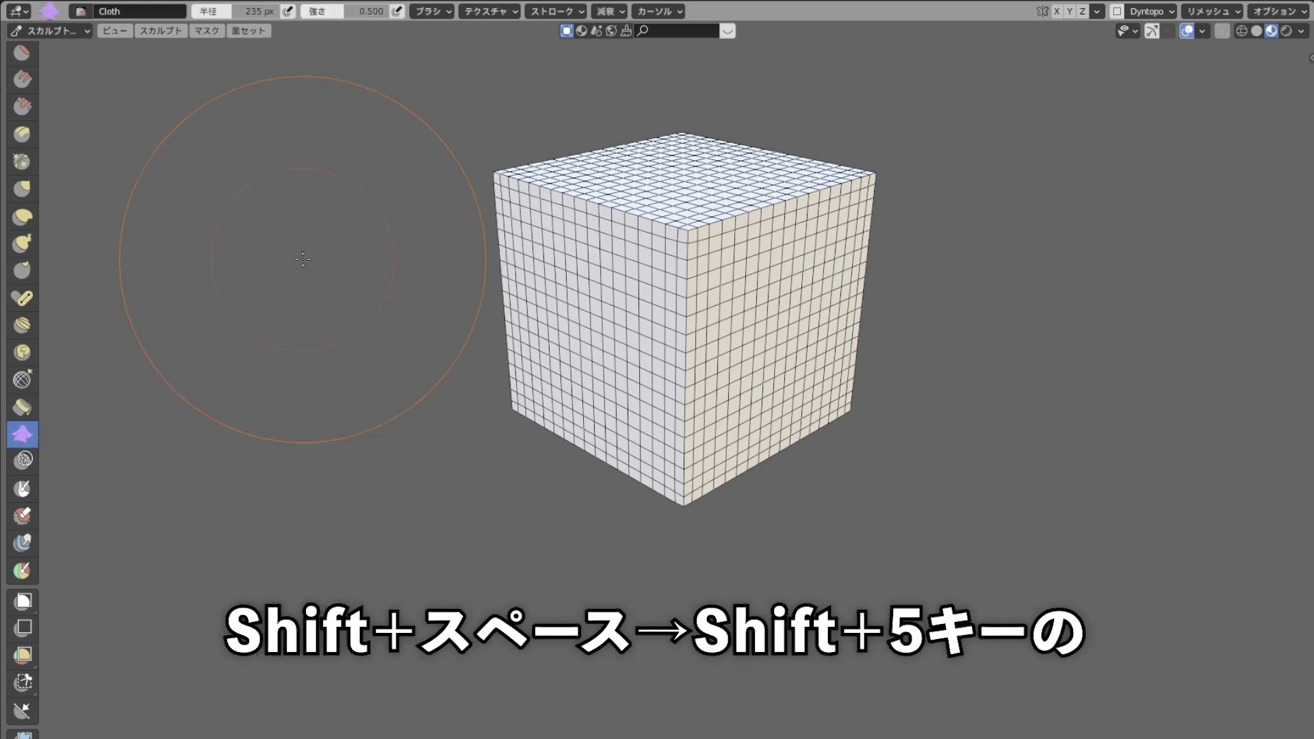
mouse_move(616, 342)
left_mouse_down()
mouse_move(728, 285)
mouse_move(631, 348)
left_mouse_up()
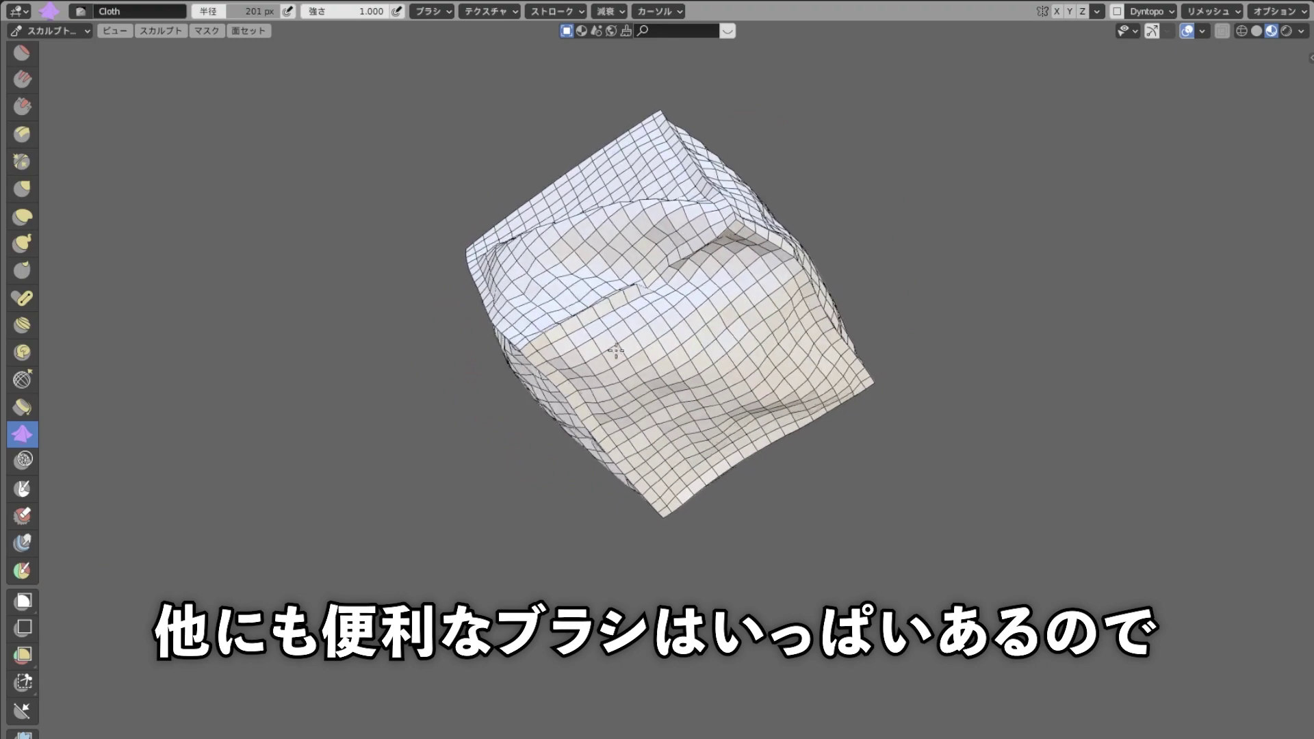
left_click_drag(654, 331, 658, 358)
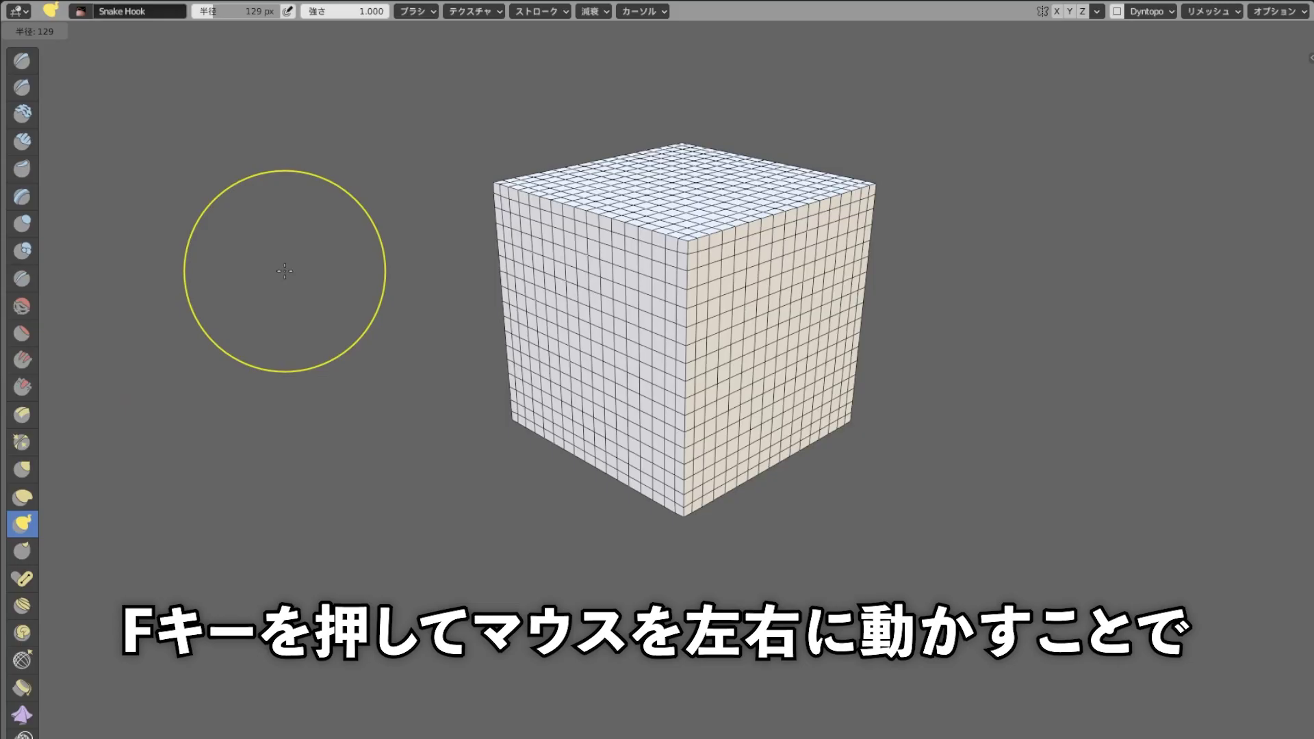
Step: Set the Snake Hook brush radius to 141 px
key("f")
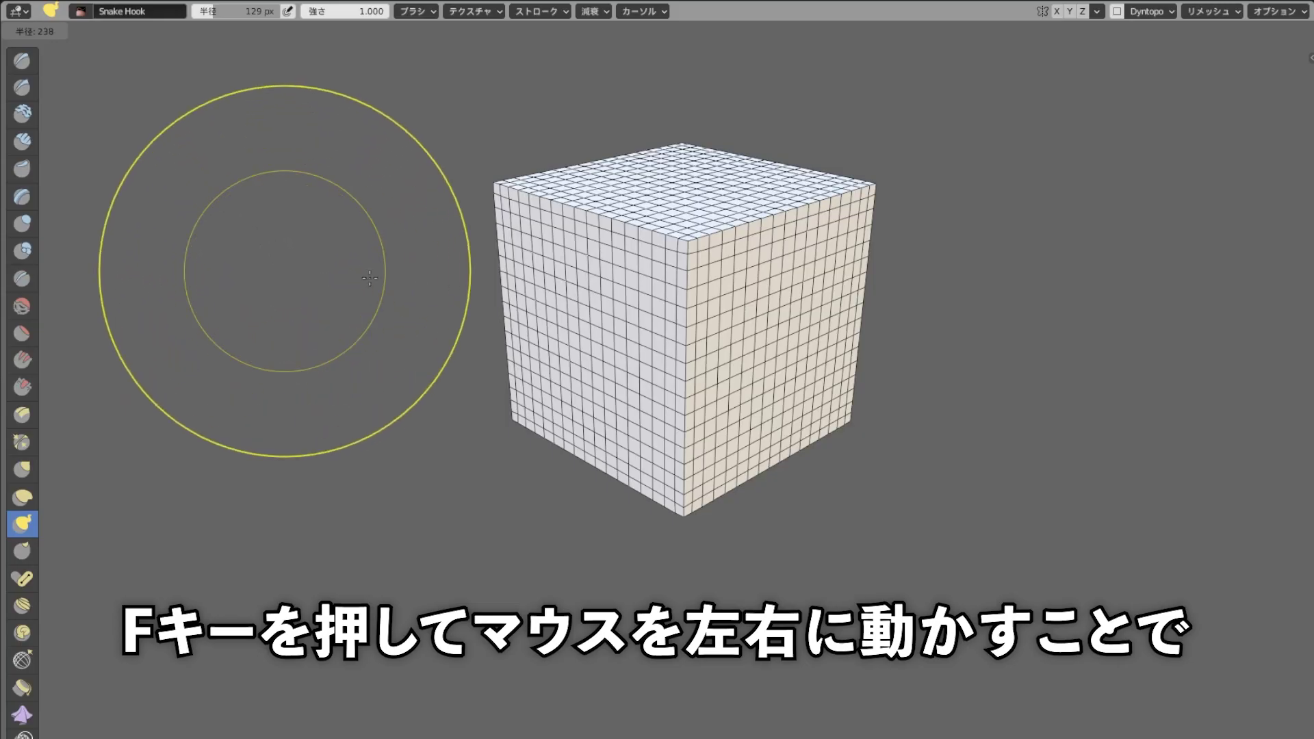
left_click(275, 295)
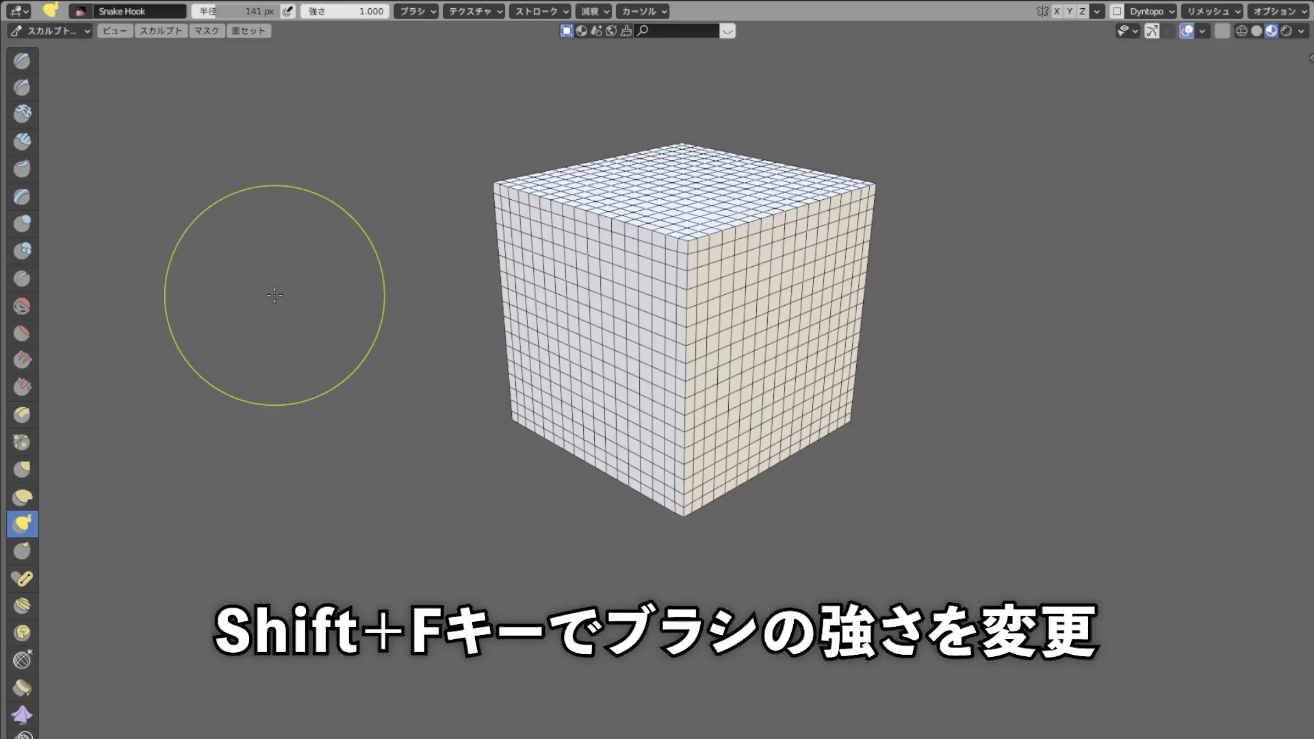
key("shift+f")
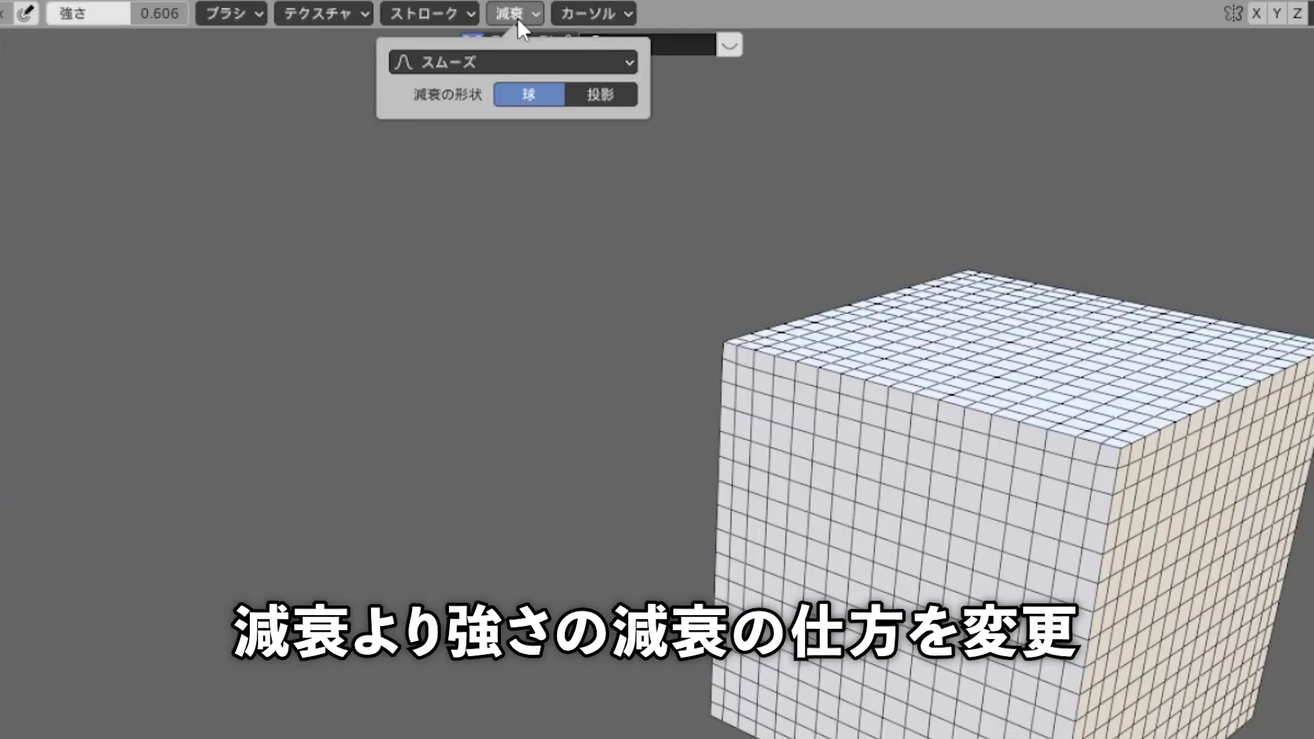
Step: Apply the 球 falloff curve, set brush strength to 0.473, and show the brush's quick settings
left_click(507, 61)
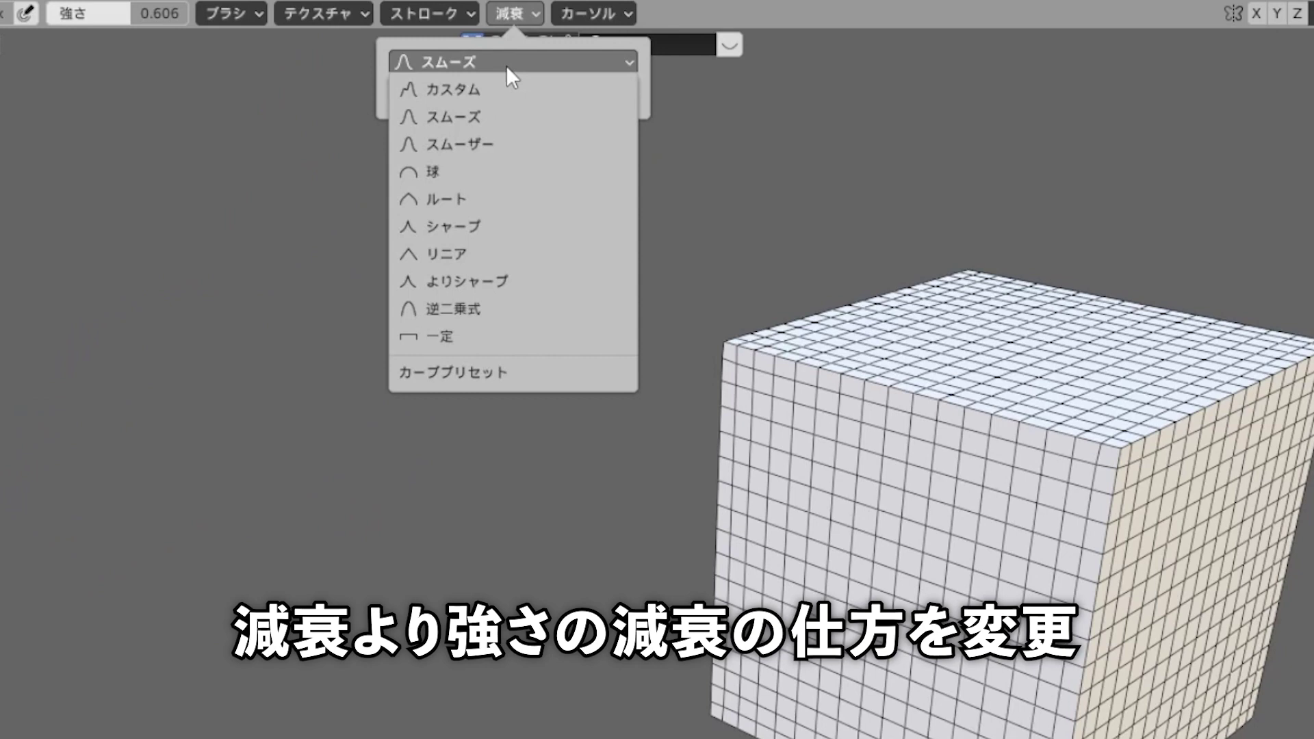
left_click(507, 180)
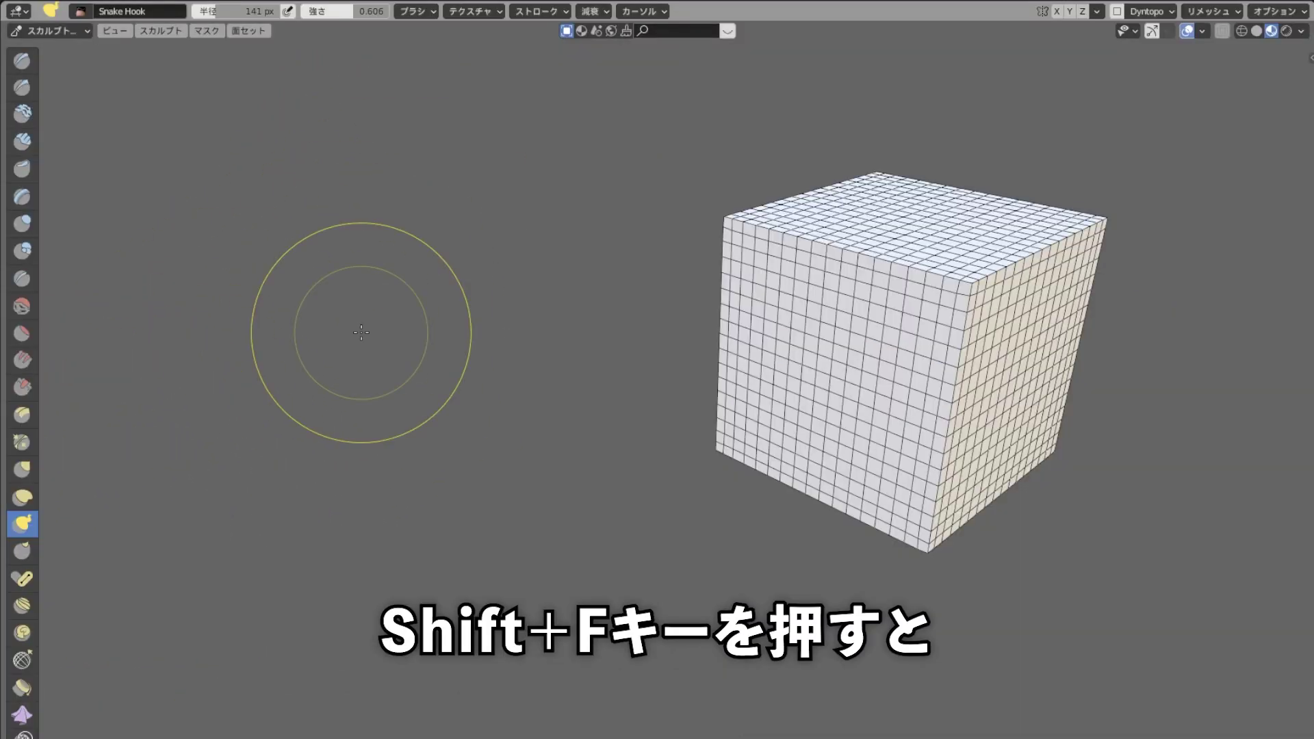
key("shift+f")
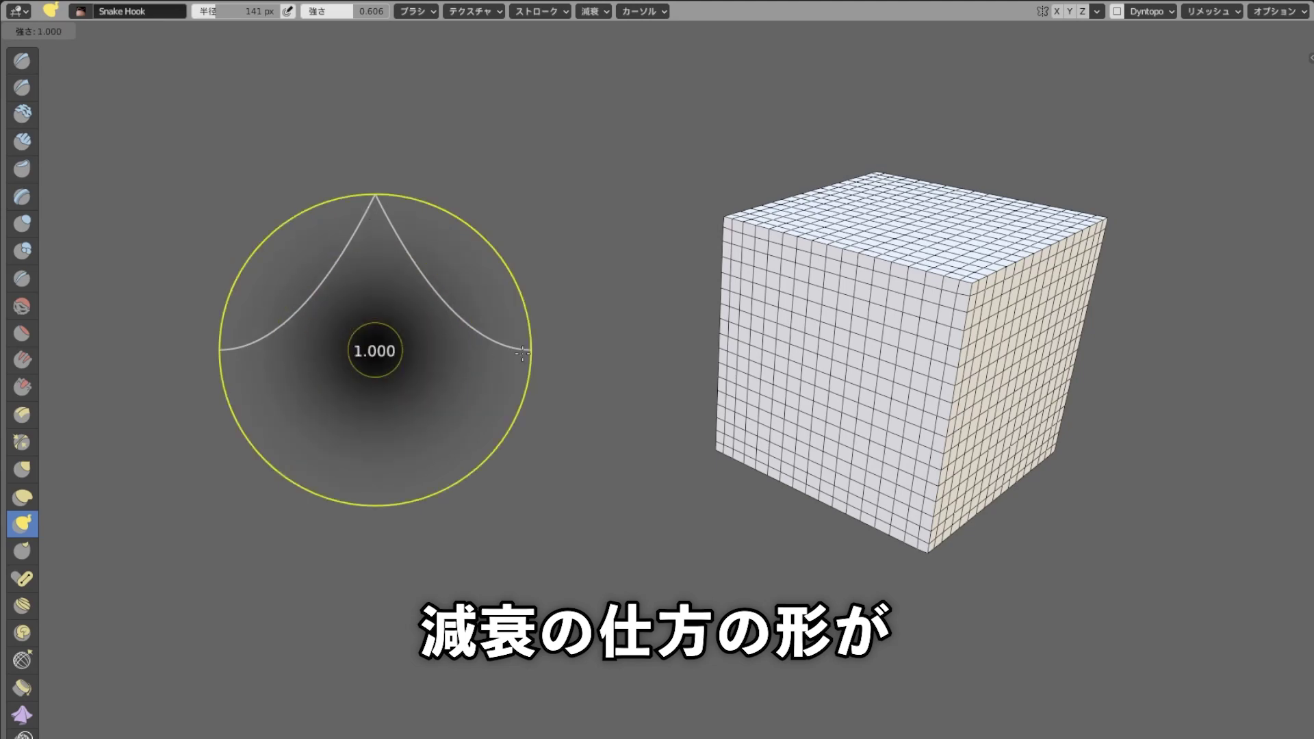
left_click(358, 386)
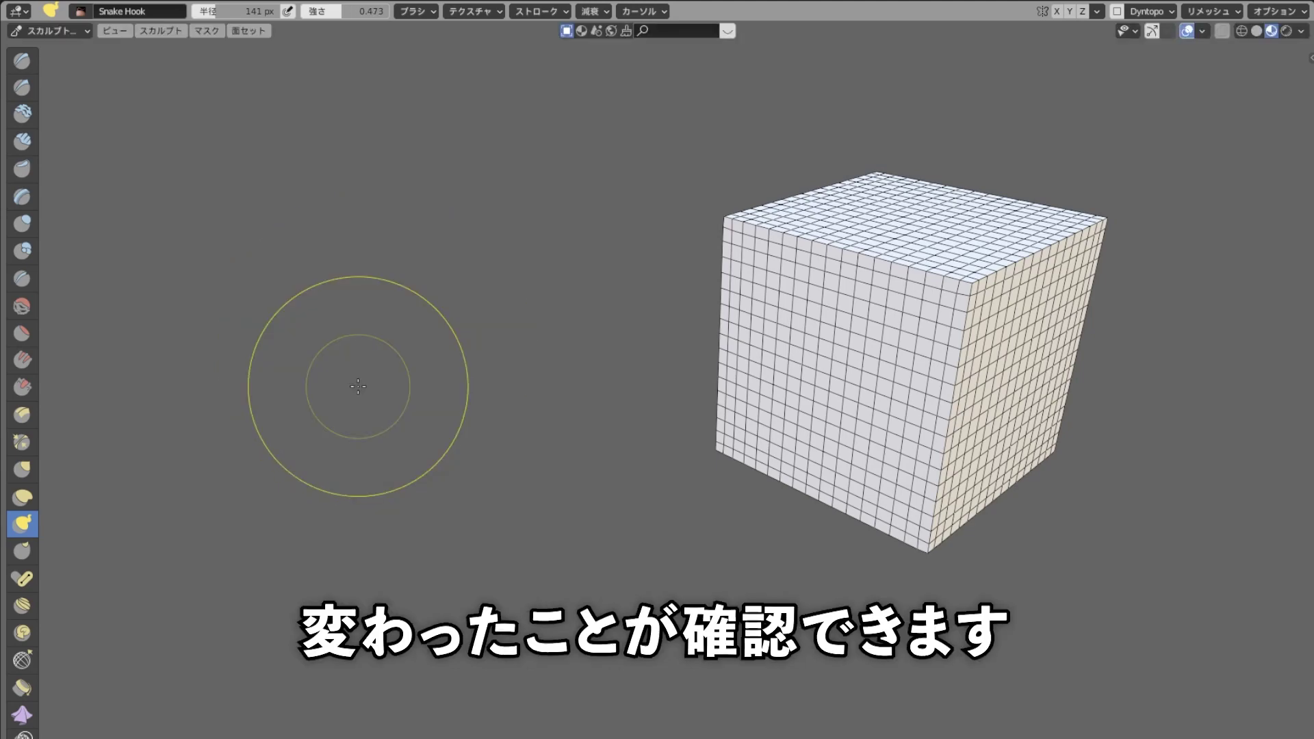
right_click(465, 306)
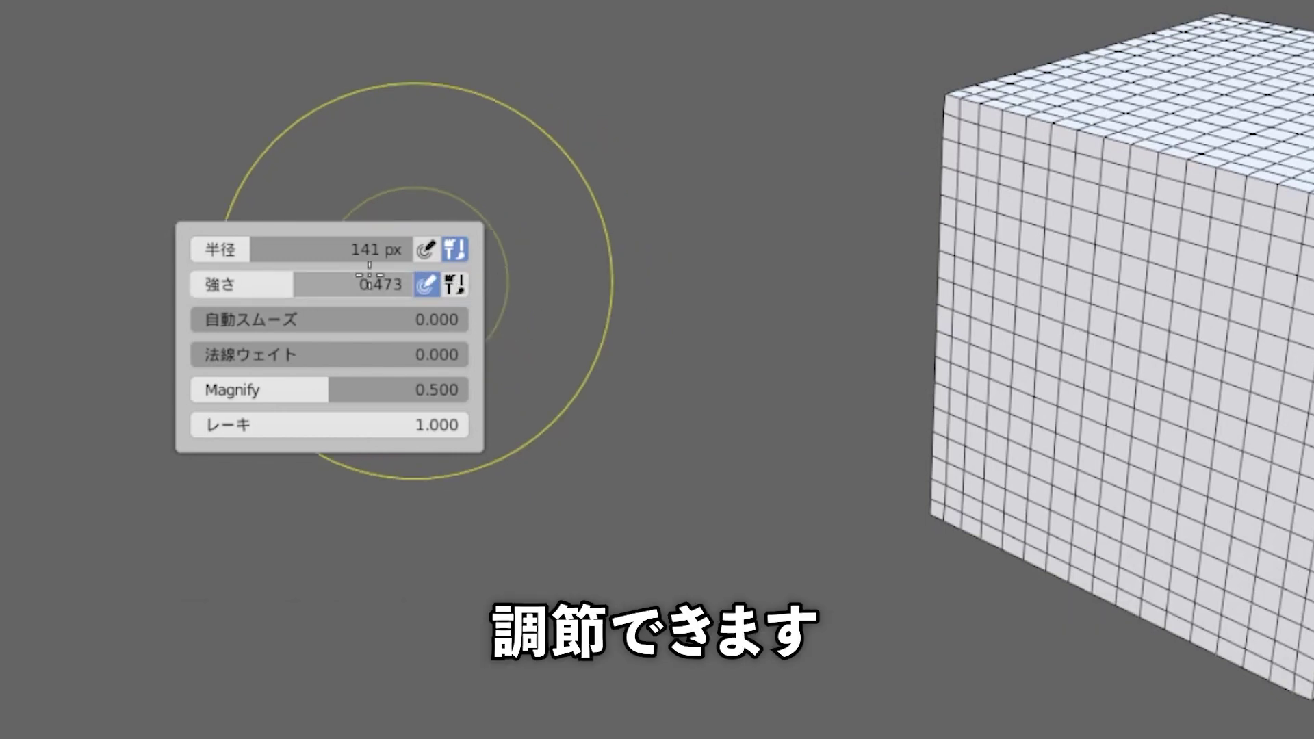
Step: Set the radius to 197 px, compare other brushes' popups, and flare the bottom corners symmetrically
left_click_drag(246, 255, 265, 256)
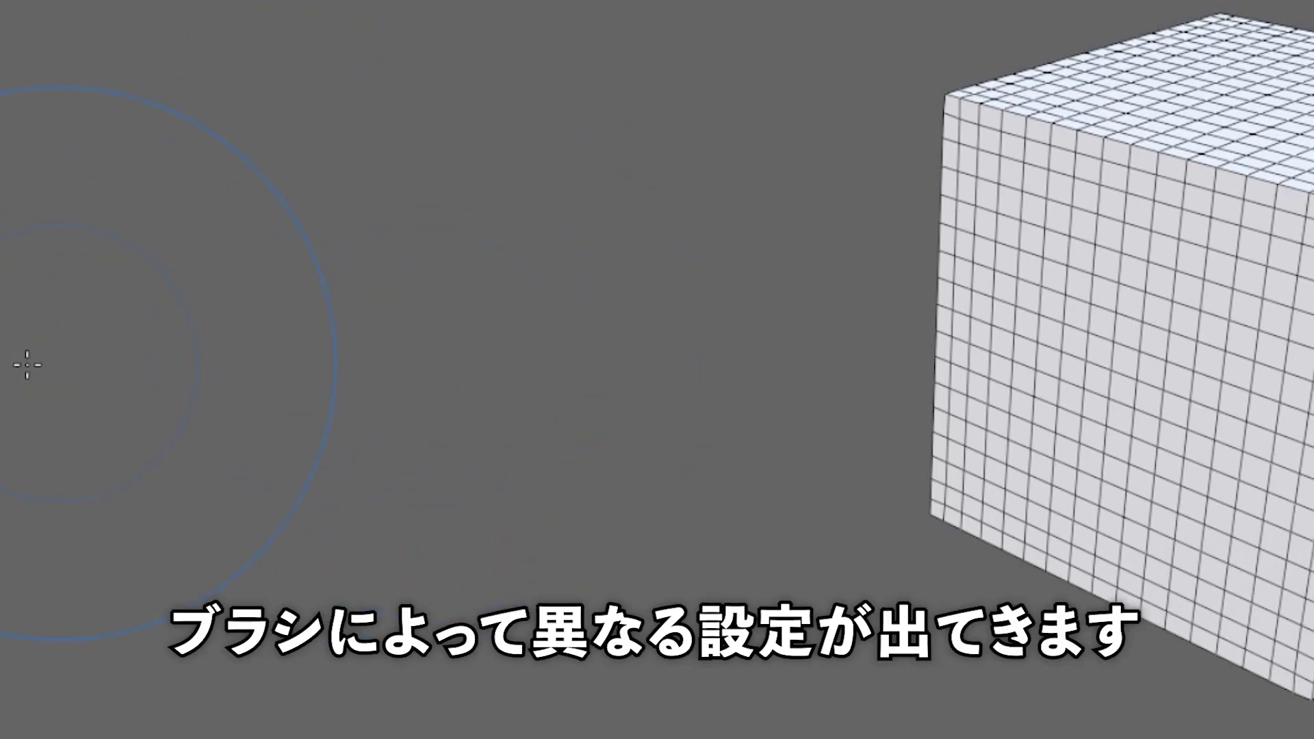
right_click(118, 328)
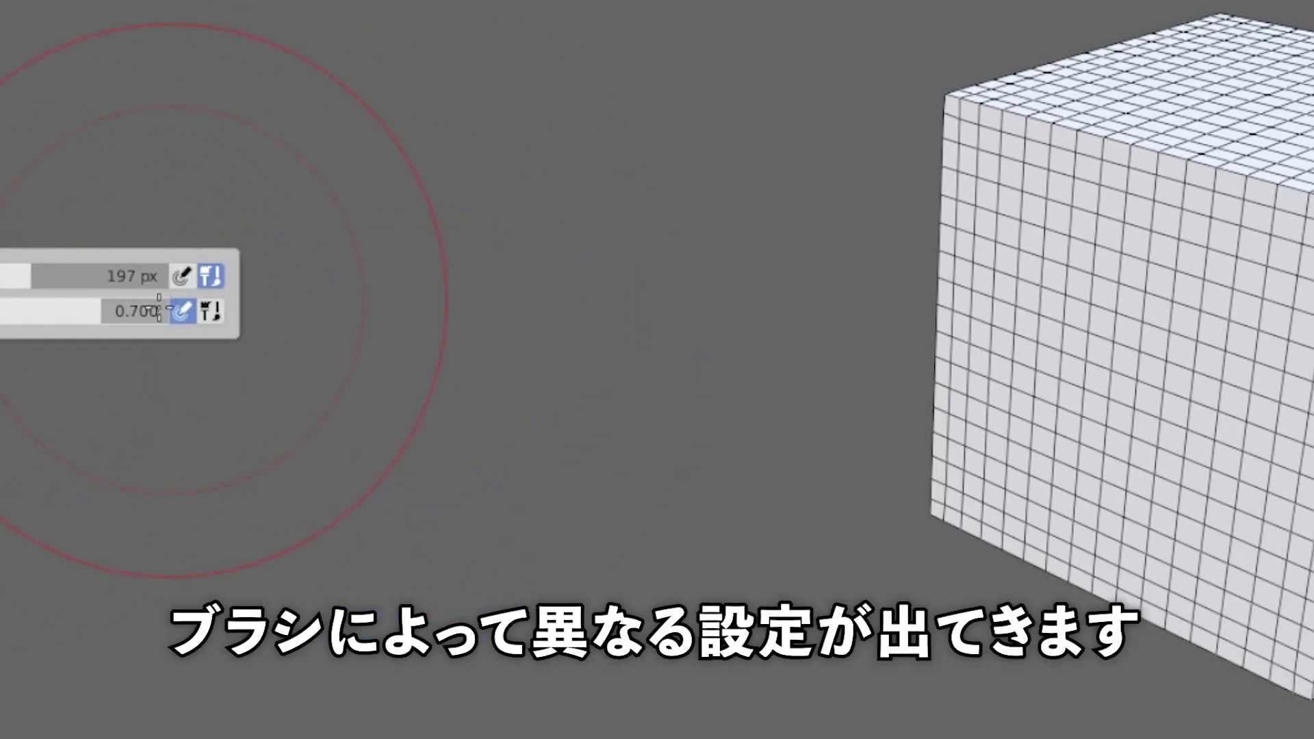
right_click(488, 213)
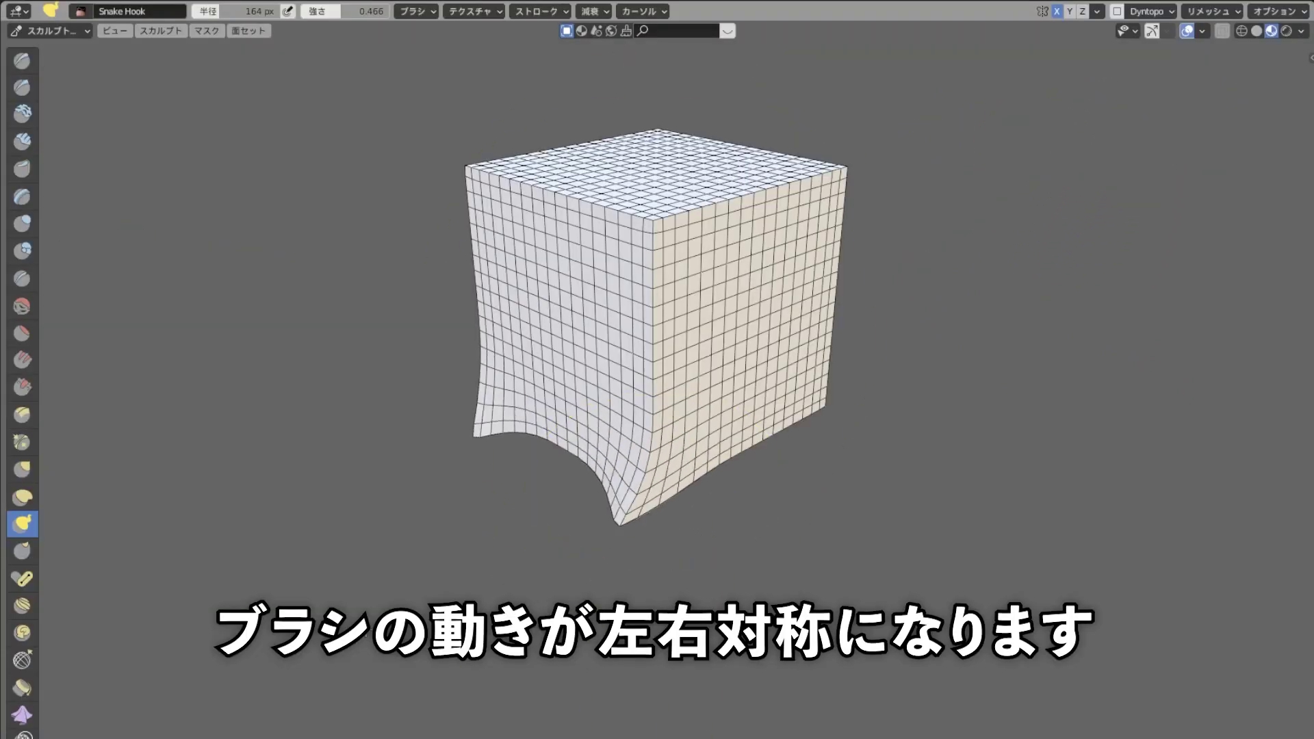
left_click_drag(601, 557, 757, 547)
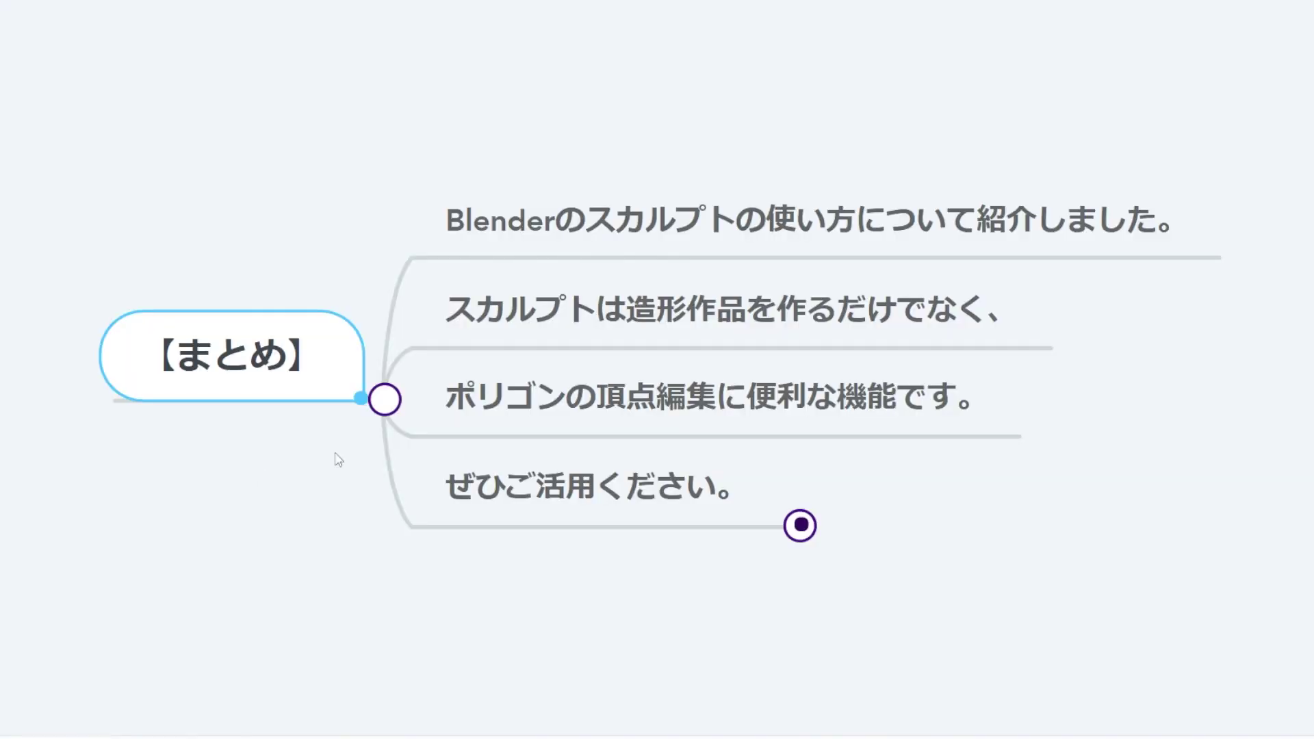
key("Right")
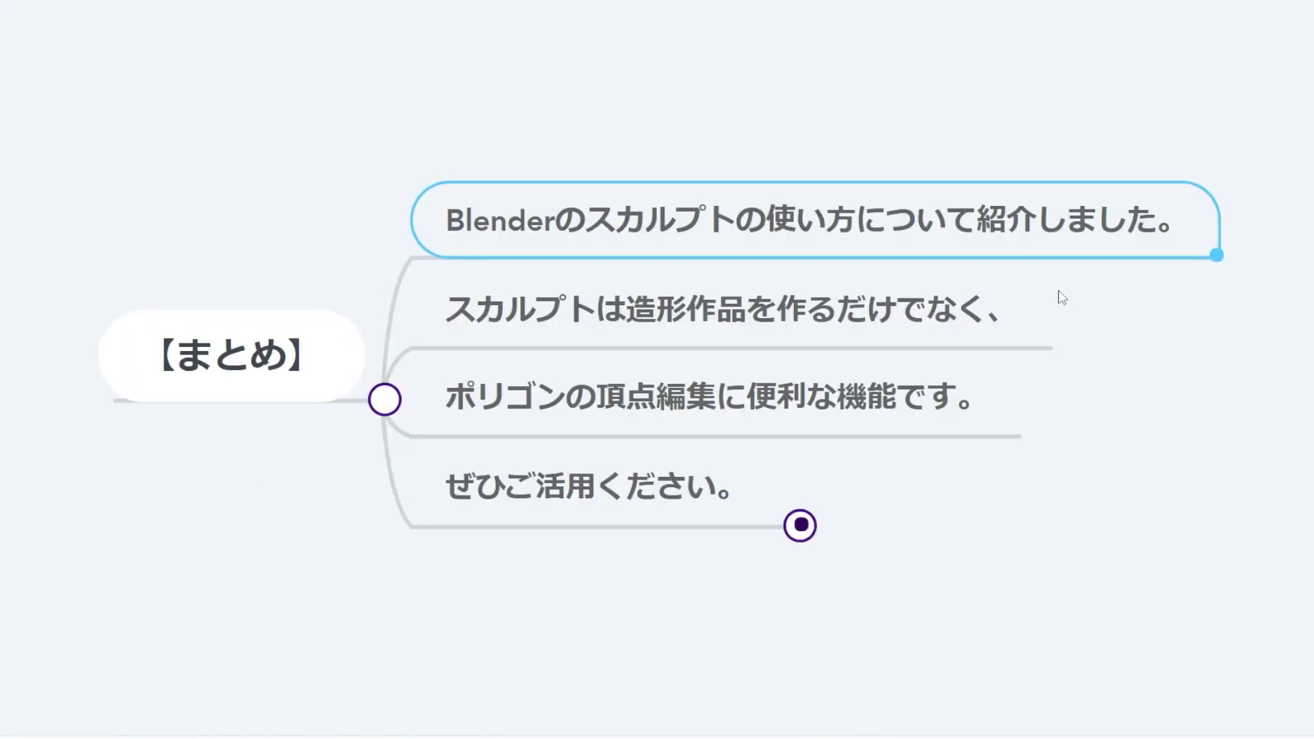
Step: Step through the 【まとめ】 points and expand ぜひご活用ください。 to read its retopology notes
left_click(920, 308)
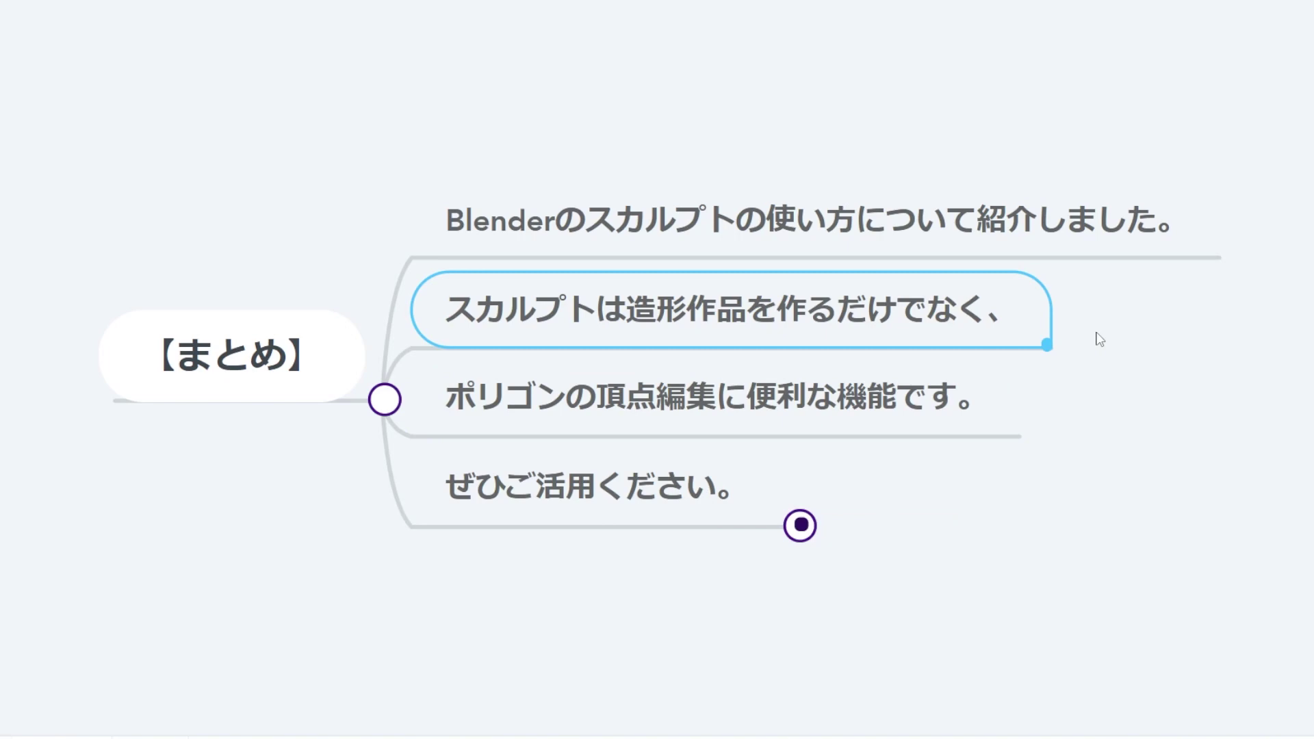
left_click(890, 390)
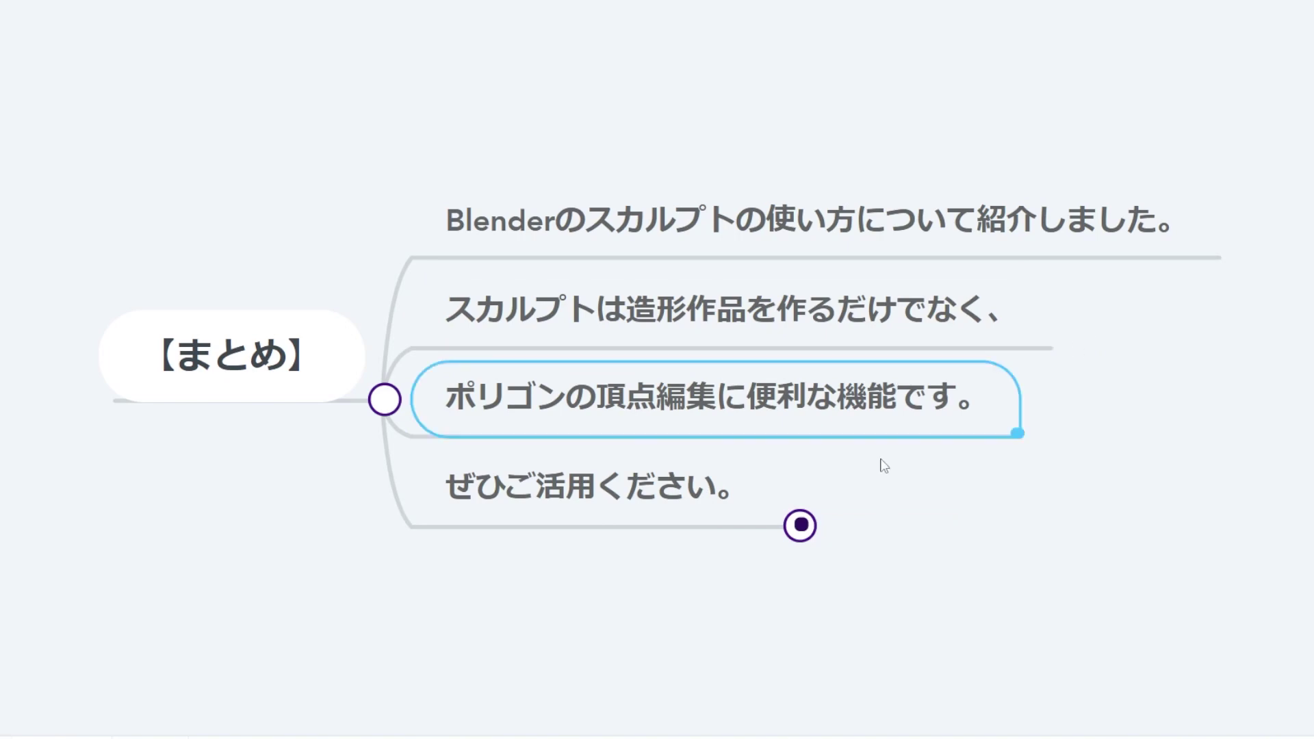
left_click(773, 516)
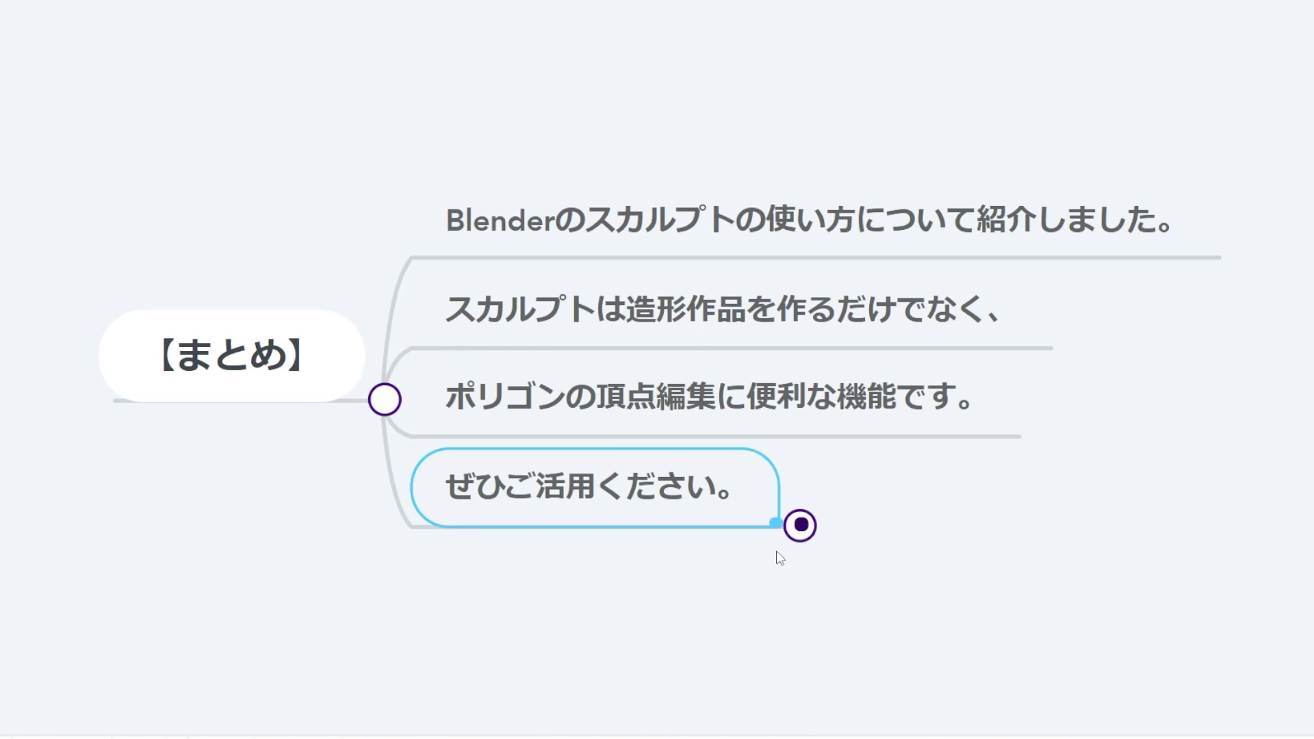
left_click(800, 539)
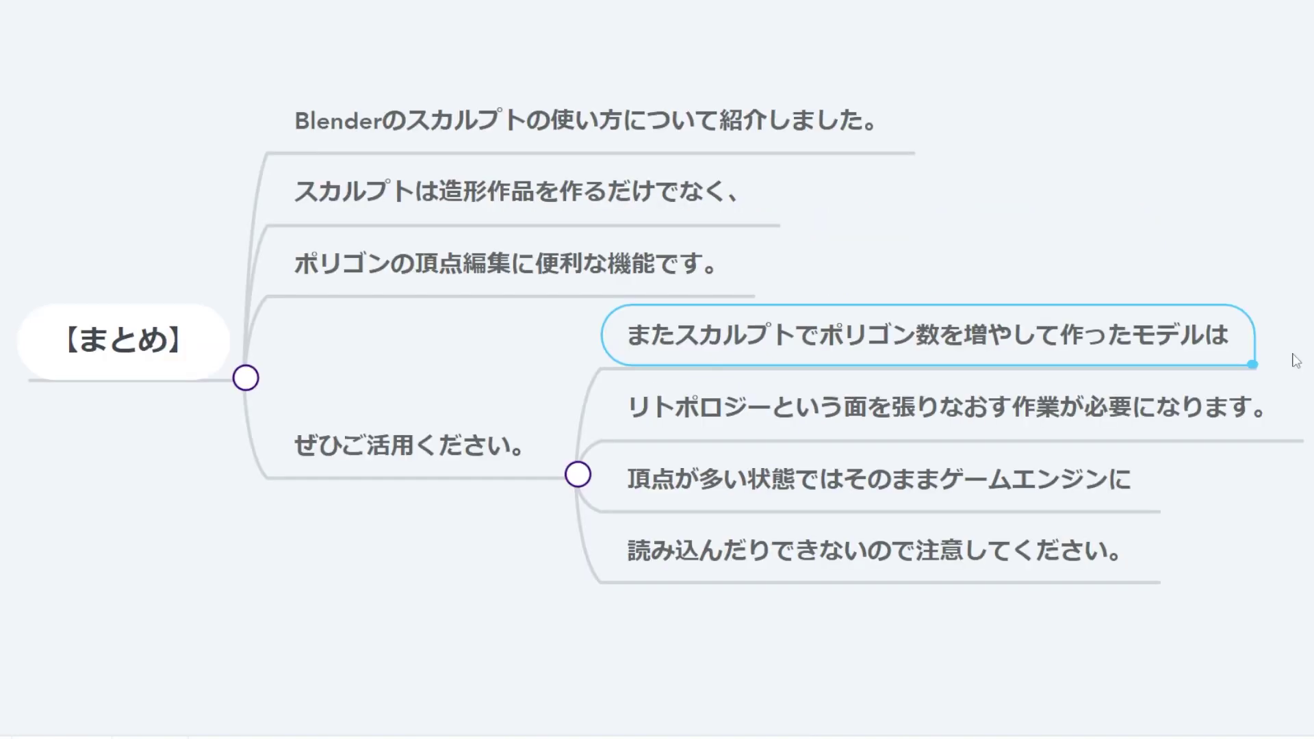
left_click(1103, 399)
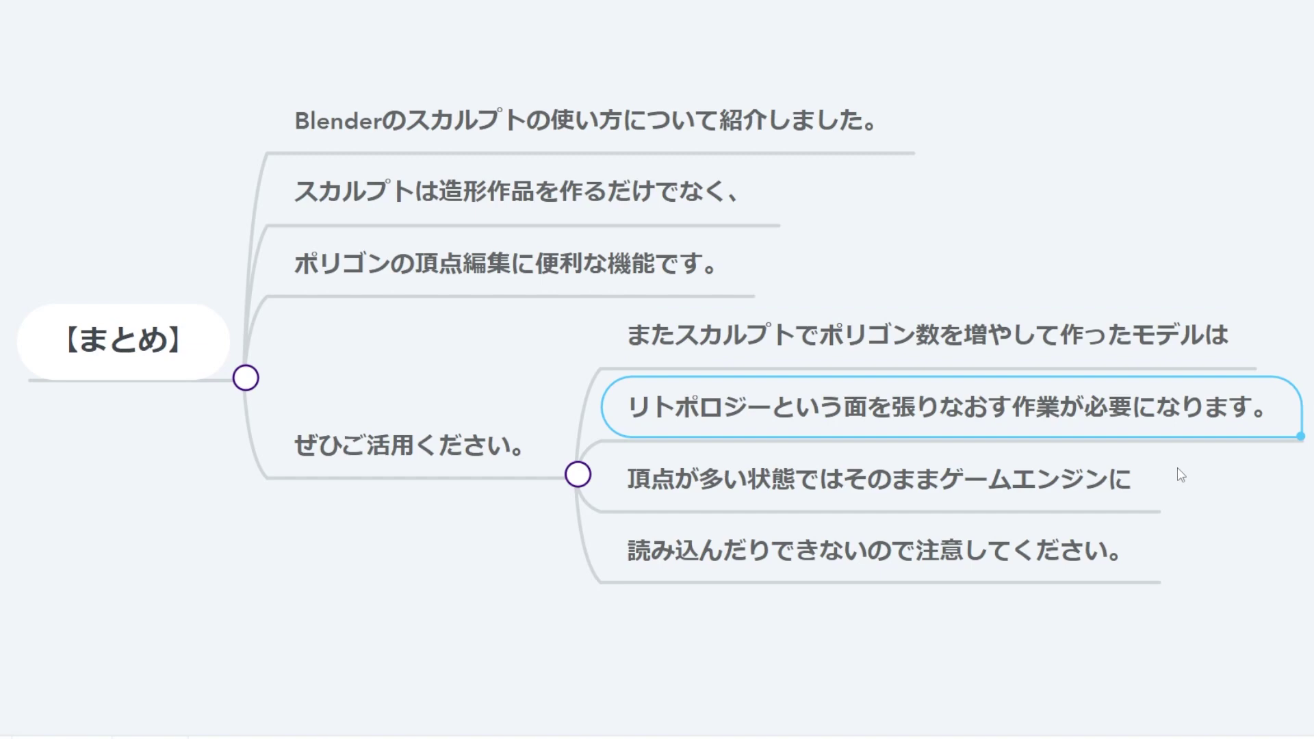
key("Down")
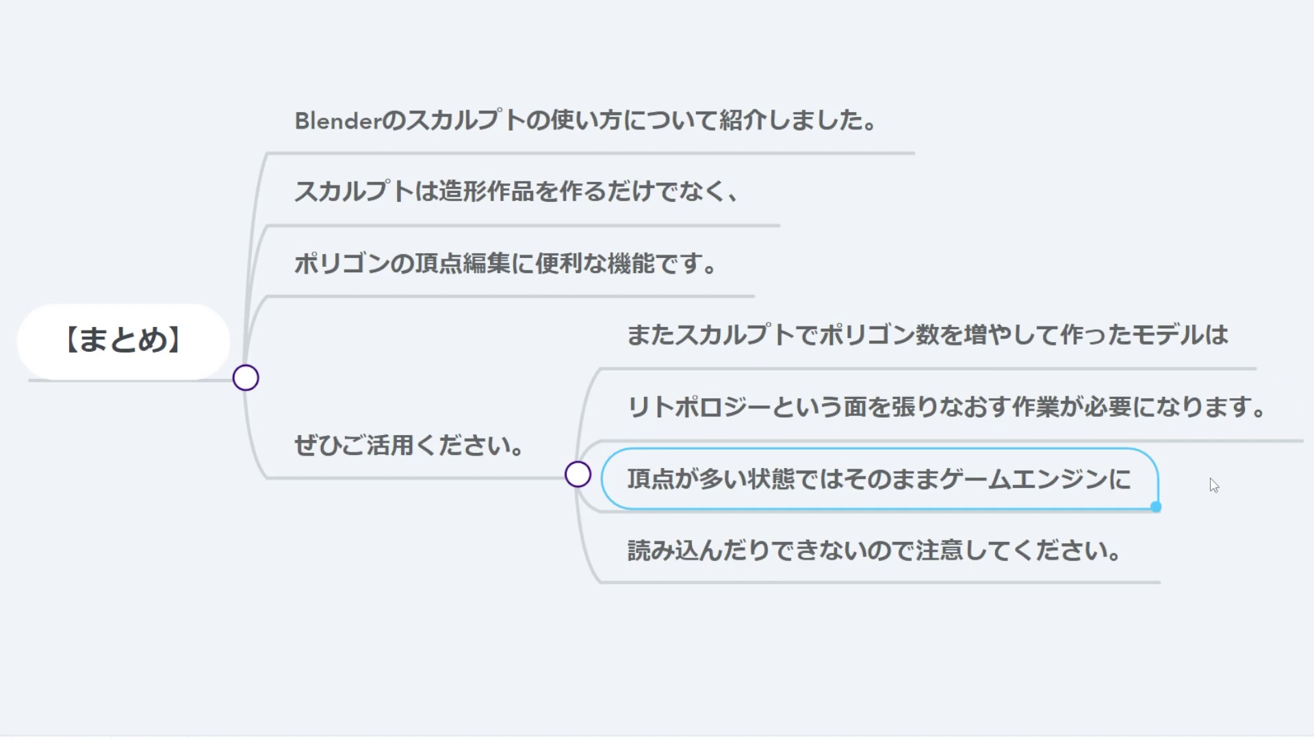
key("Down")
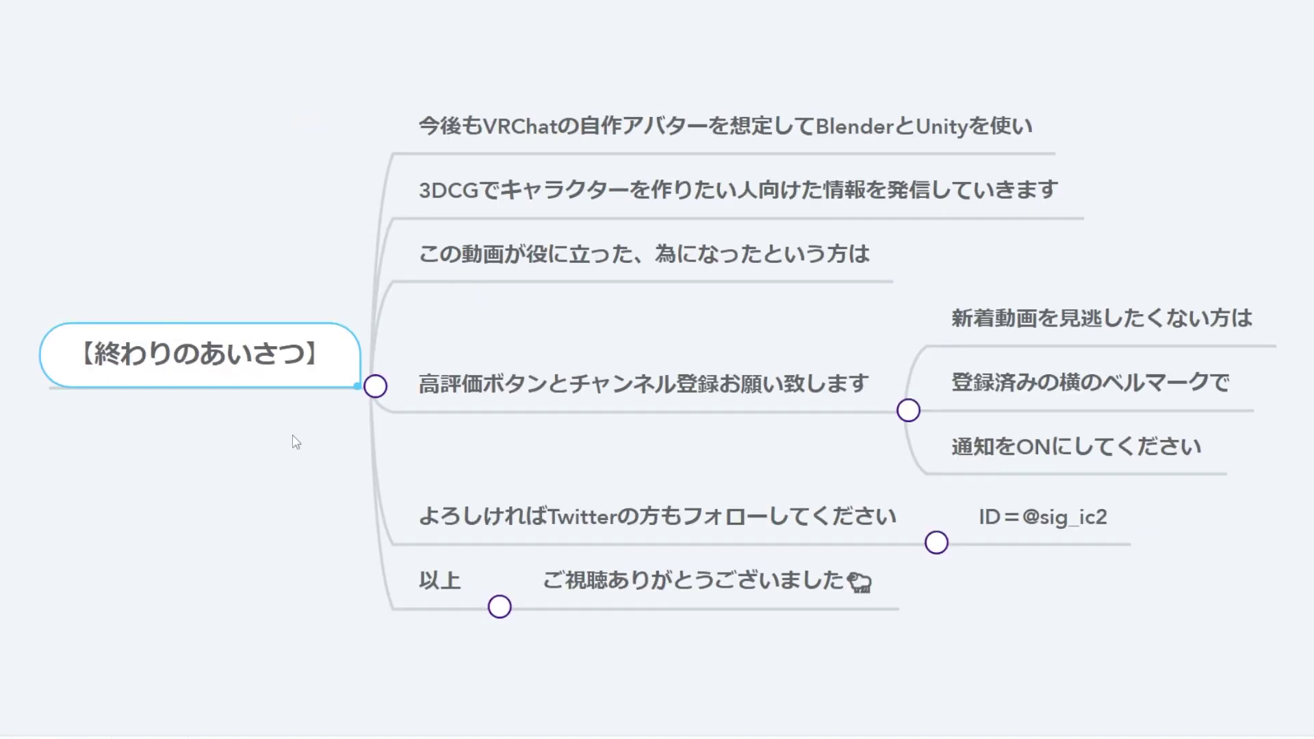
left_click(820, 128)
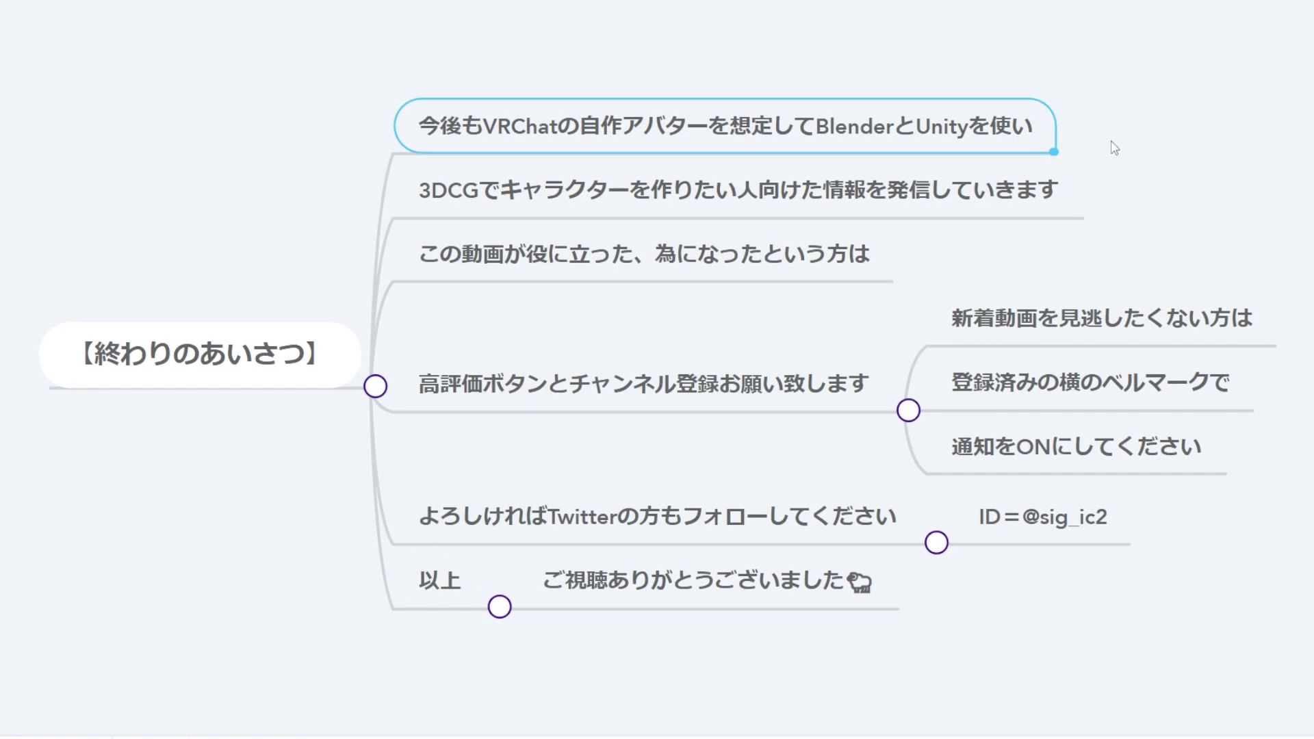
left_click(919, 174)
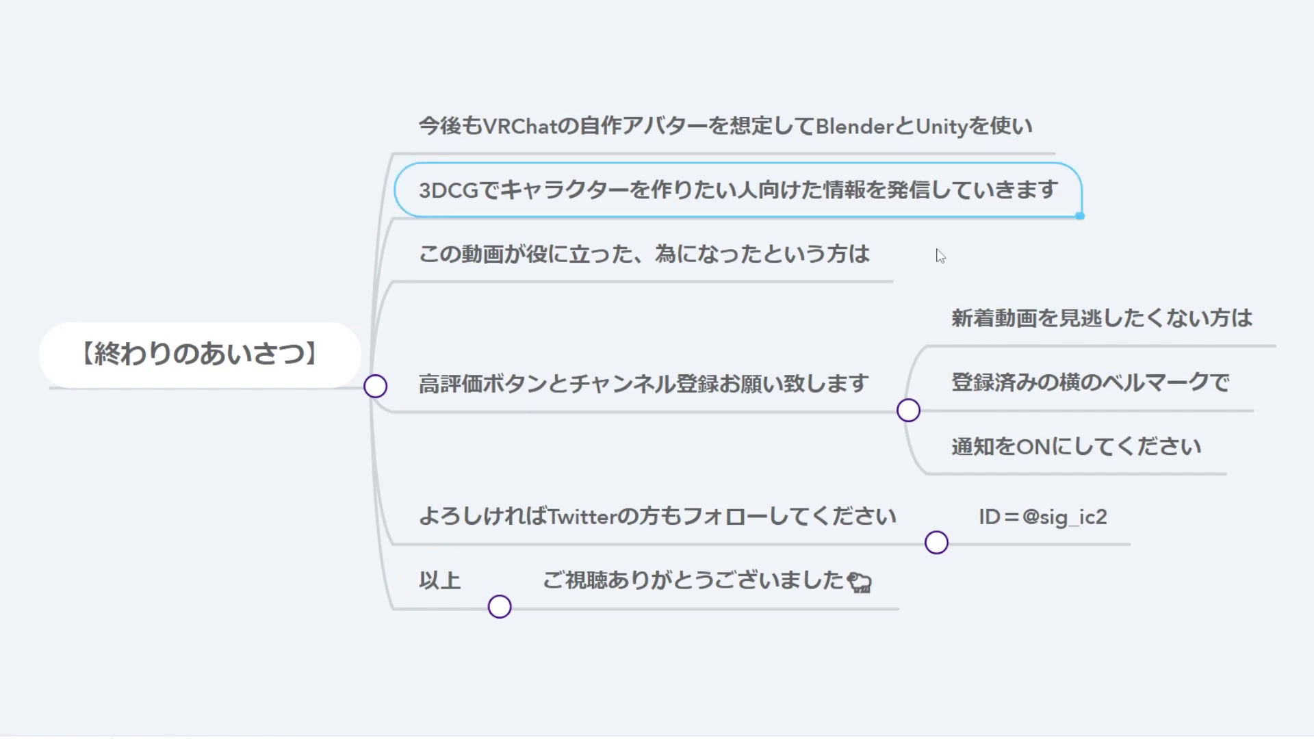
left_click(719, 273)
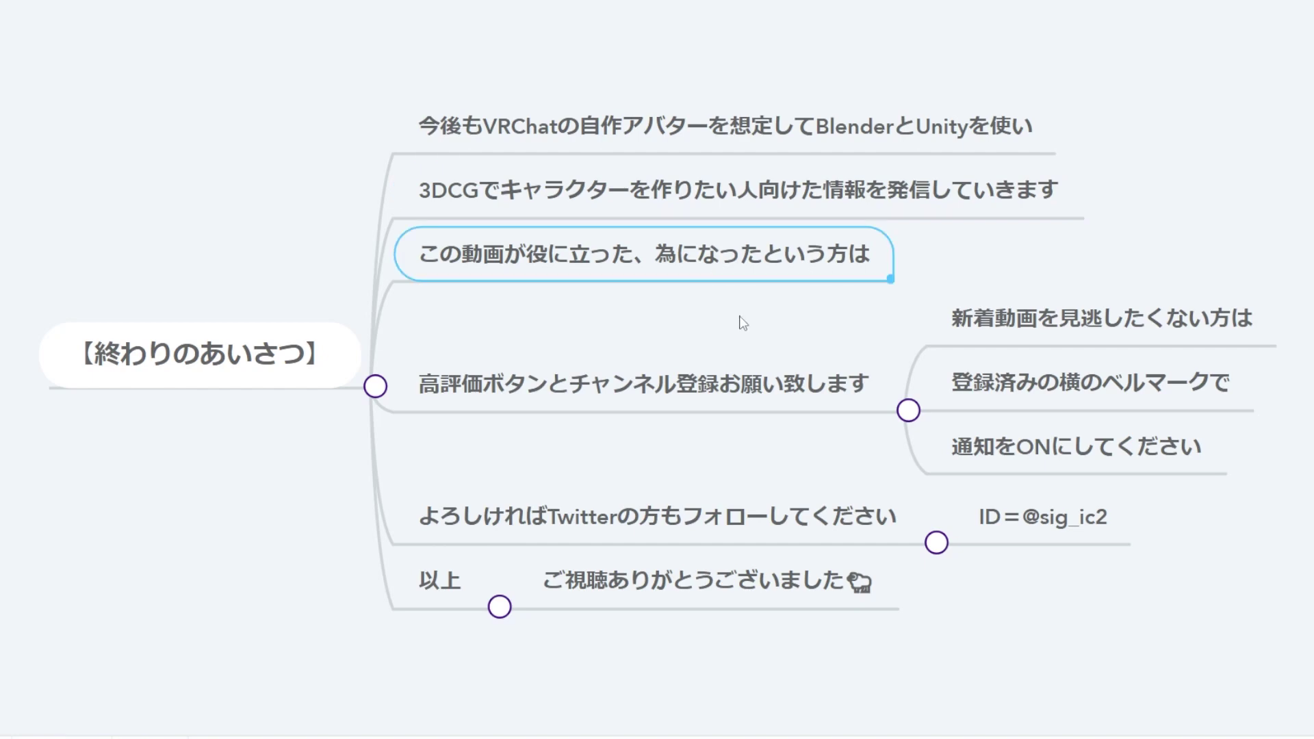
left_click(659, 381)
left_click(1105, 378)
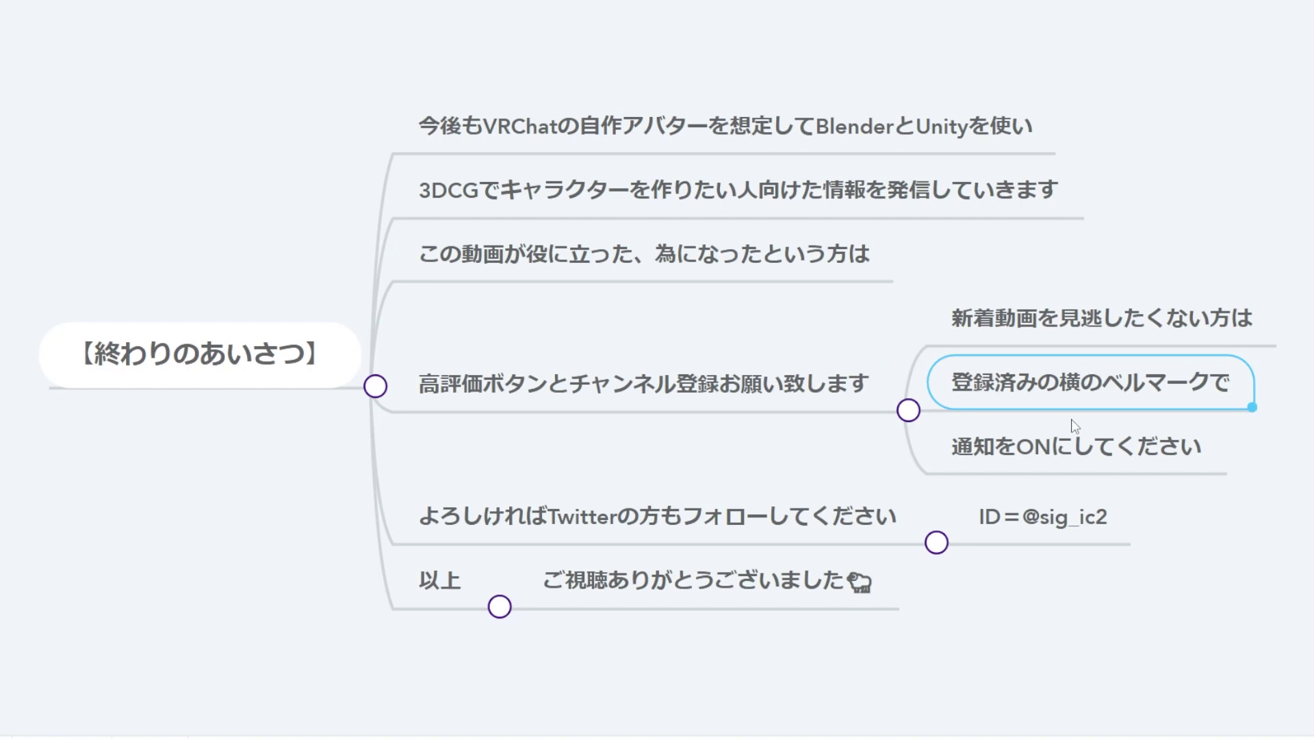
left_click(991, 462)
left_click(563, 515)
left_click(1056, 538)
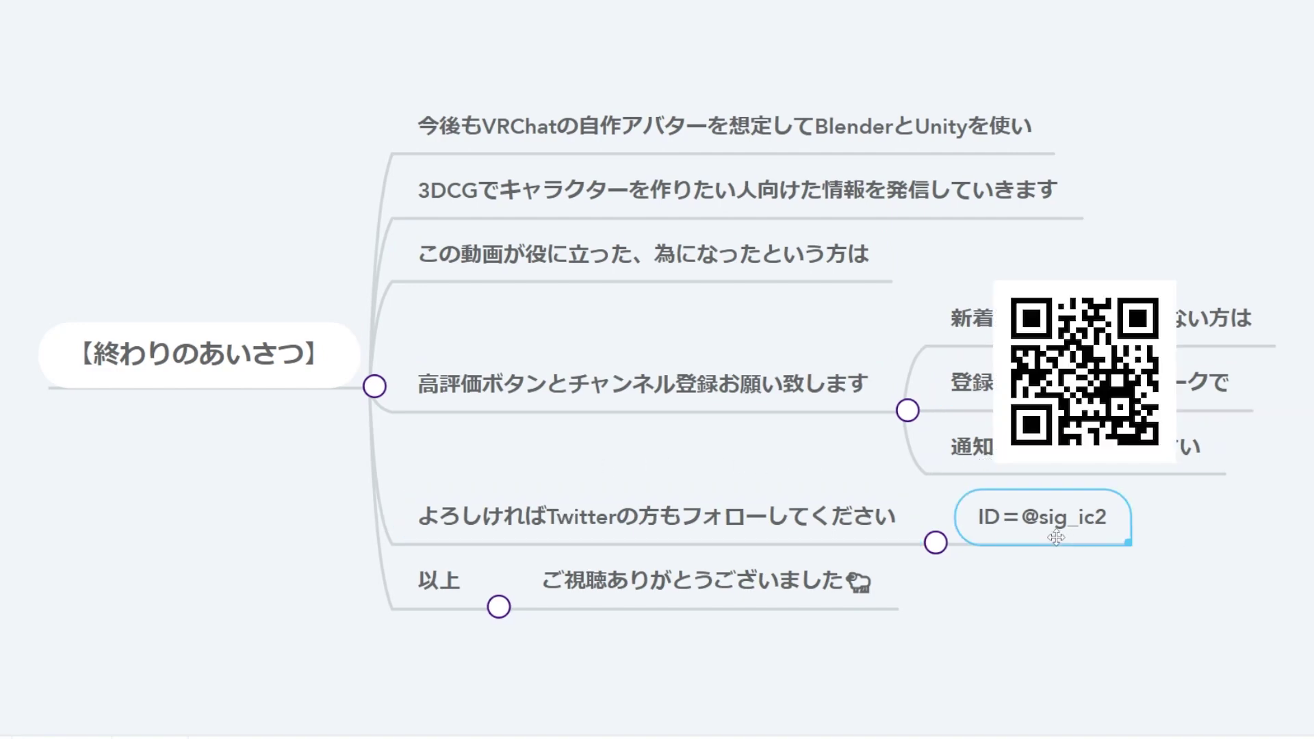
left_click(457, 595)
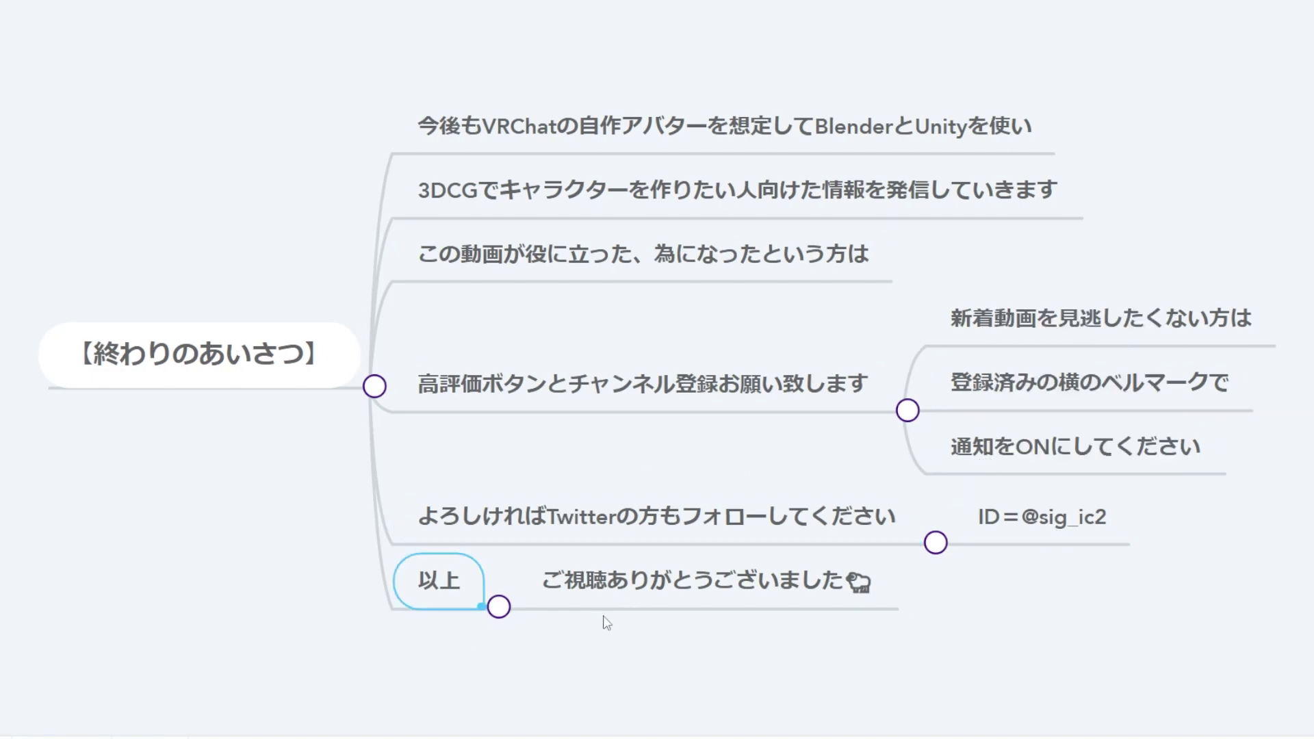
left_click(624, 592)
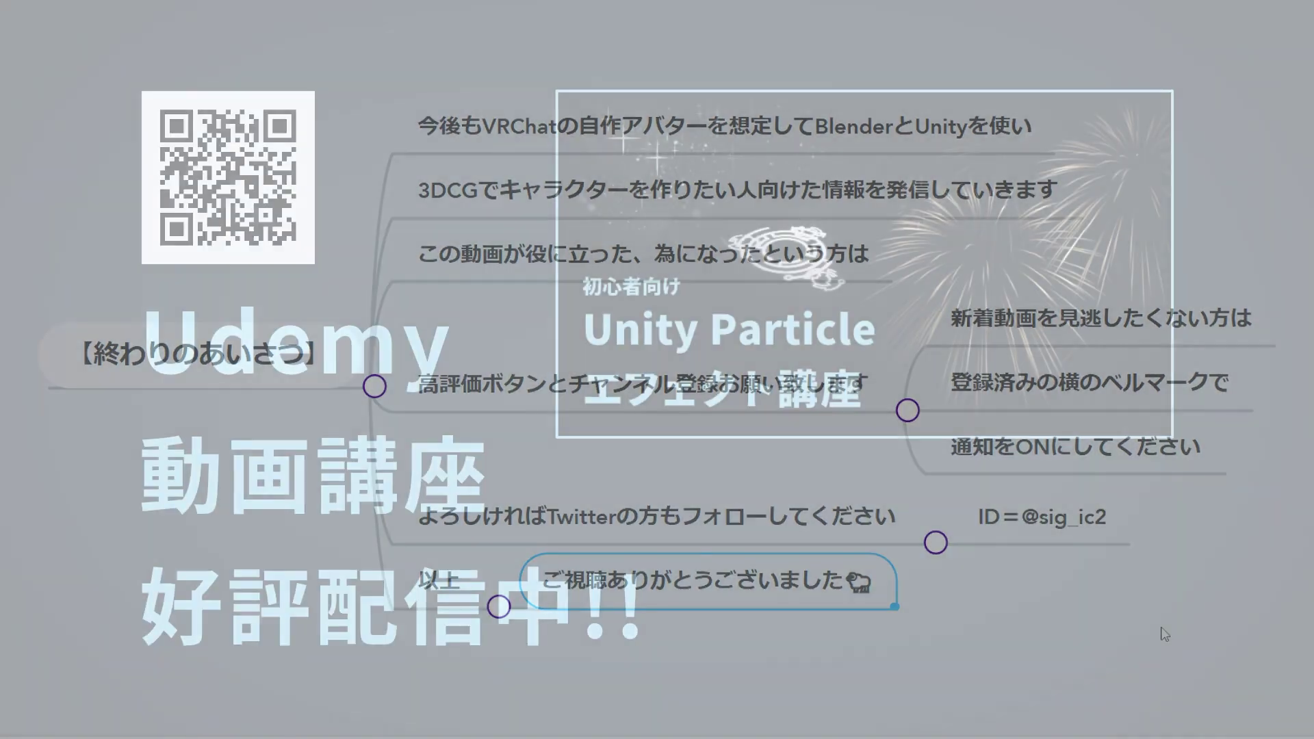